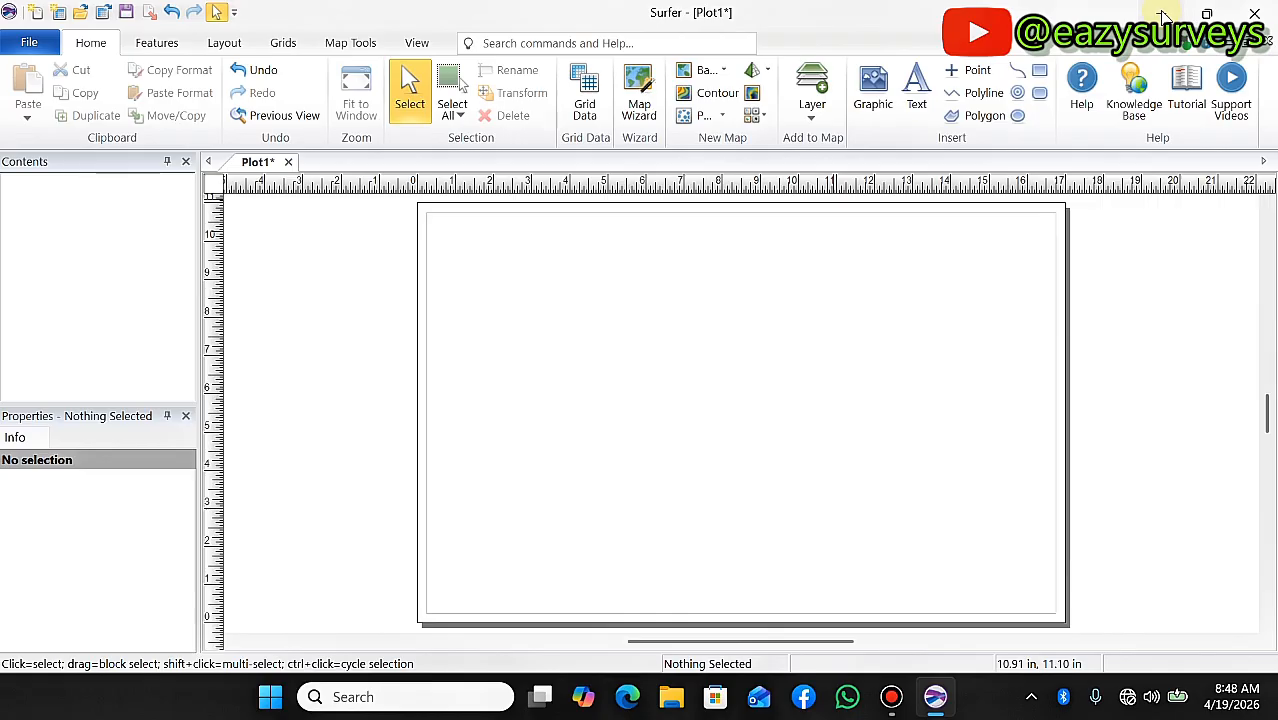
Check the DEM TIF file in the YOUTUBE folder on the desktop, close the folder and return to Surfer.
left_click(1163, 16)
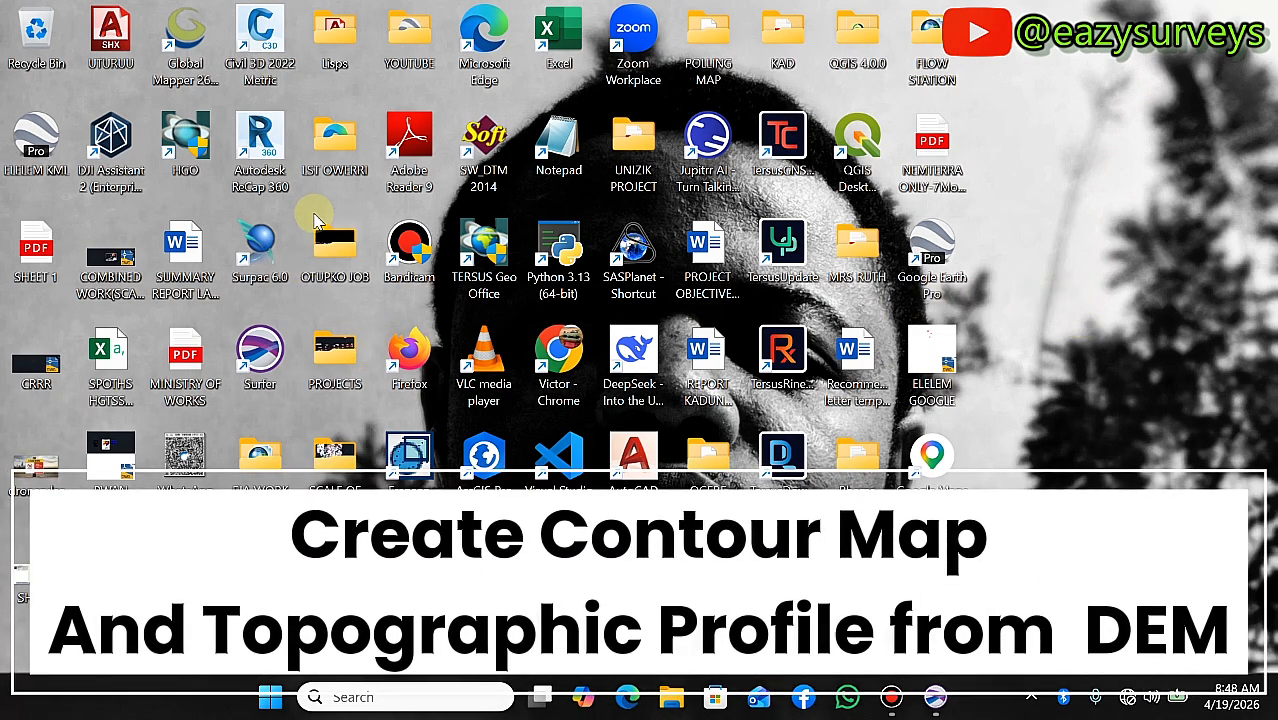
double_click(396, 47)
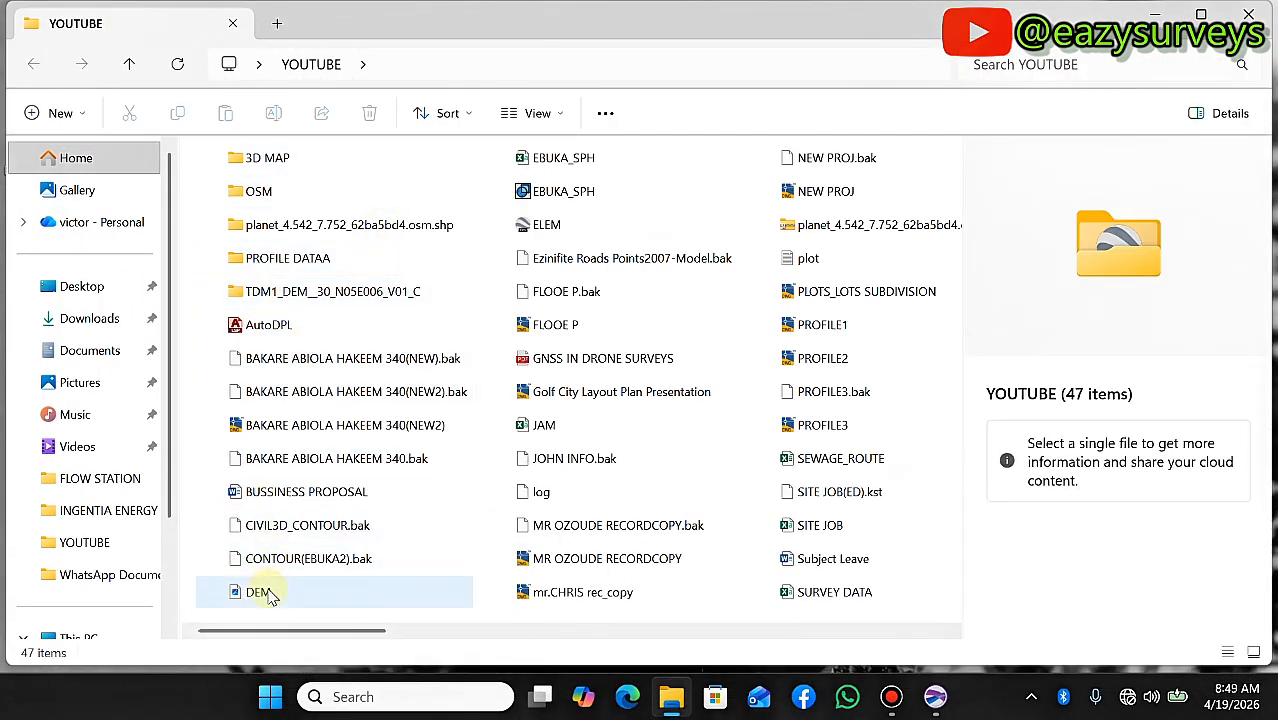
left_click(205, 594)
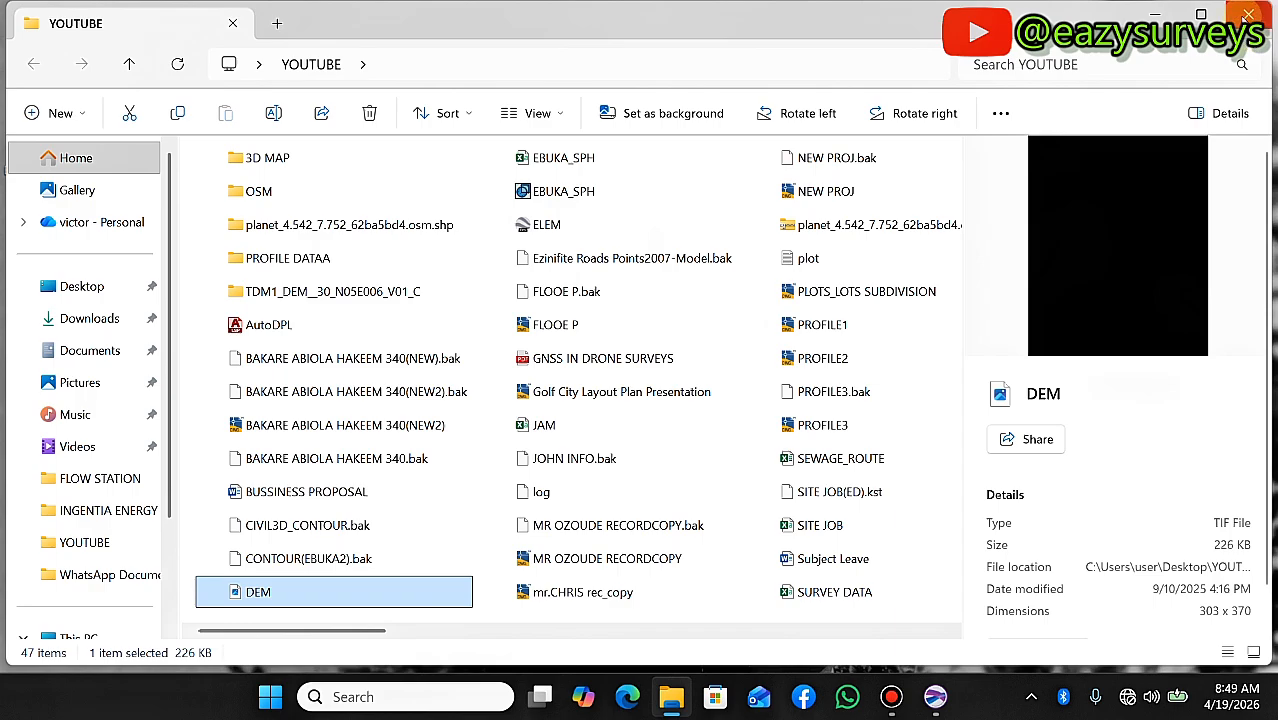
left_click(1248, 14)
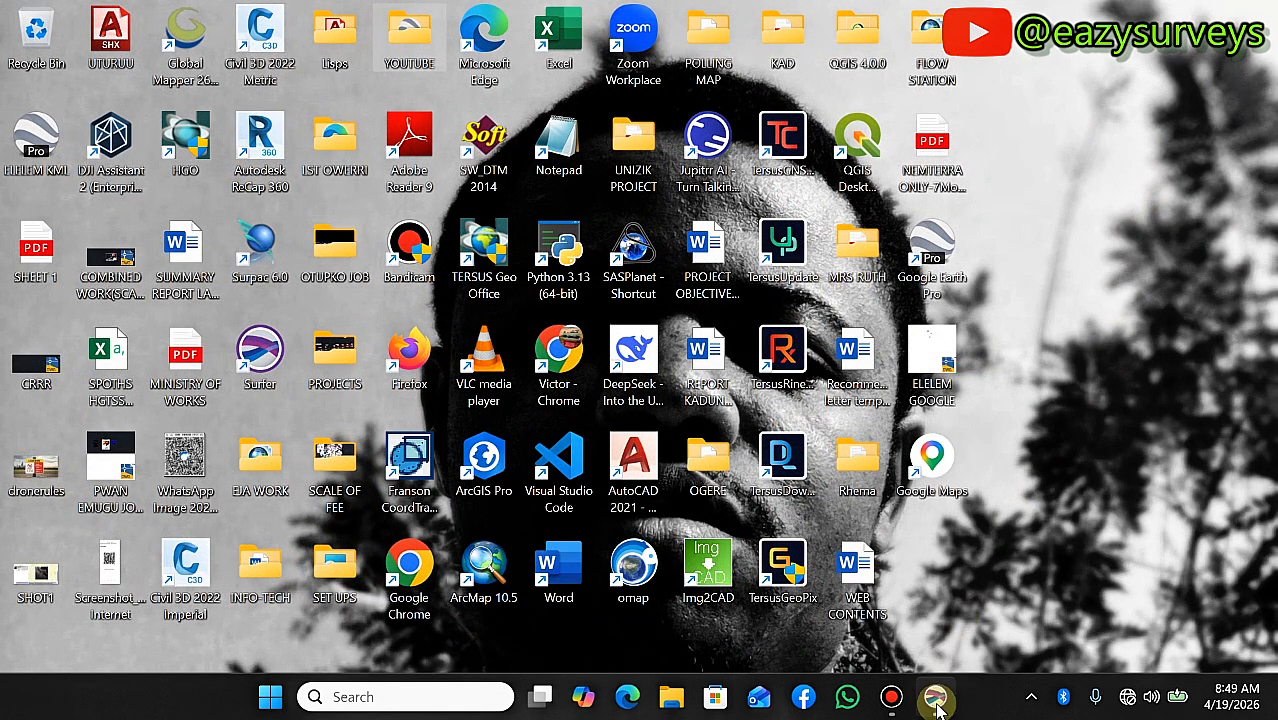
left_click(935, 699)
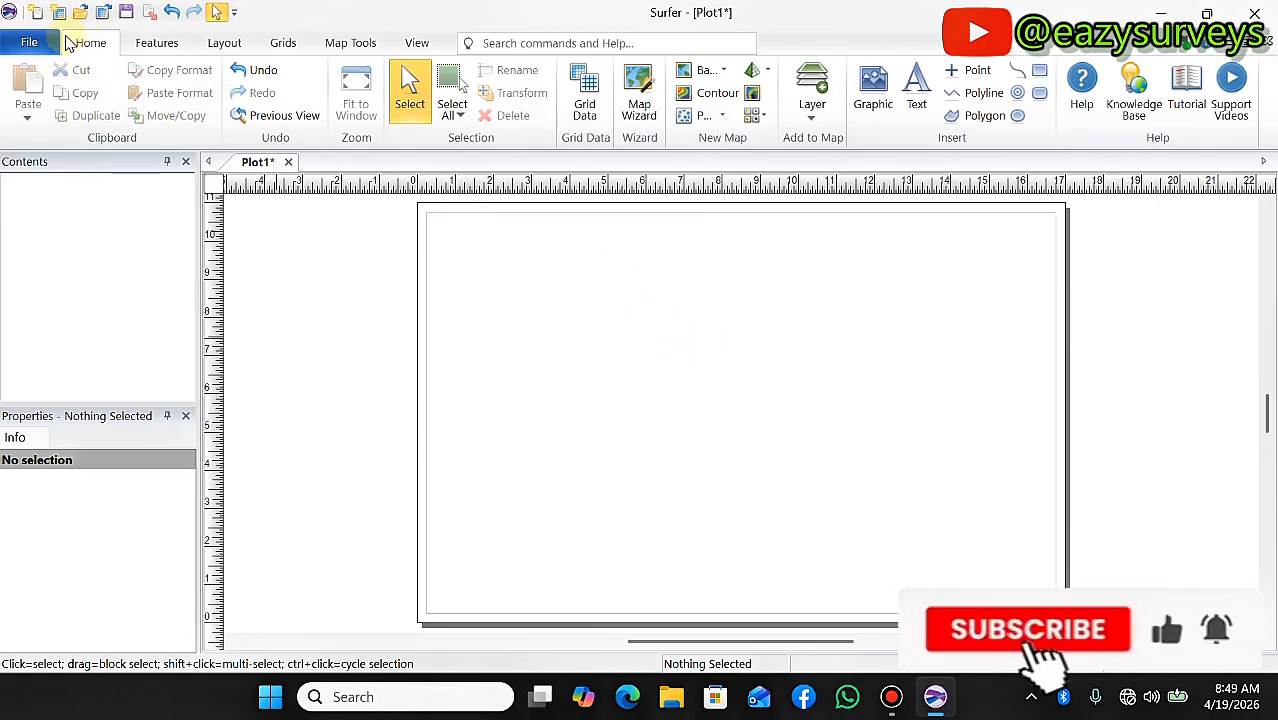
Create a contour map from the DEM file in the desktop's YOUTUBE folder, accepting the TIFF import options with custom NoData value 0.
left_click(712, 93)
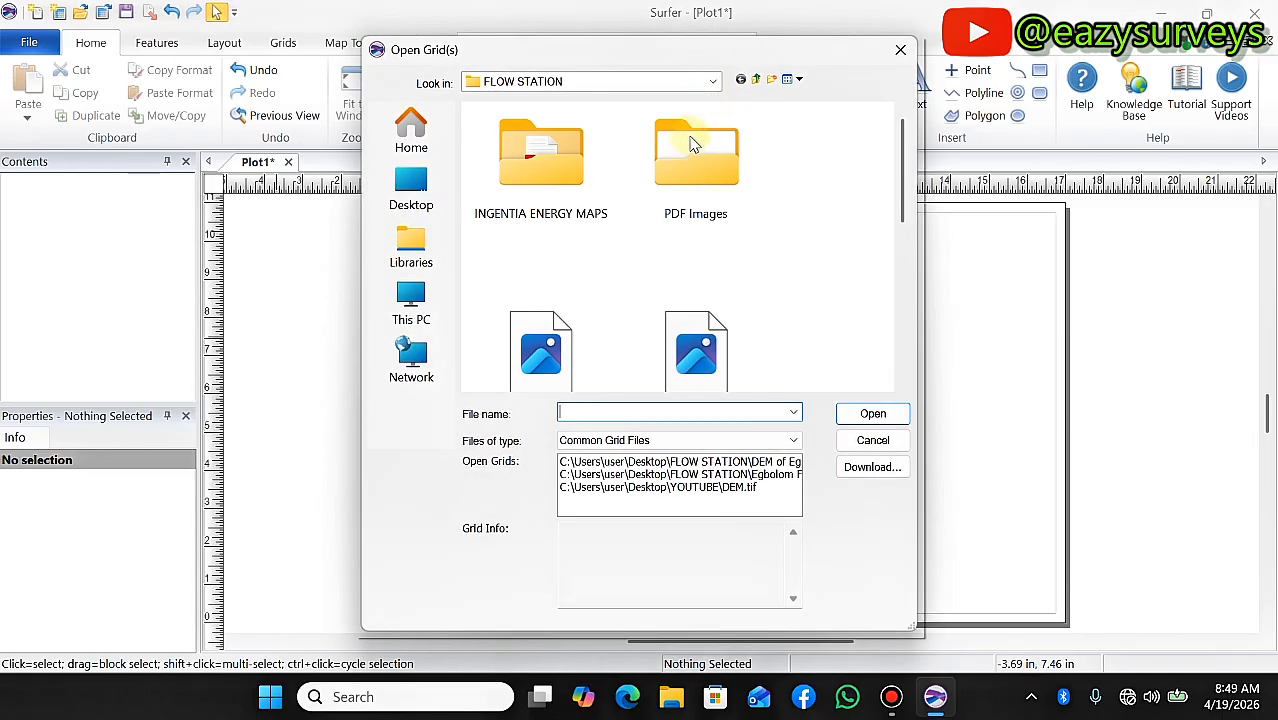
left_click(411, 187)
scroll(556, 240, "down", 15)
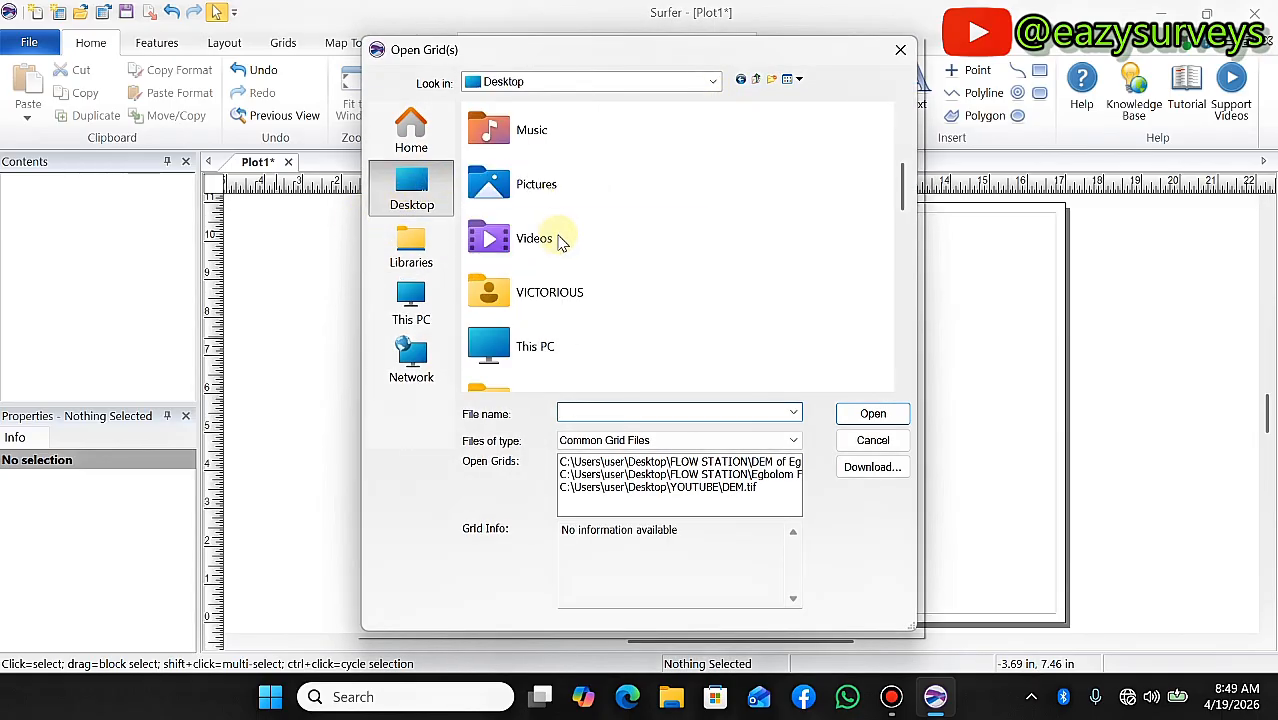
scroll(558, 286, "down", 4)
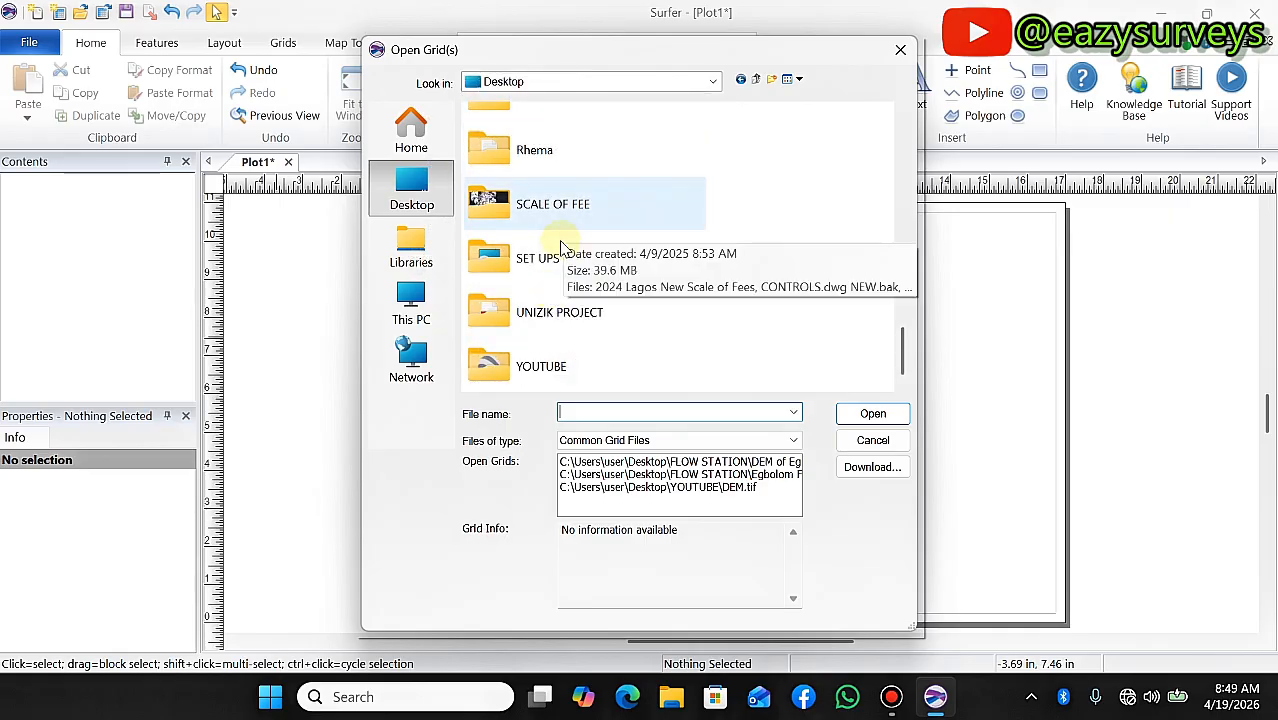
left_click(560, 366)
double_click(560, 366)
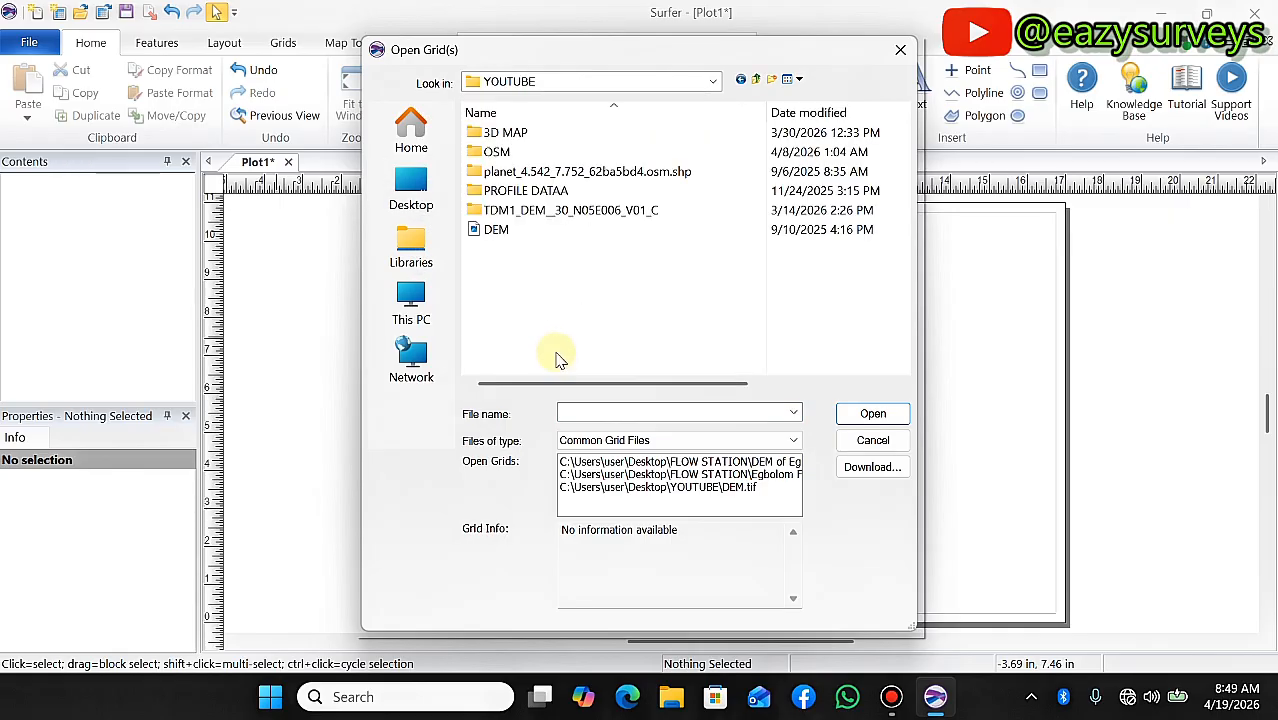
left_click(543, 235)
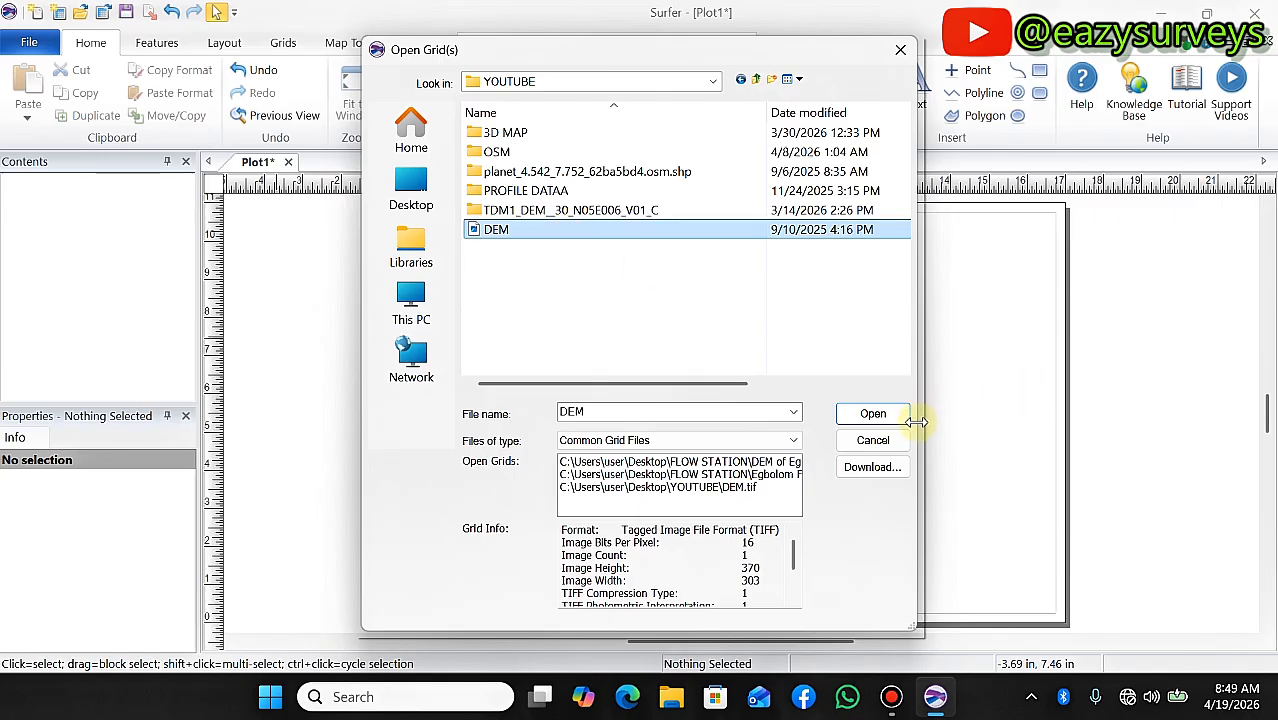
left_click(873, 415)
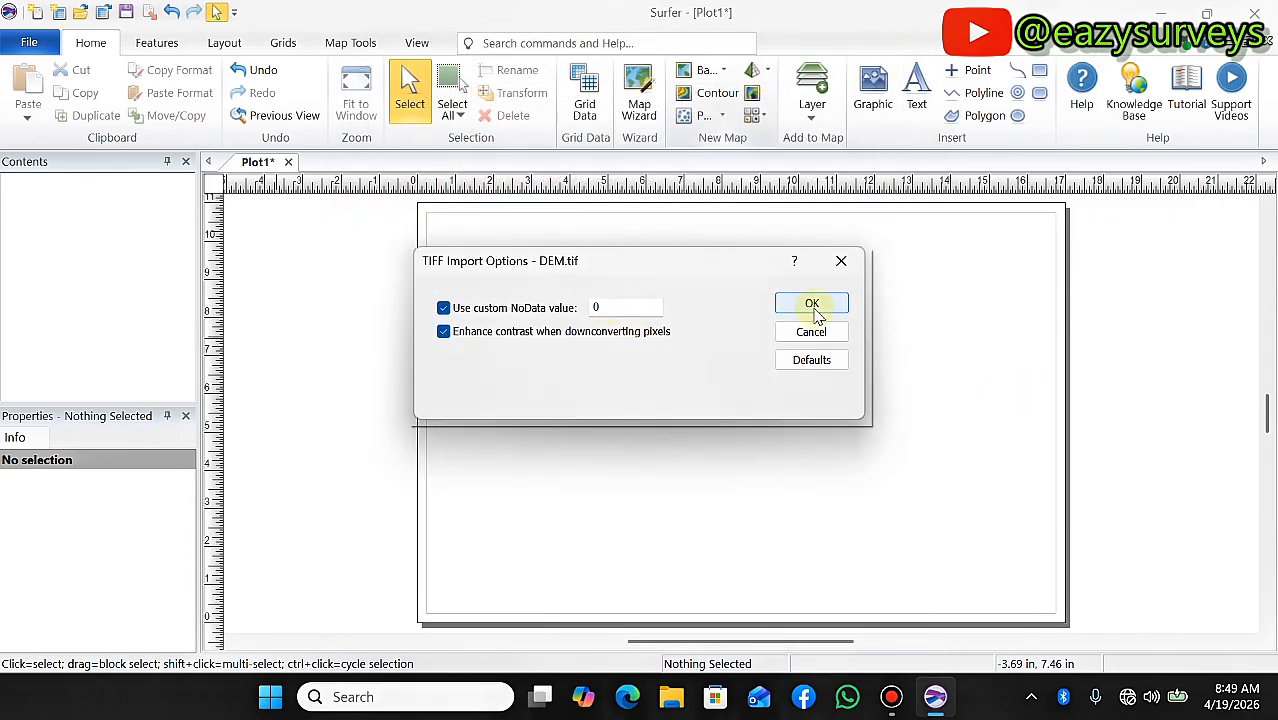
left_click(814, 306)
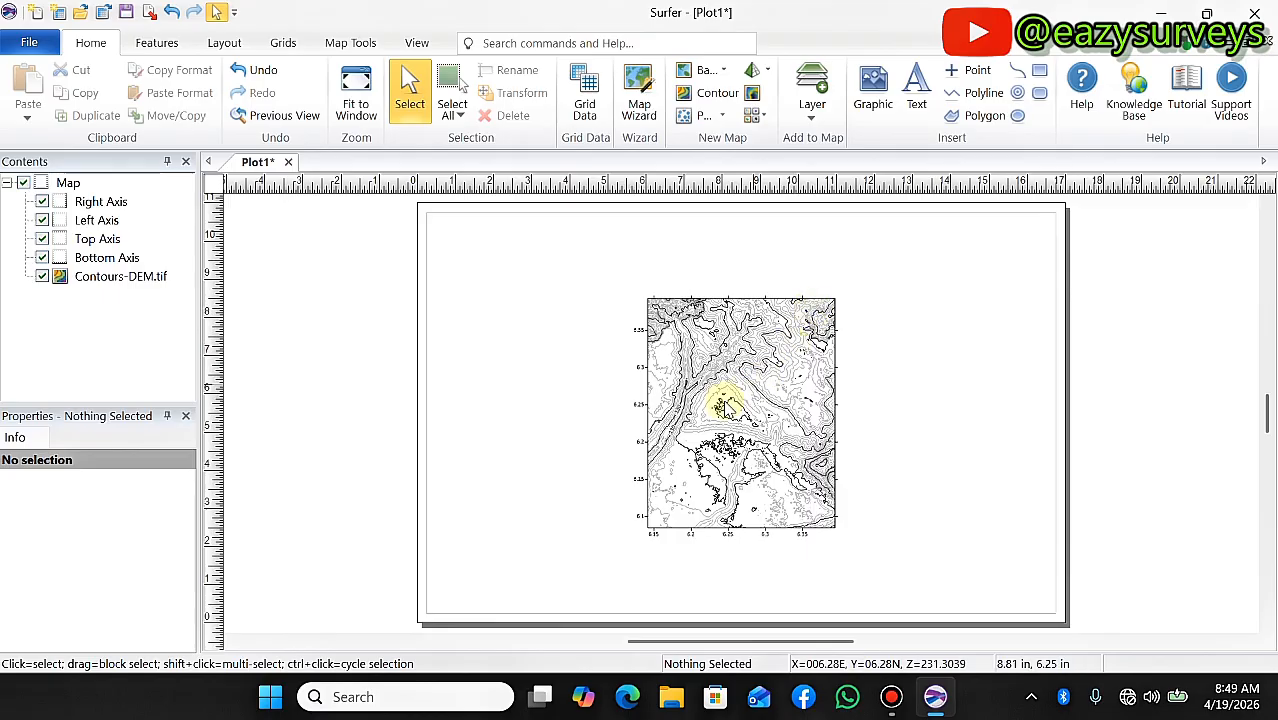
Move the contour map up to the upper part of the page.
left_click(778, 428)
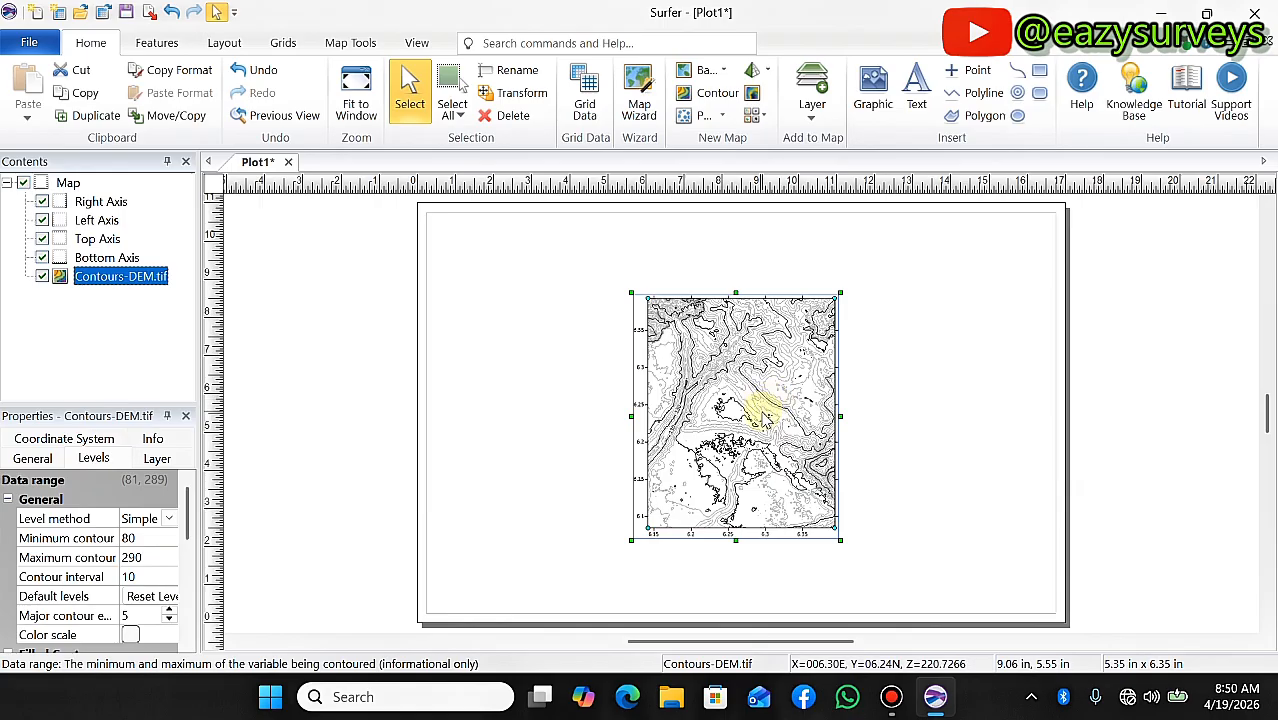
left_click_drag(762, 418, 770, 347)
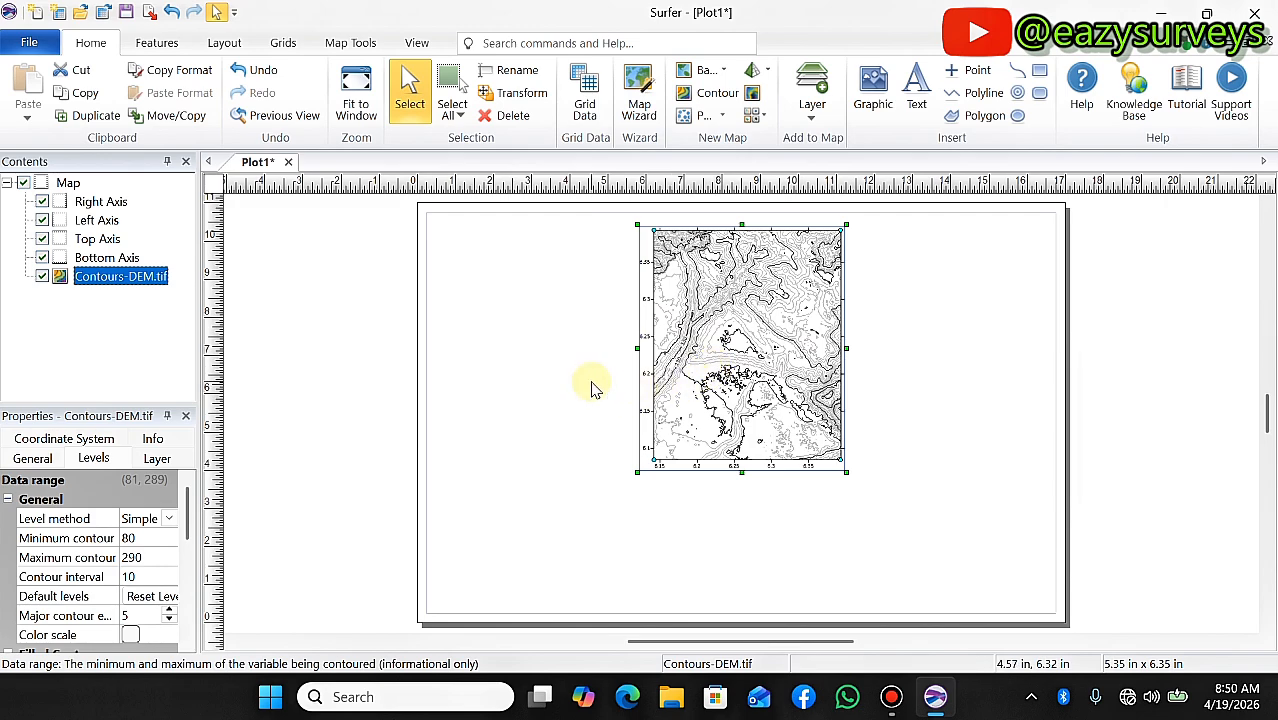
scroll(730, 325, "up", 3)
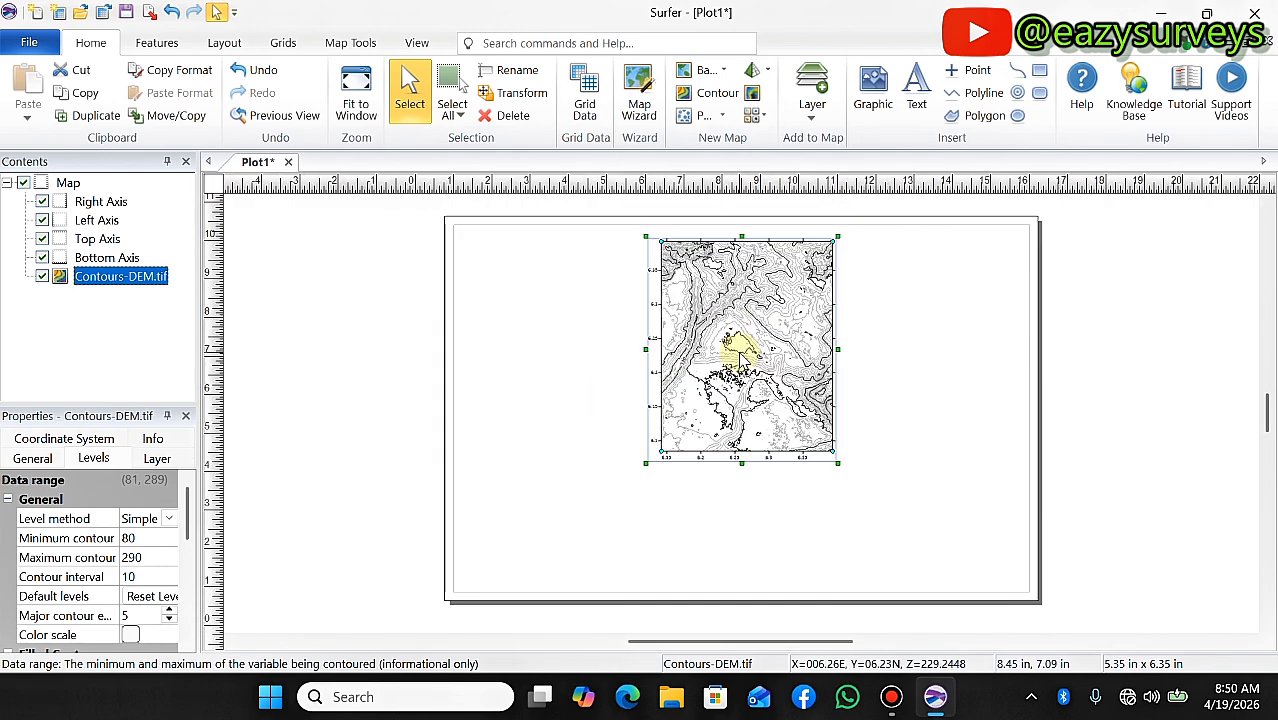
scroll(730, 322, "up", 1)
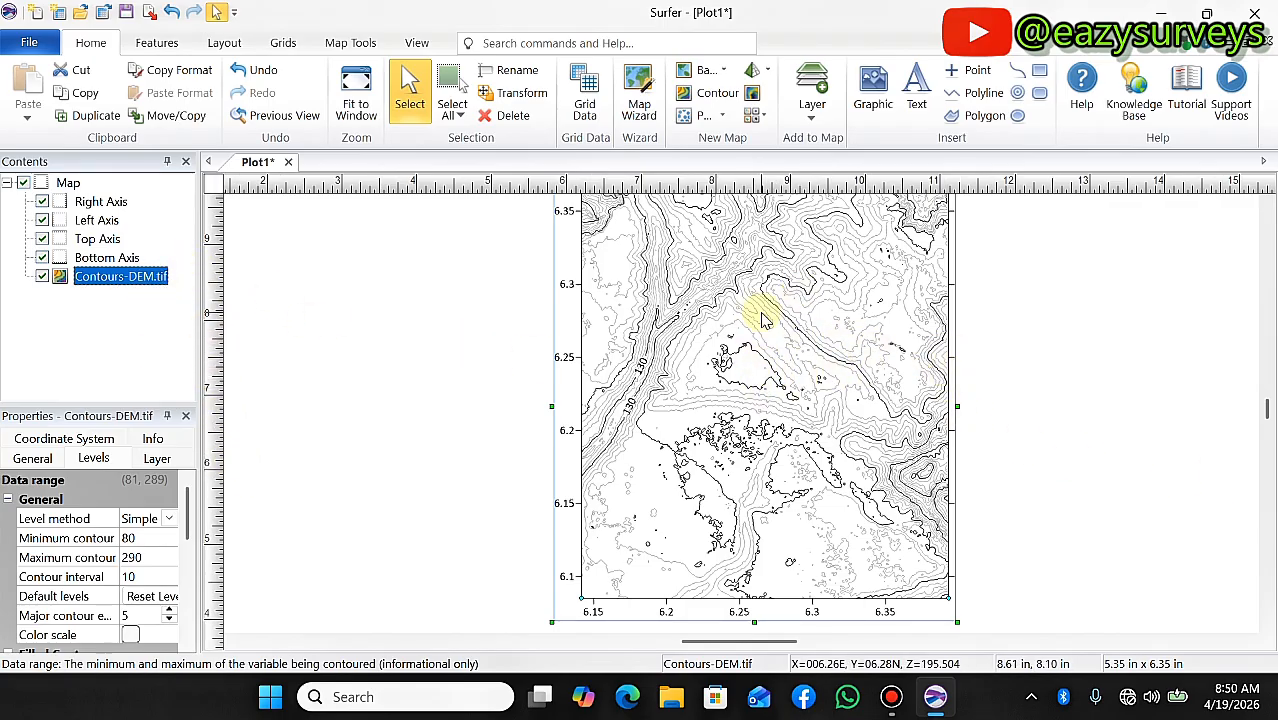
Set the contour interval of the Contours-DEM.tif layer to 20.
scroll(105, 515, "down", 2)
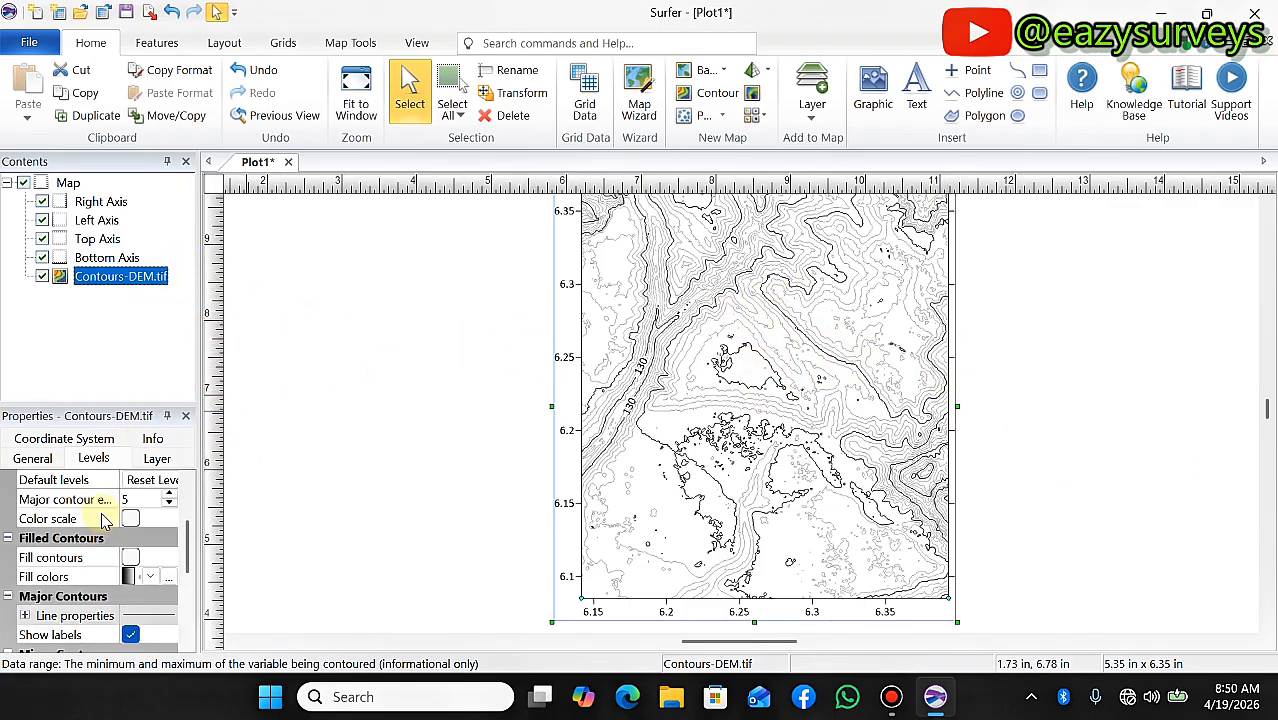
scroll(130, 485, "up", 1)
scroll(130, 483, "up", 1)
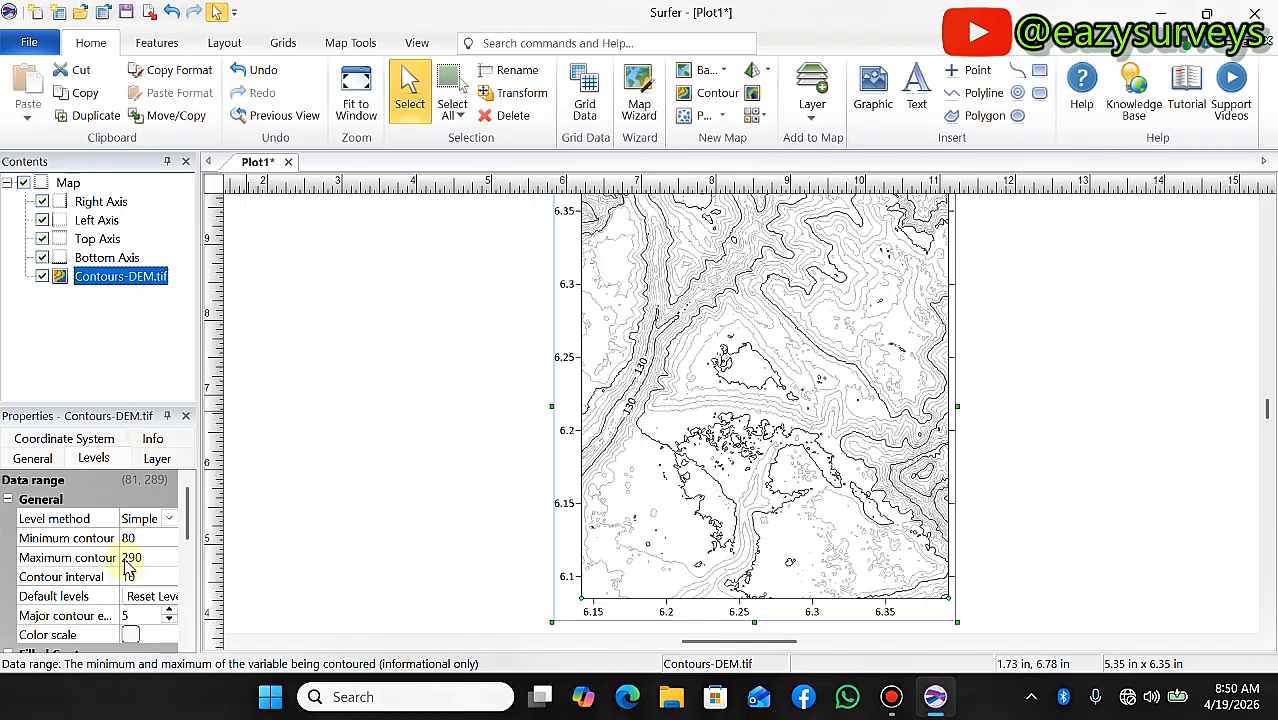
left_click(52, 460)
left_click(95, 460)
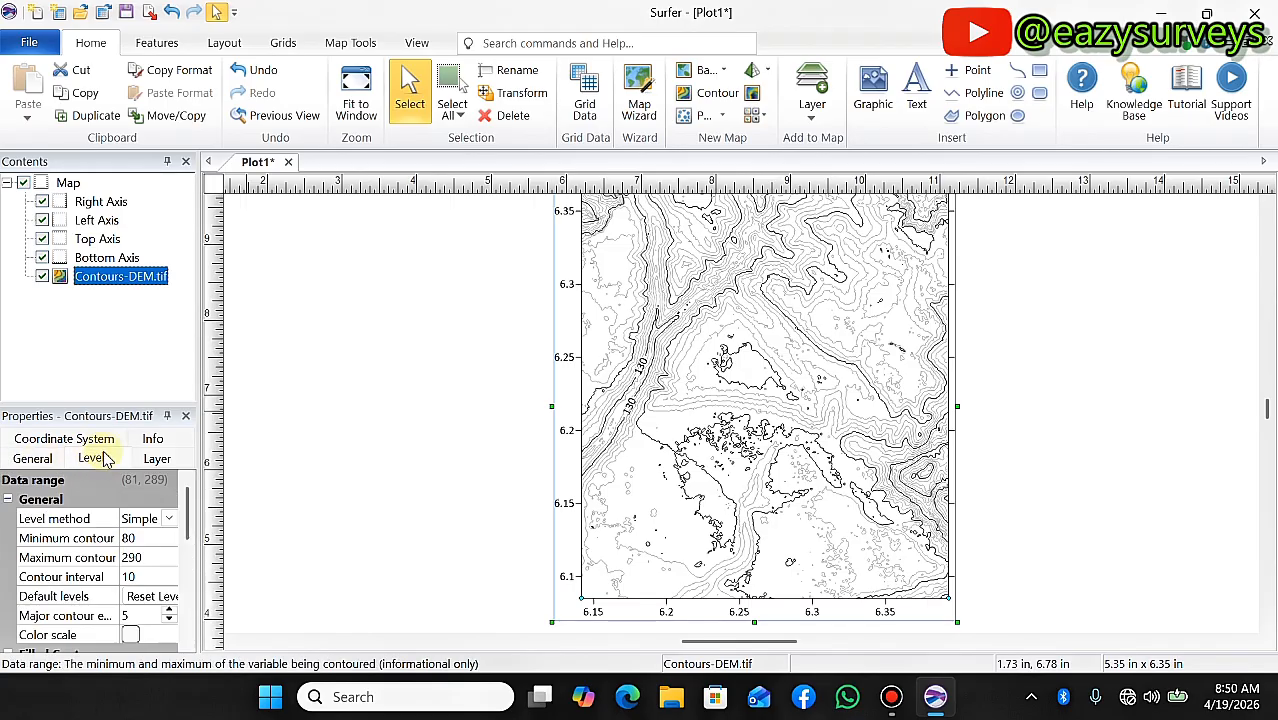
scroll(105, 500, "down", 3)
scroll(100, 490, "up", 2)
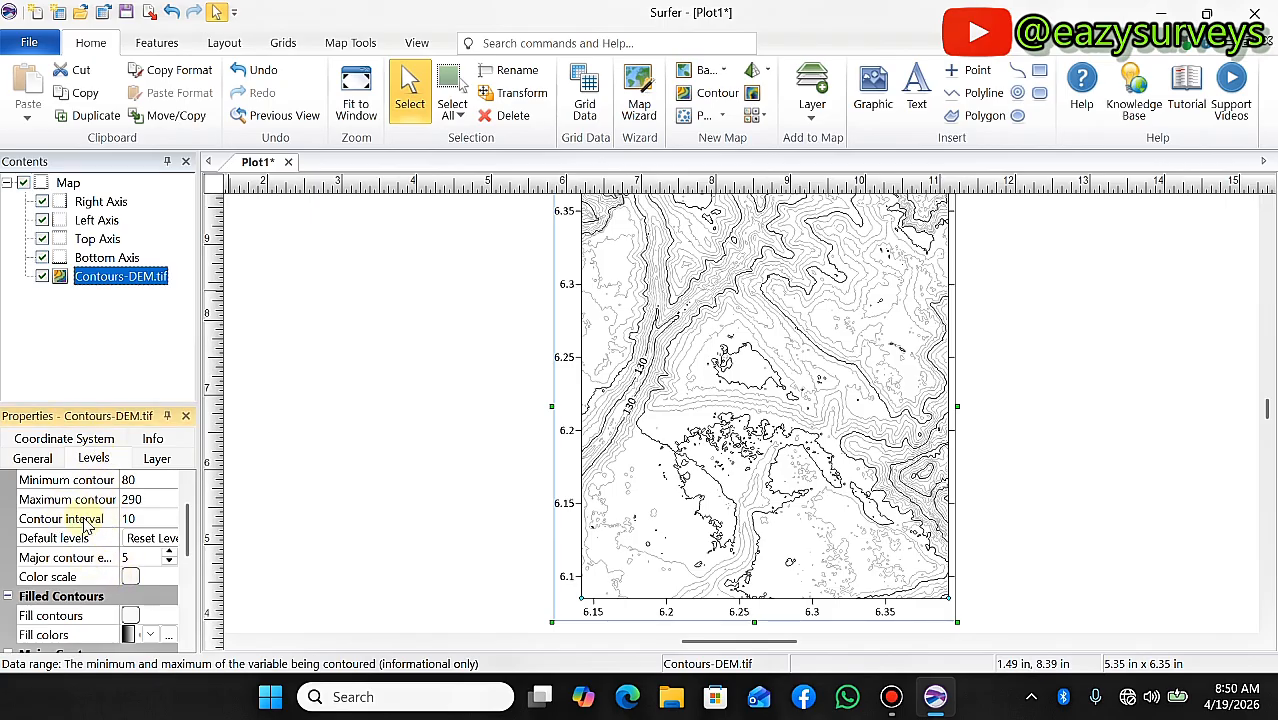
left_click(145, 521)
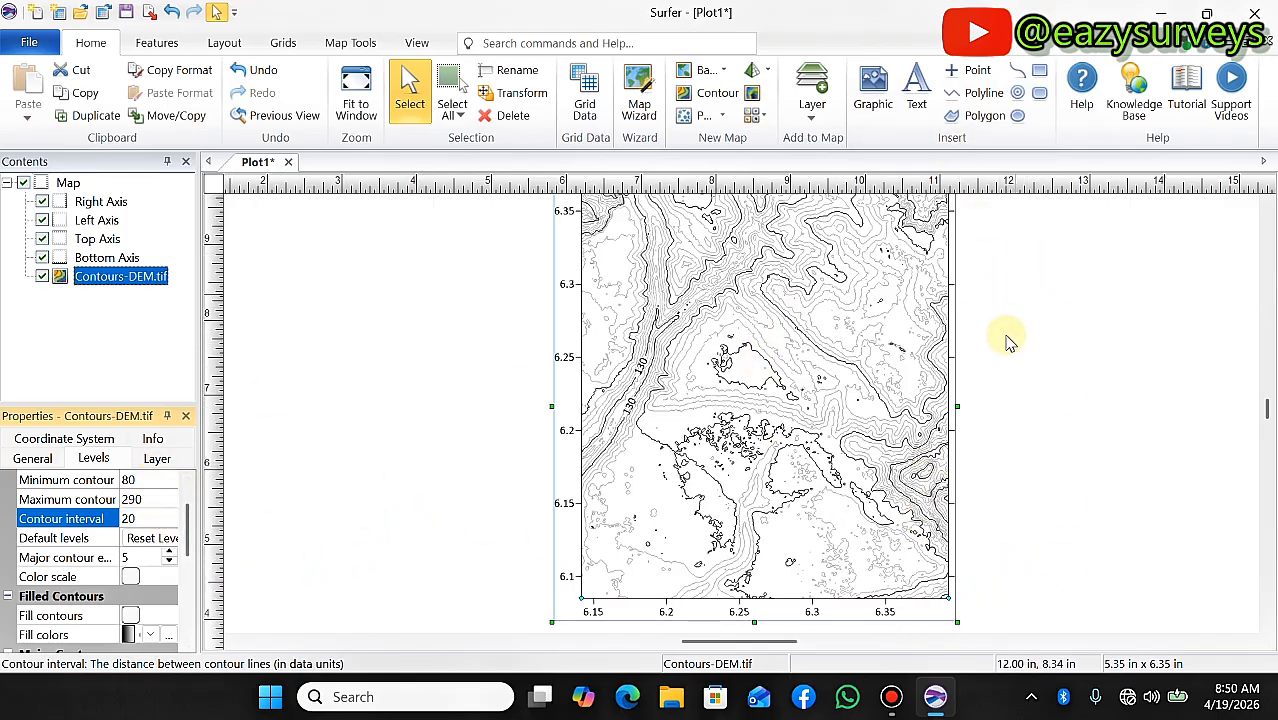
left_click(153, 503)
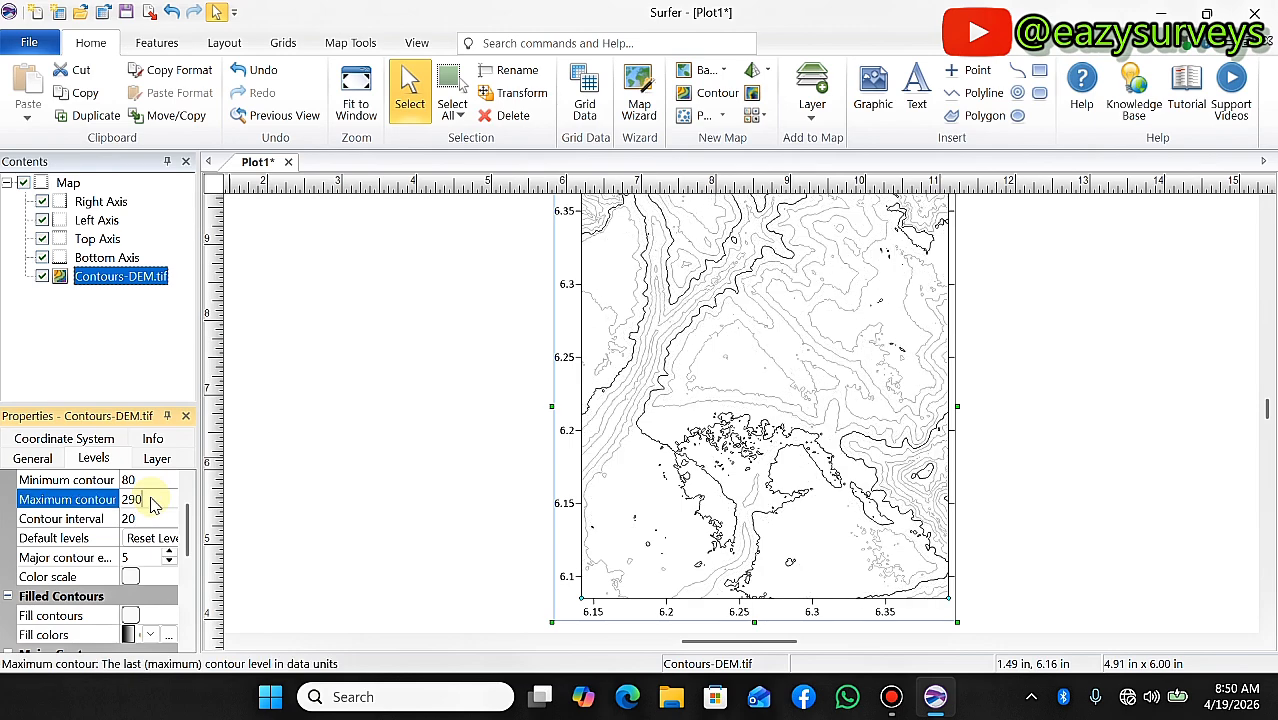
Set the contour interval of the Contours-DEM.tif layer to 5.
left_click(113, 519)
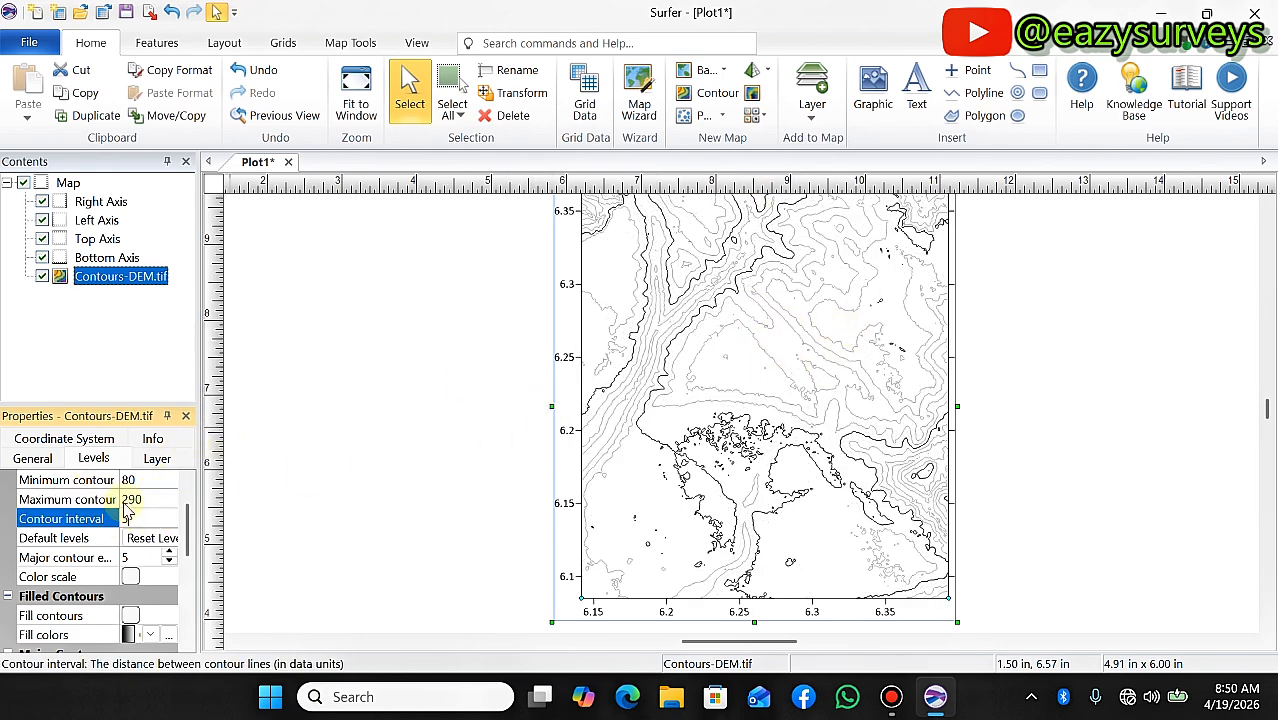
left_click(148, 503)
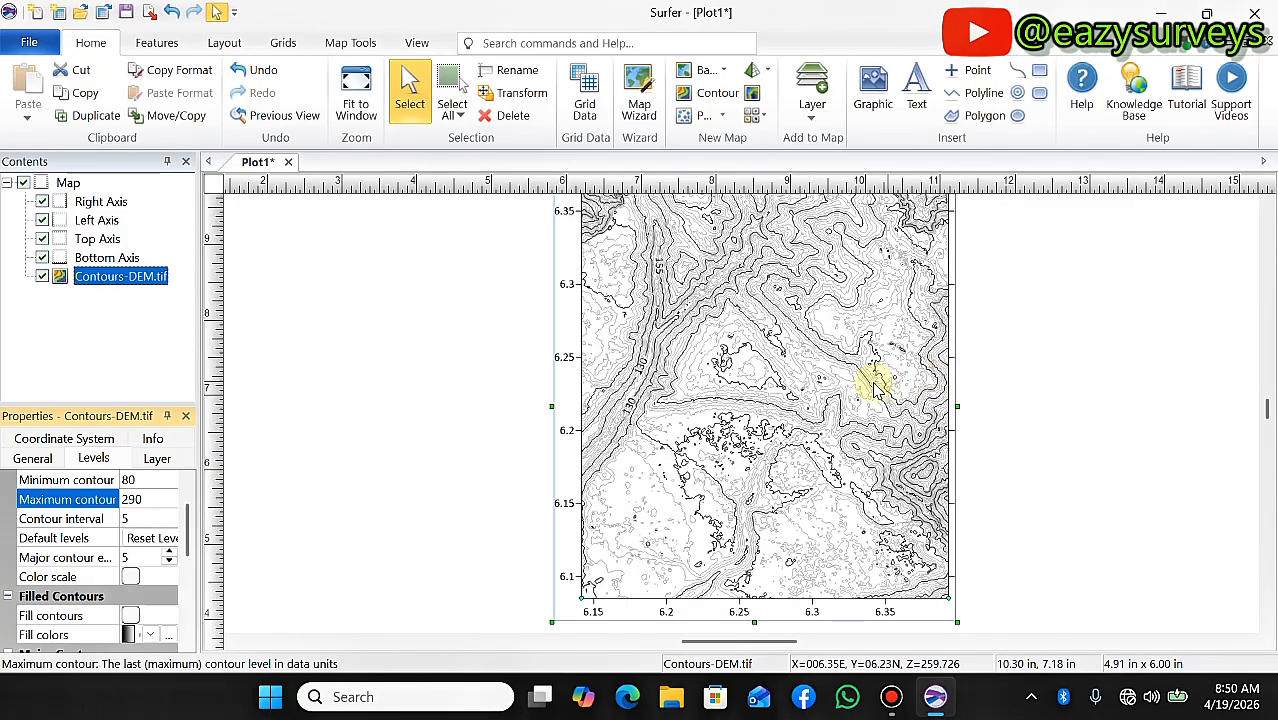
scroll(797, 412, "down", 2)
scroll(793, 257, "up", 4)
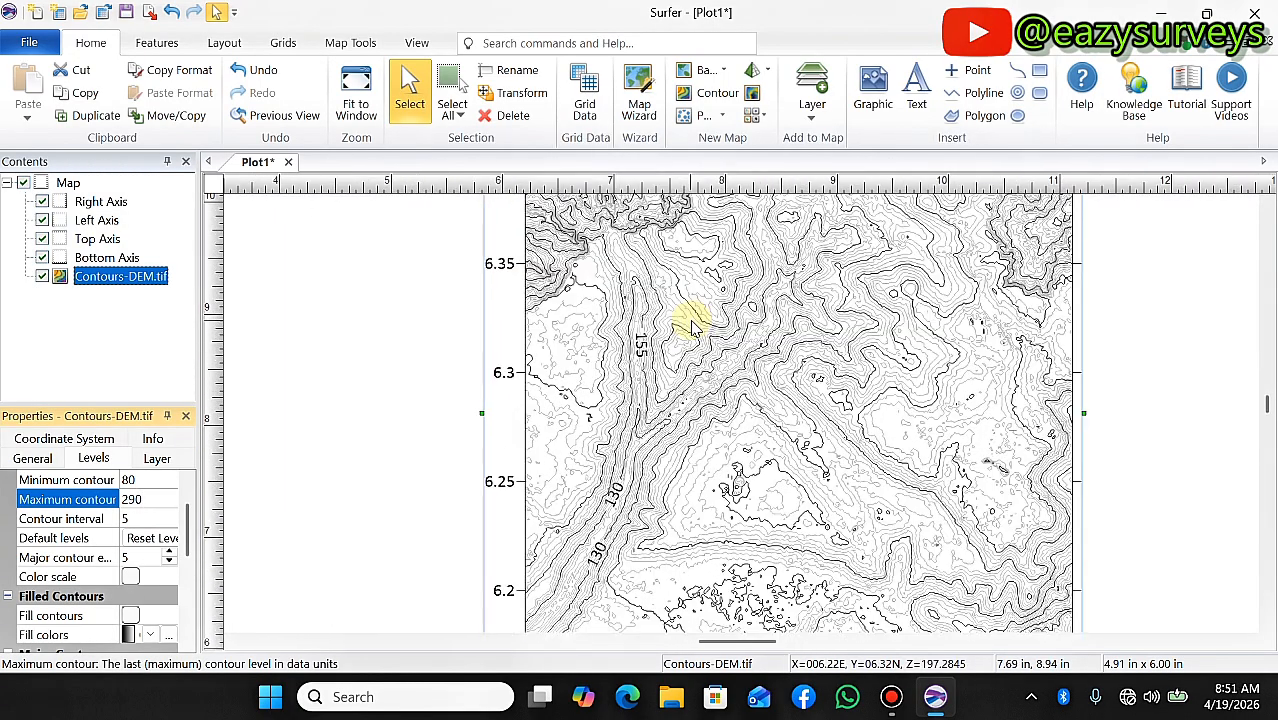
scroll(633, 413, "down", 3)
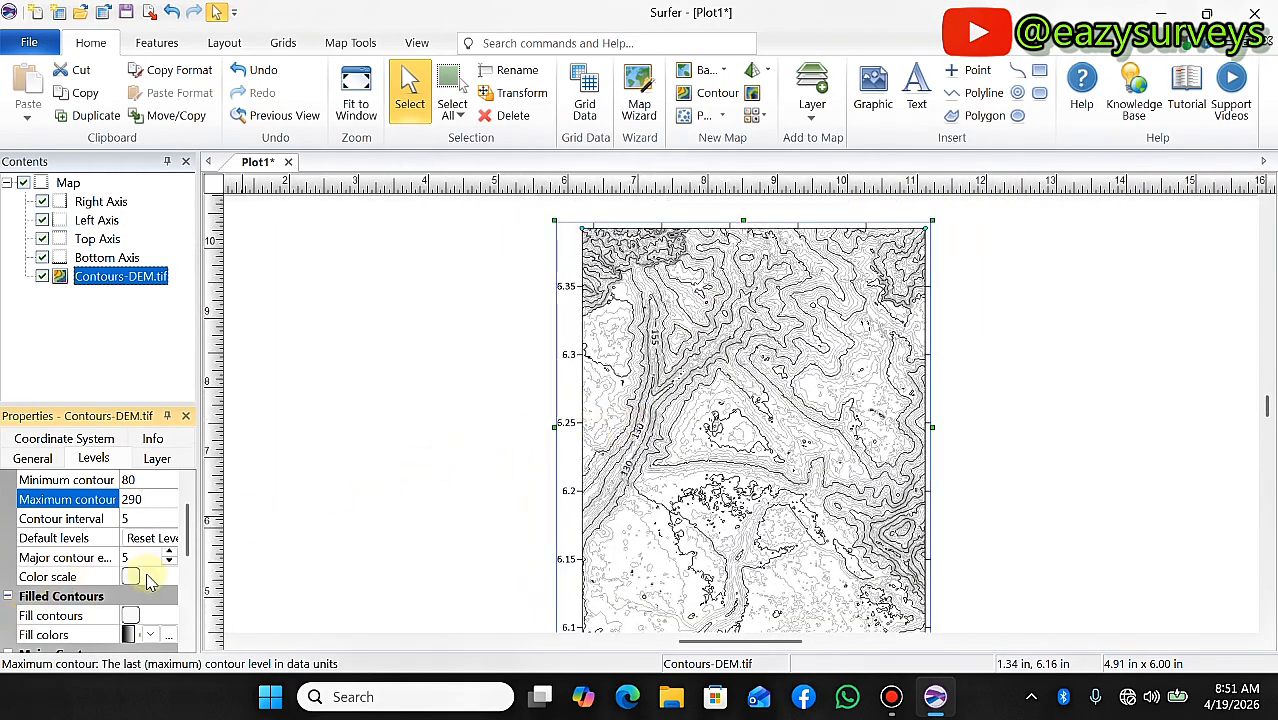
Raise the major contour frequency of the contour layer to every 10 contours.
scroll(126, 584, "down", 1)
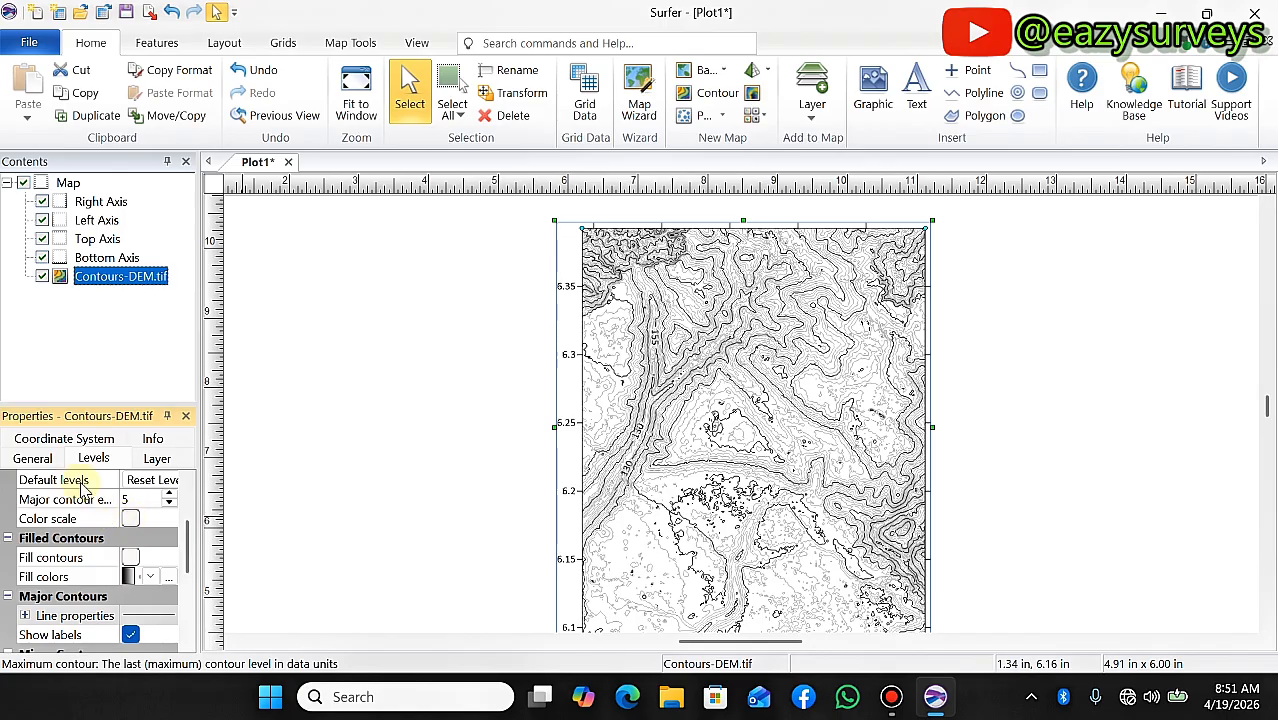
left_click(170, 496)
left_click(170, 496)
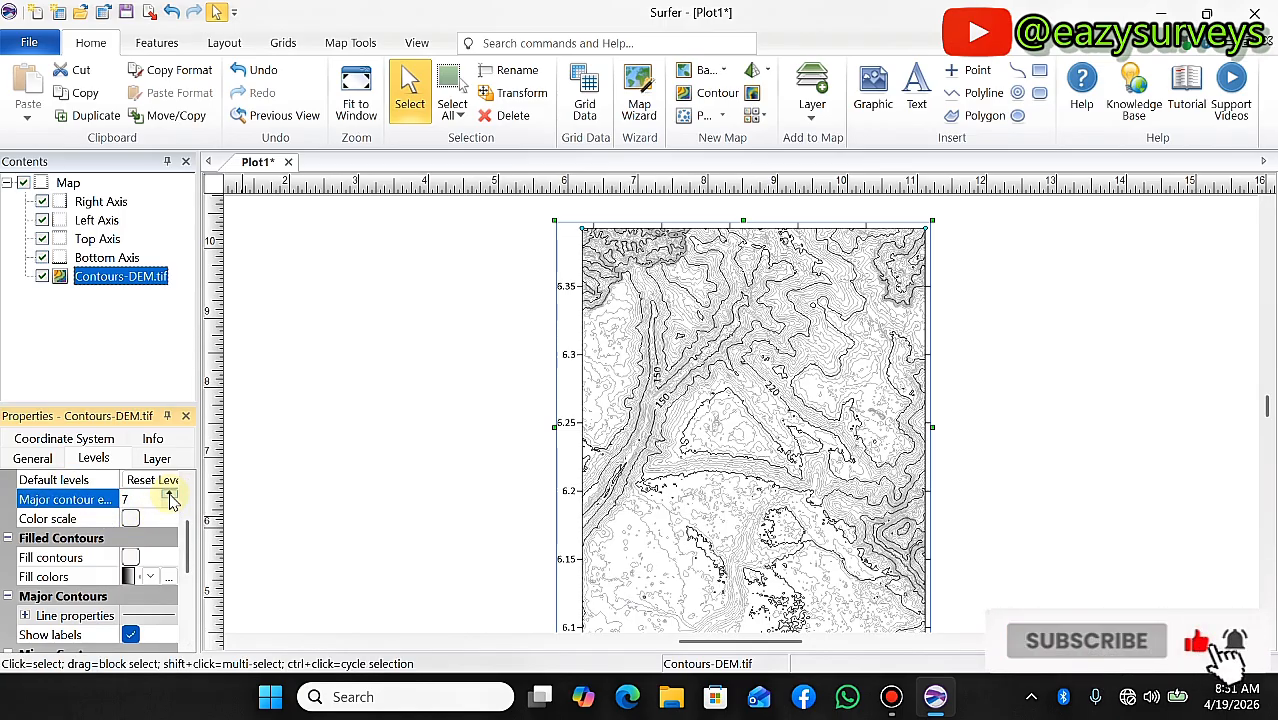
left_click(170, 496)
left_click(170, 496)
left_click(170, 496)
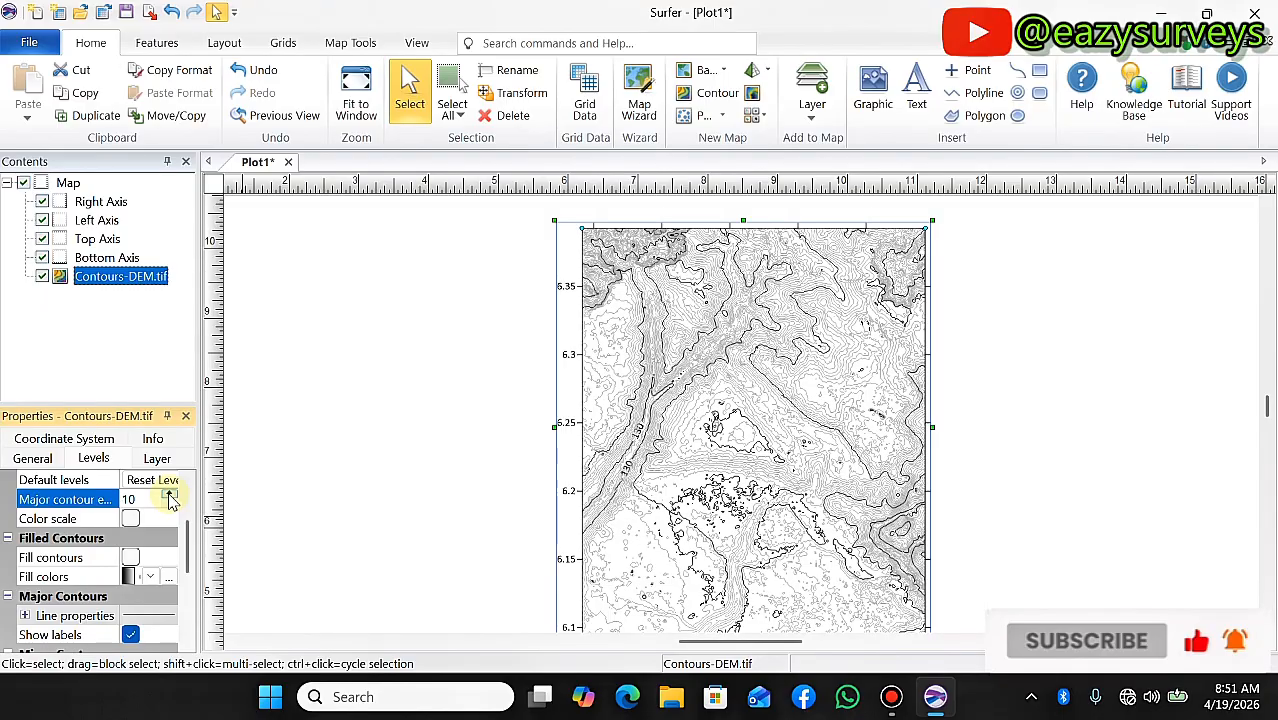
Lower the major contour frequency back to every 5 contours.
left_click(170, 507)
left_click(170, 507)
left_click(171, 508)
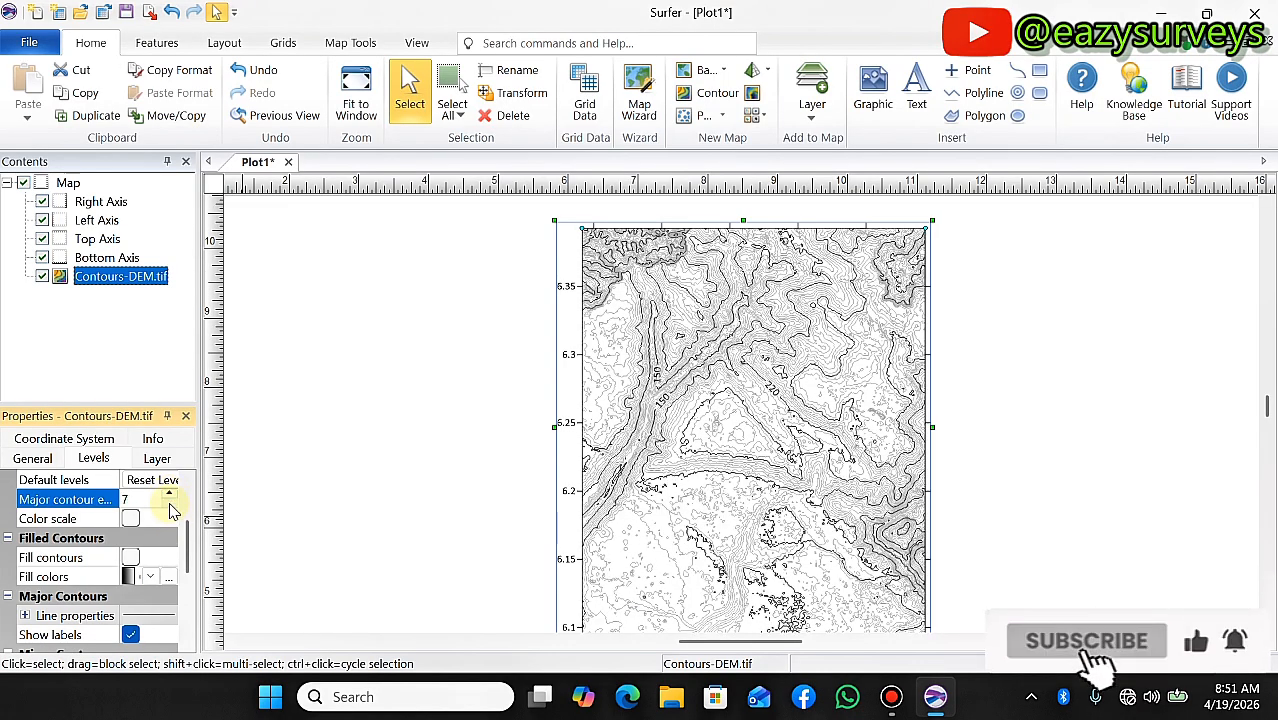
left_click(171, 508)
left_click(171, 508)
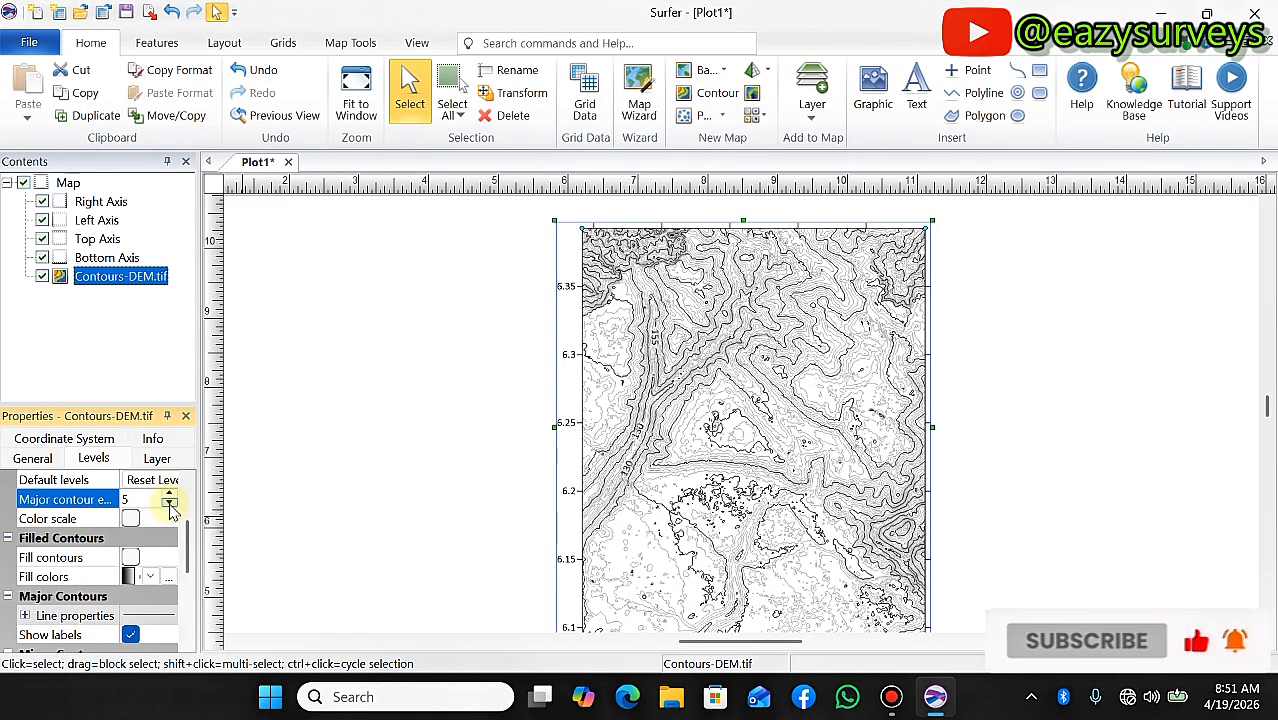
Turn on labels for the minor contours of the contour layer.
scroll(145, 545, "down", 2)
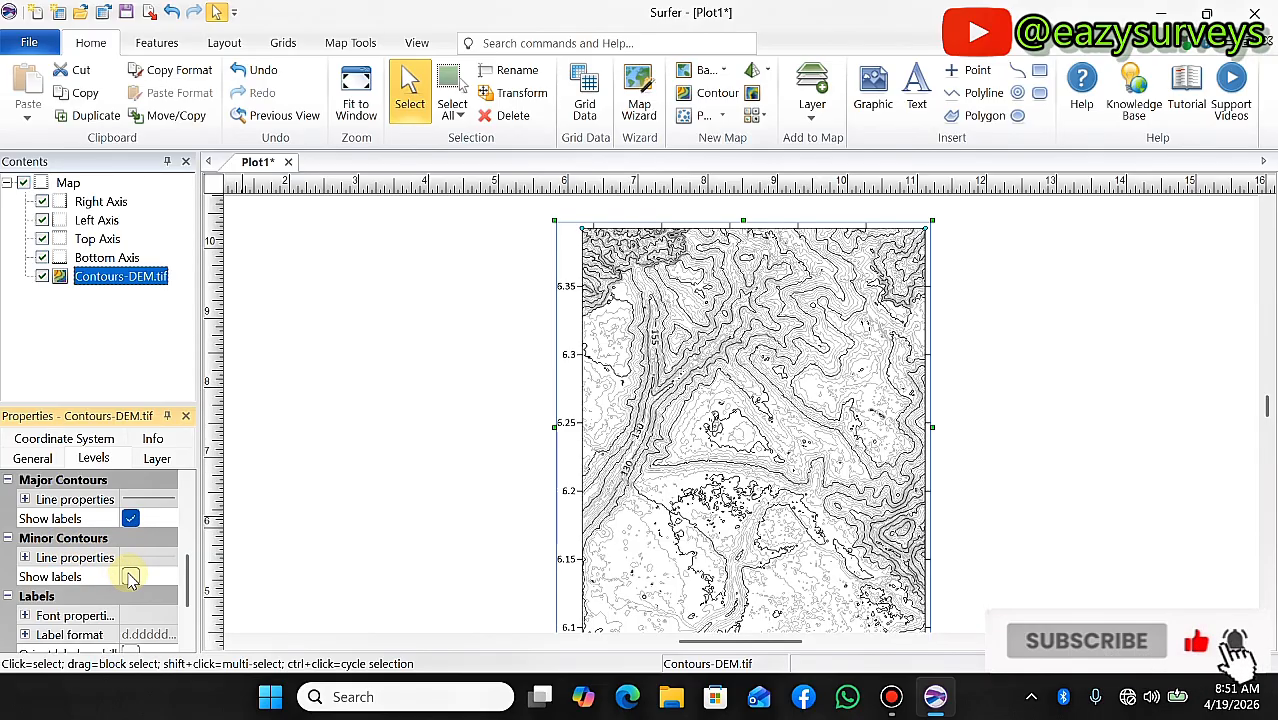
left_click(130, 577)
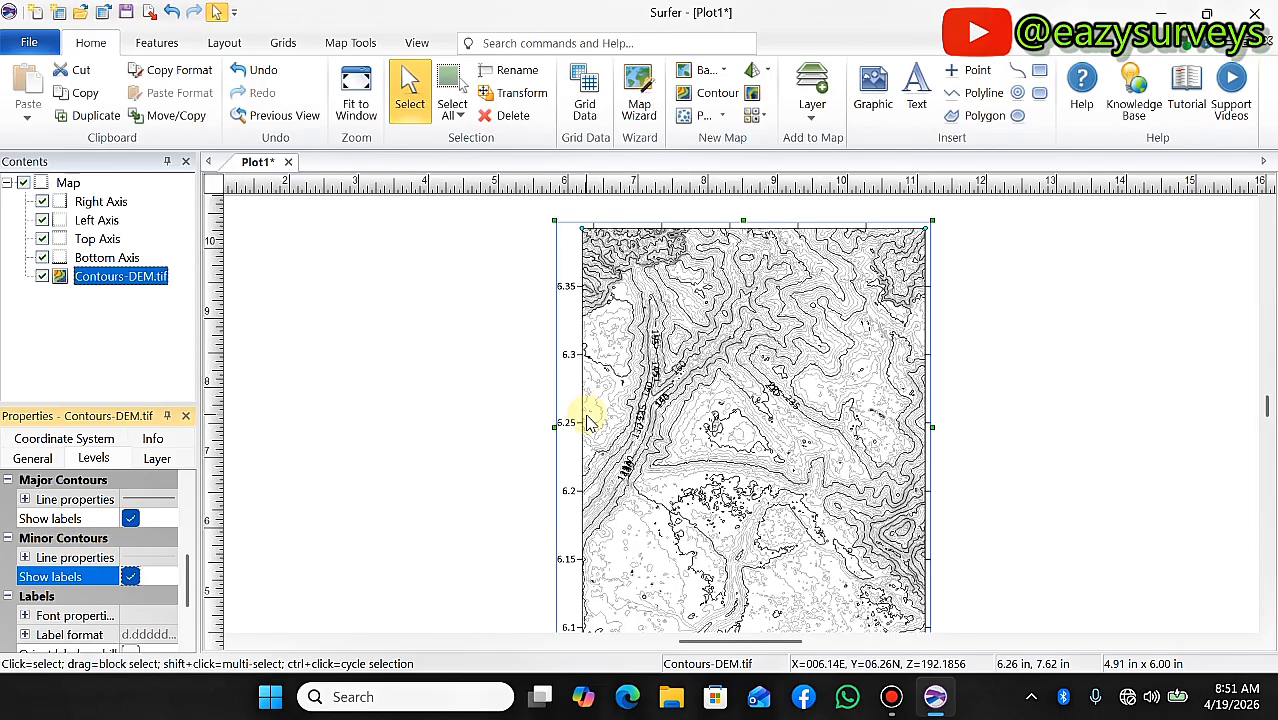
scroll(590, 420, "up", 3)
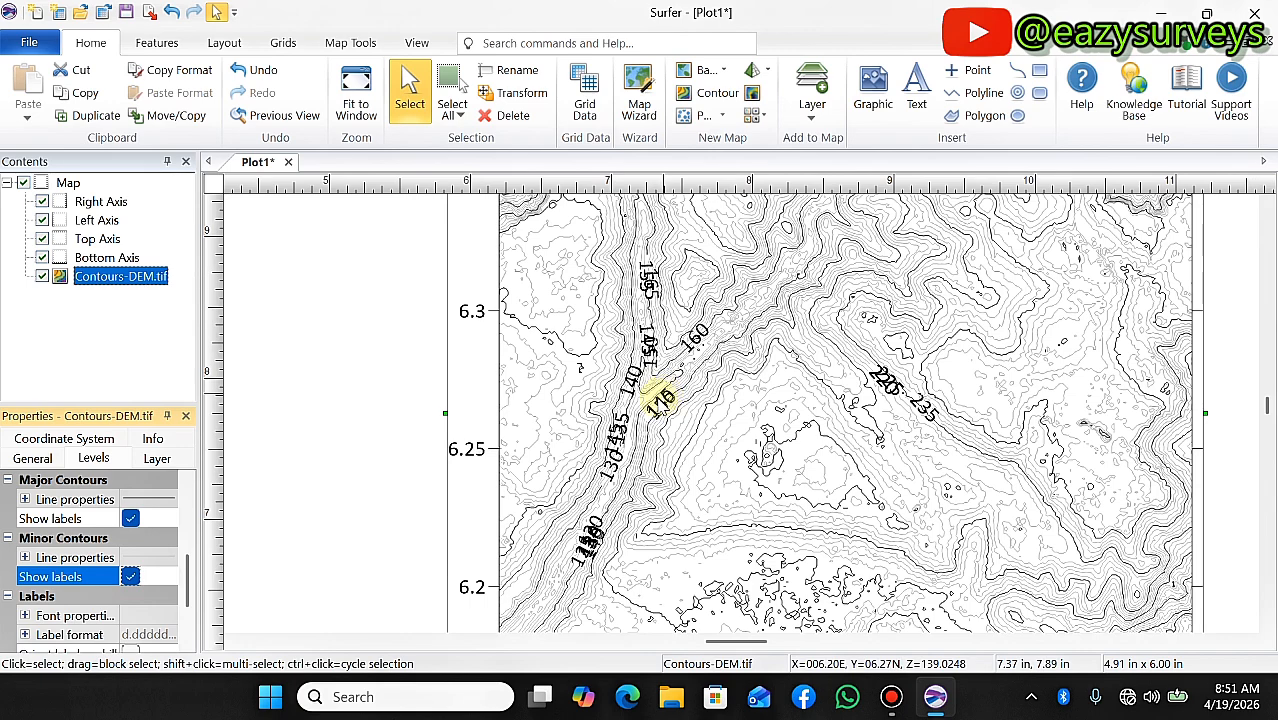
scroll(120, 572, "down", 2)
scroll(120, 572, "up", 1)
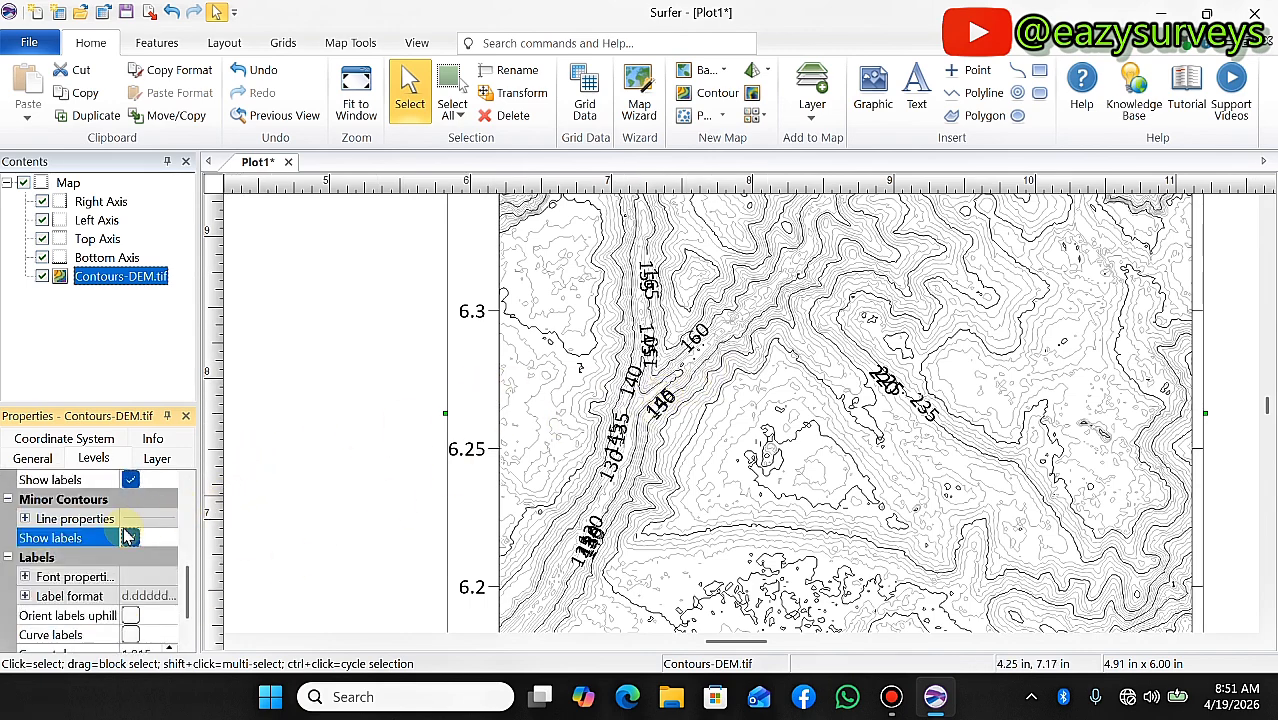
Set the contour interval of the Contours-DEM.tif layer to 10.
scroll(128, 537, "up", 3)
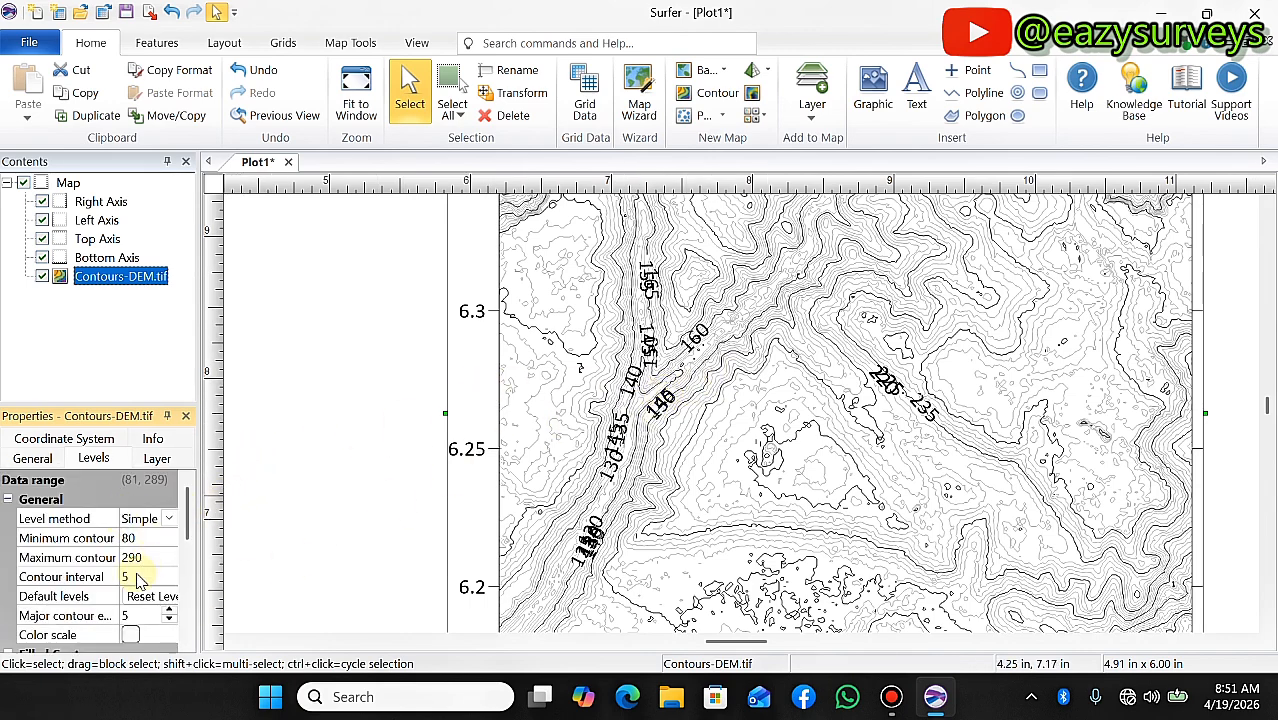
left_click(141, 578)
left_click_drag(150, 578, 112, 584)
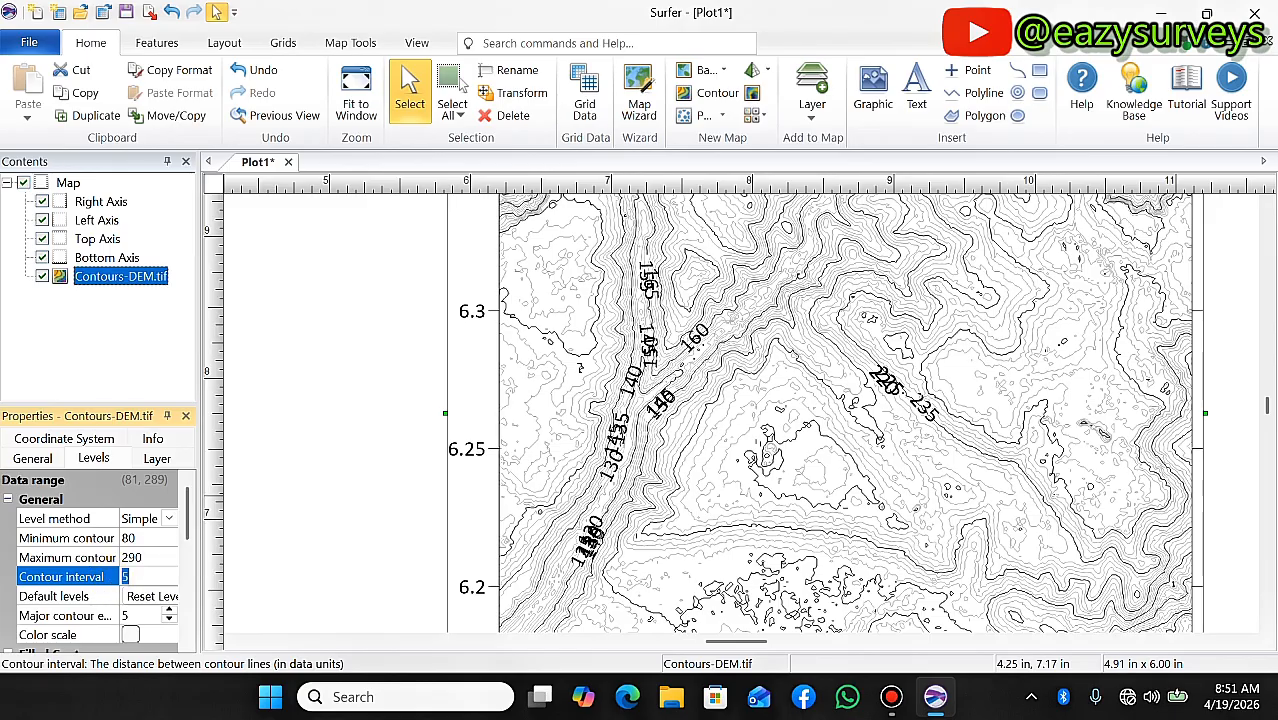
left_click(158, 557)
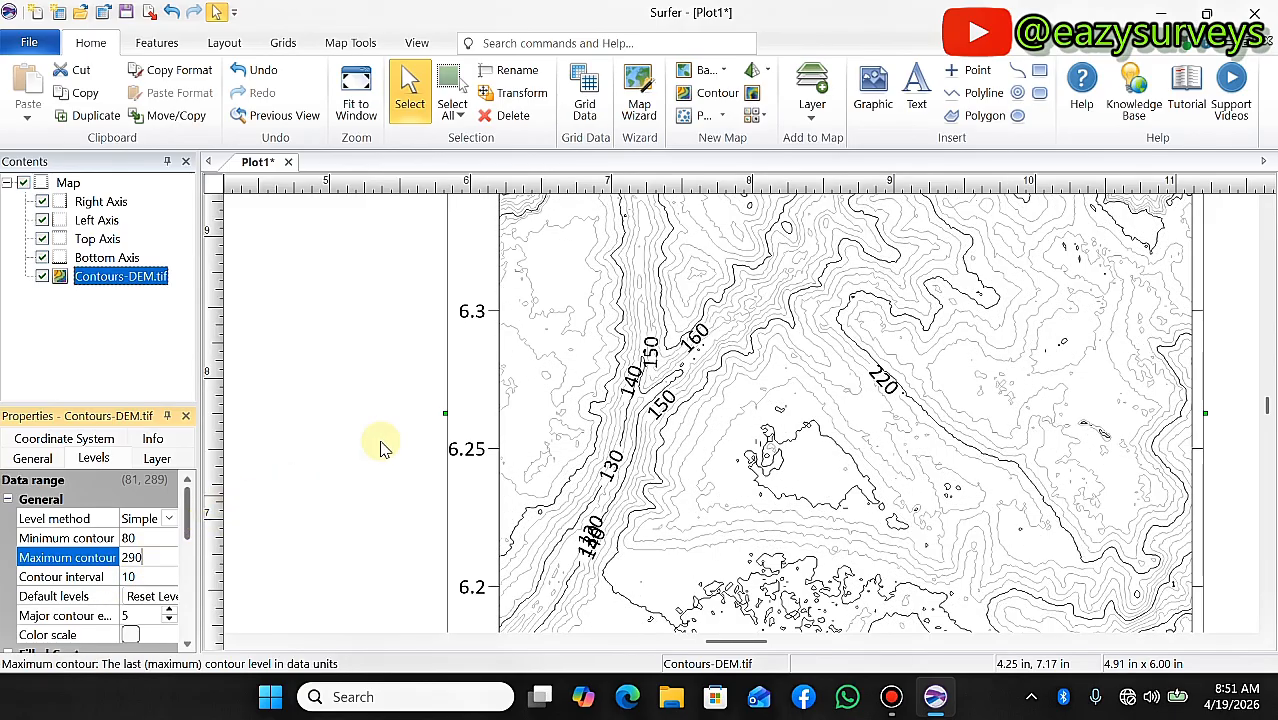
Move the contour map to the left part of the page and enlarge it to about 7.21 x 8.57 in.
scroll(531, 414, "down", 3)
scroll(587, 420, "down", 2)
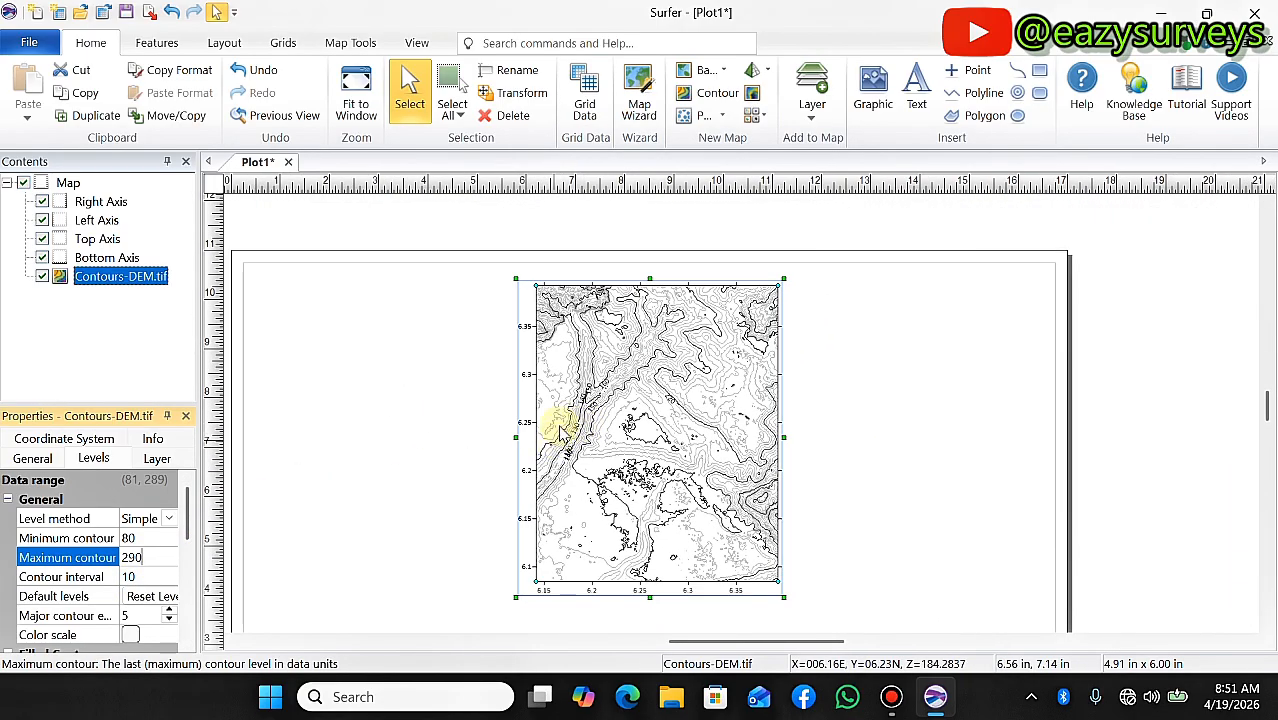
scroll(560, 428, "down", 2)
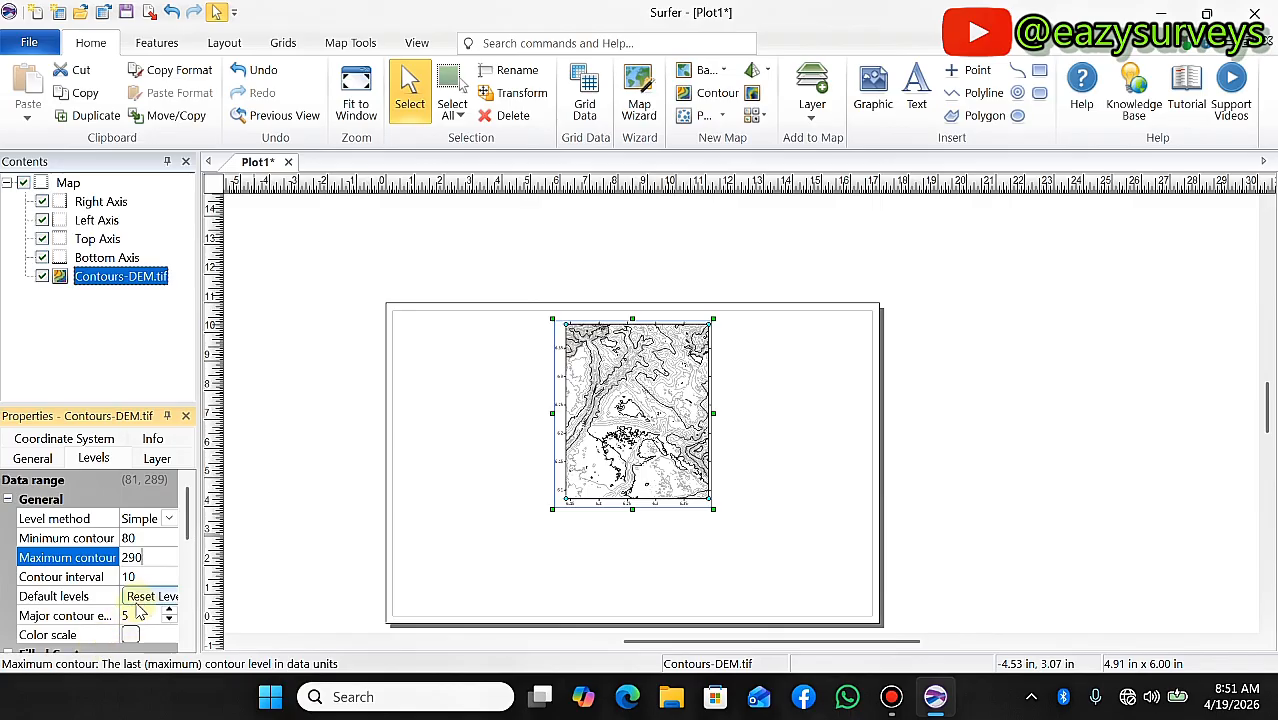
scroll(140, 605, "down", 5)
scroll(676, 422, "up", 3)
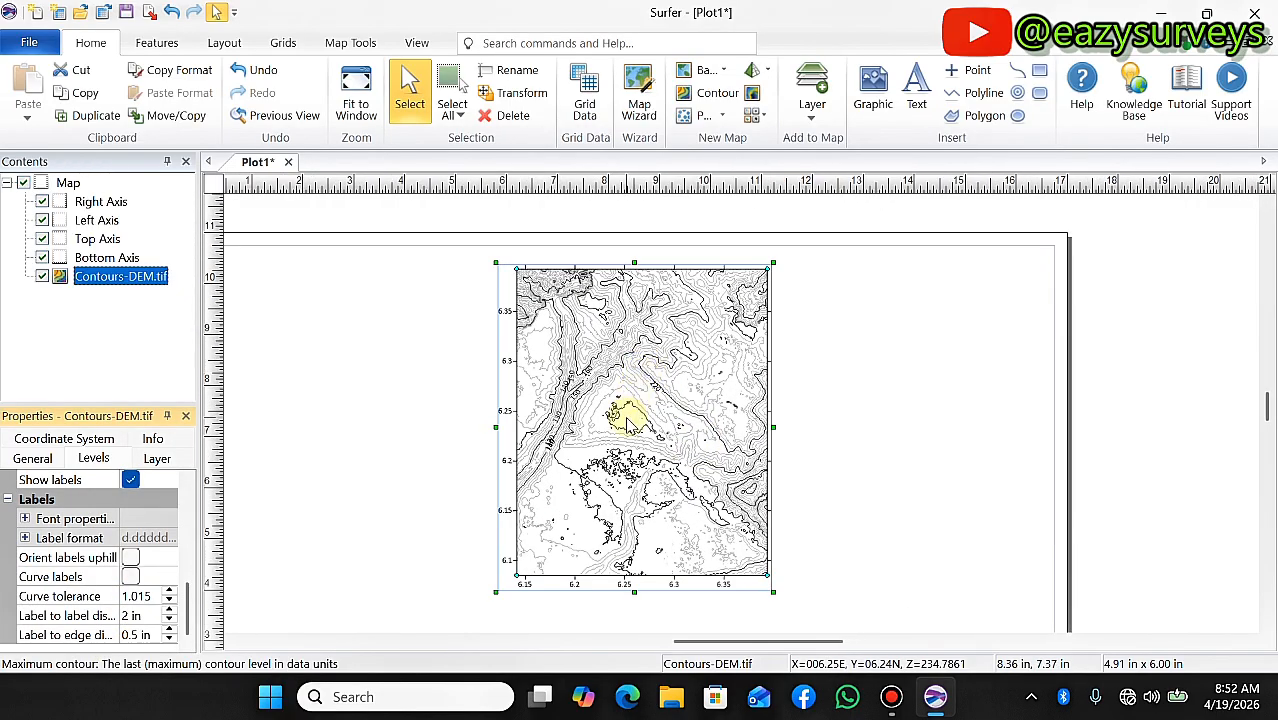
scroll(627, 424, "up", 2)
scroll(627, 428, "down", 3)
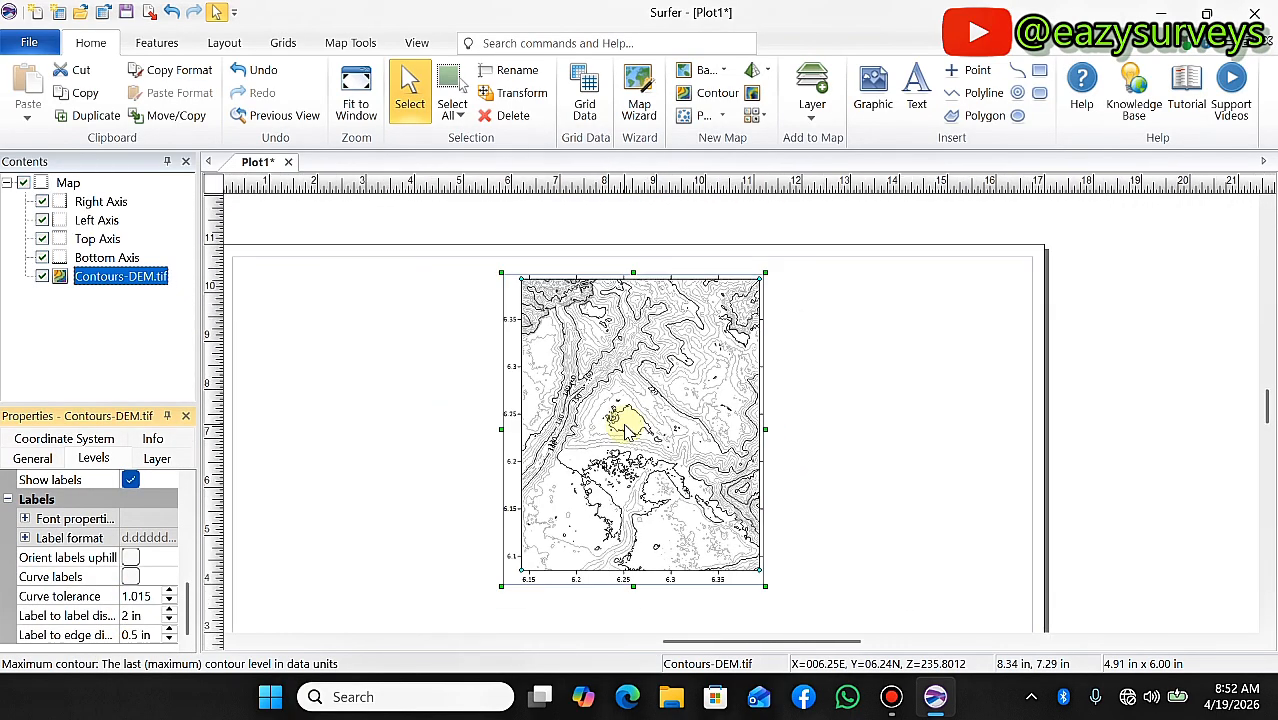
scroll(627, 430, "down", 2)
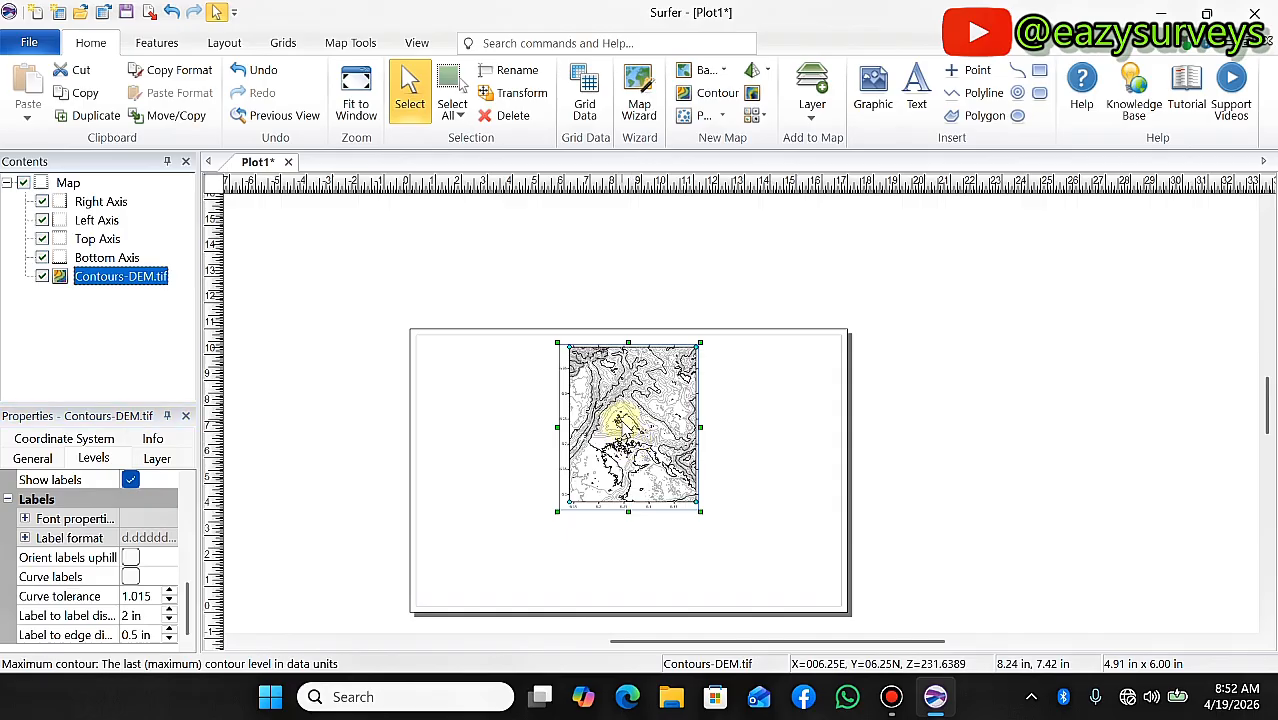
left_click_drag(613, 421, 494, 458)
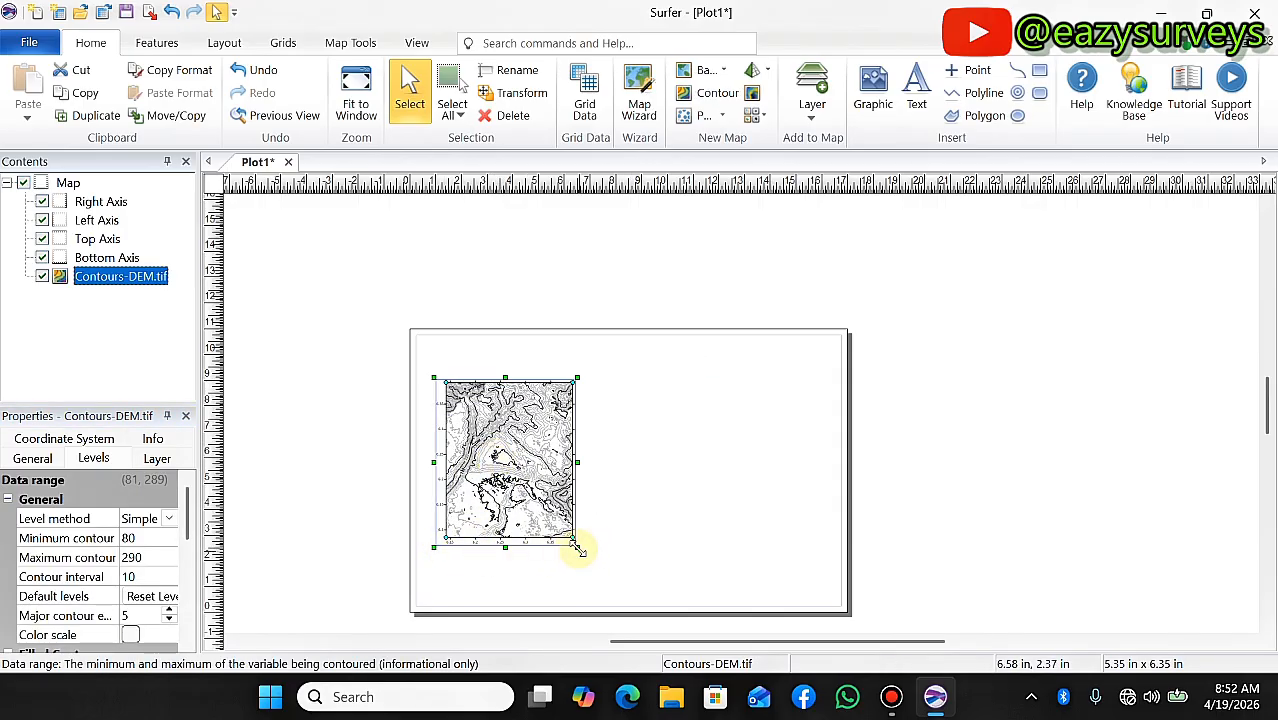
left_click_drag(578, 548, 626, 587)
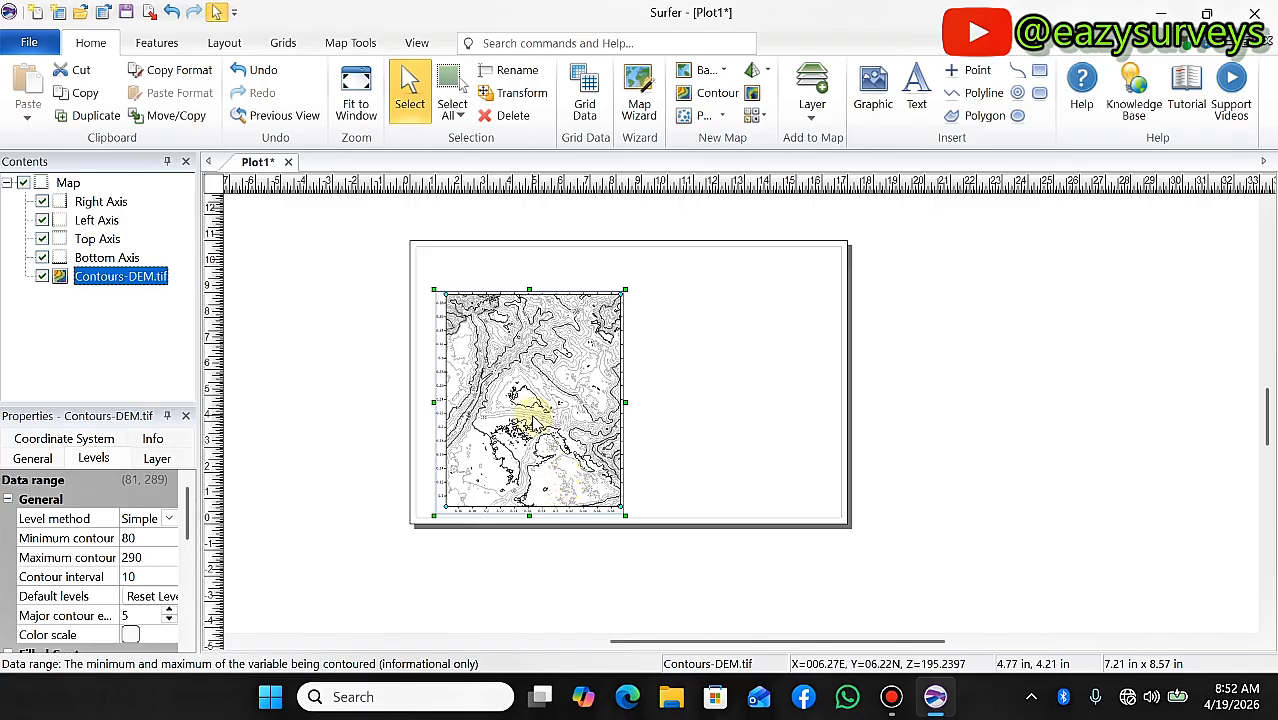
Shift the contour map into the page's upper-left corner and enlarge it to about 7.85 x 9.33 in.
left_click_drag(523, 407, 485, 365)
scroll(485, 365, "up", 2)
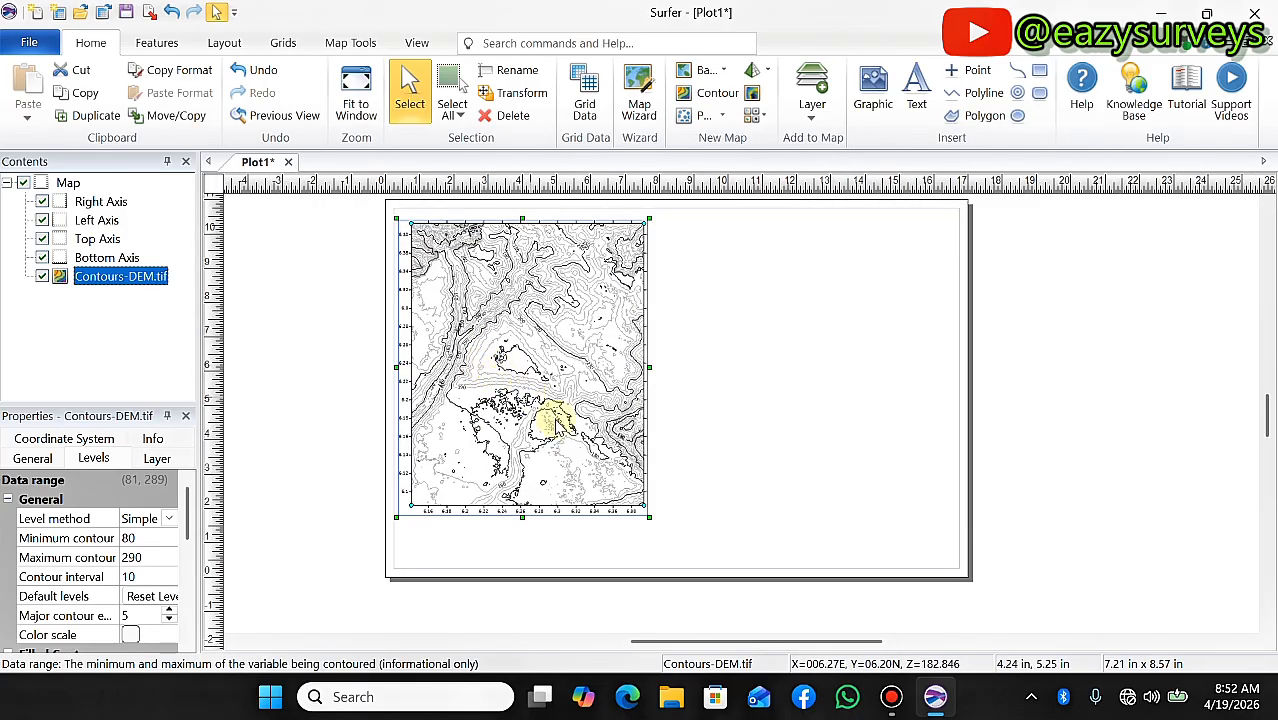
left_click_drag(647, 515, 673, 566)
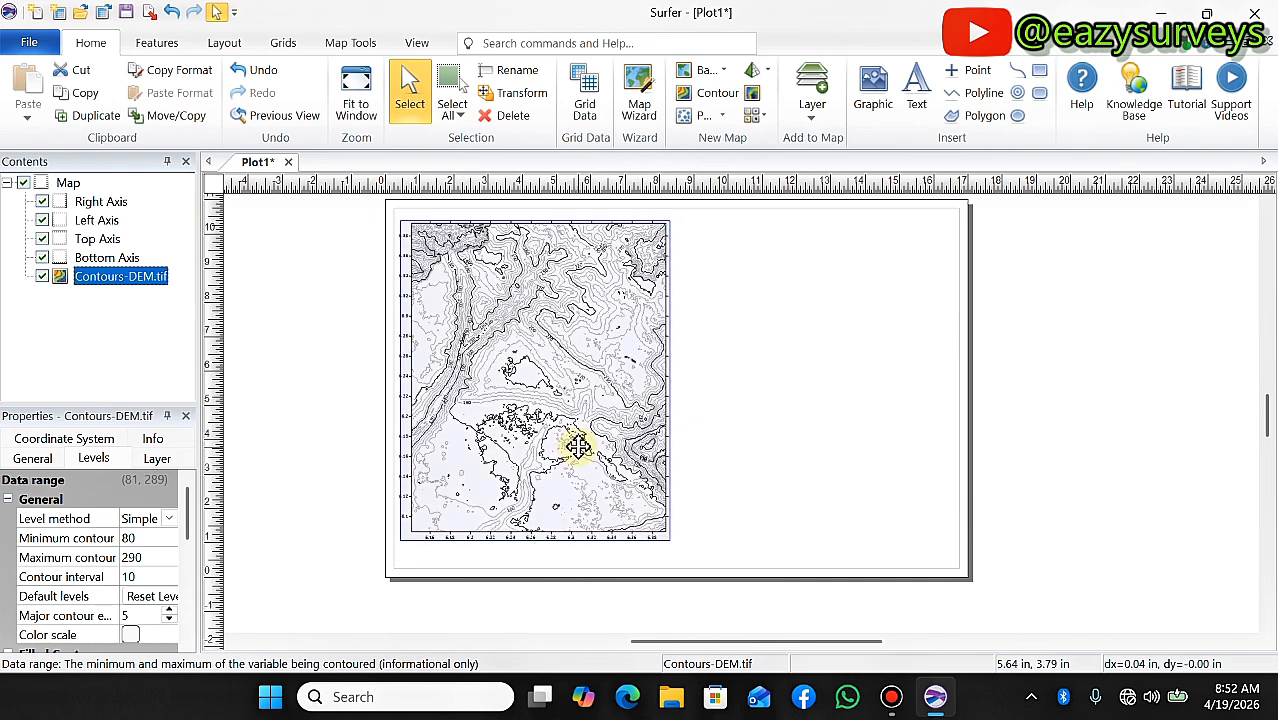
left_click(362, 358)
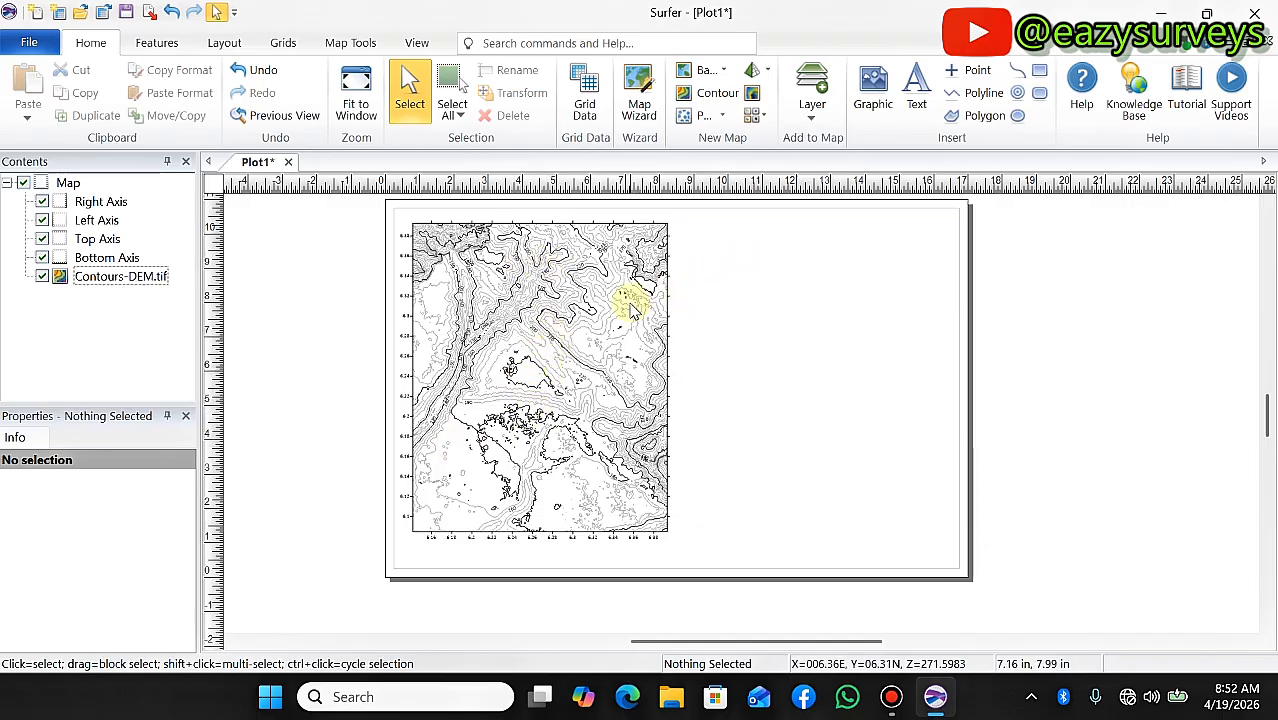
Add a profile to the contour map along a horizontal line from about 6.14E, 6.24N on its left edge to 6.39E, 6.24N on its right.
scroll(444, 218, "up", 1)
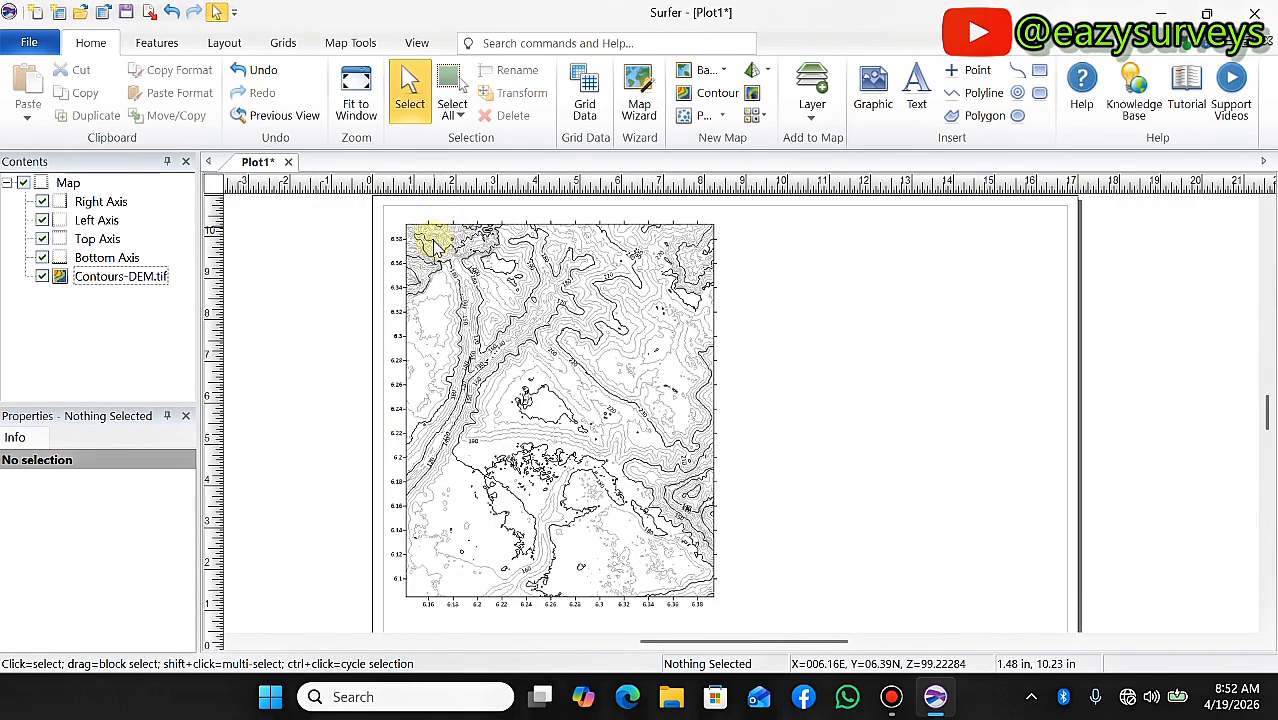
left_click(545, 346)
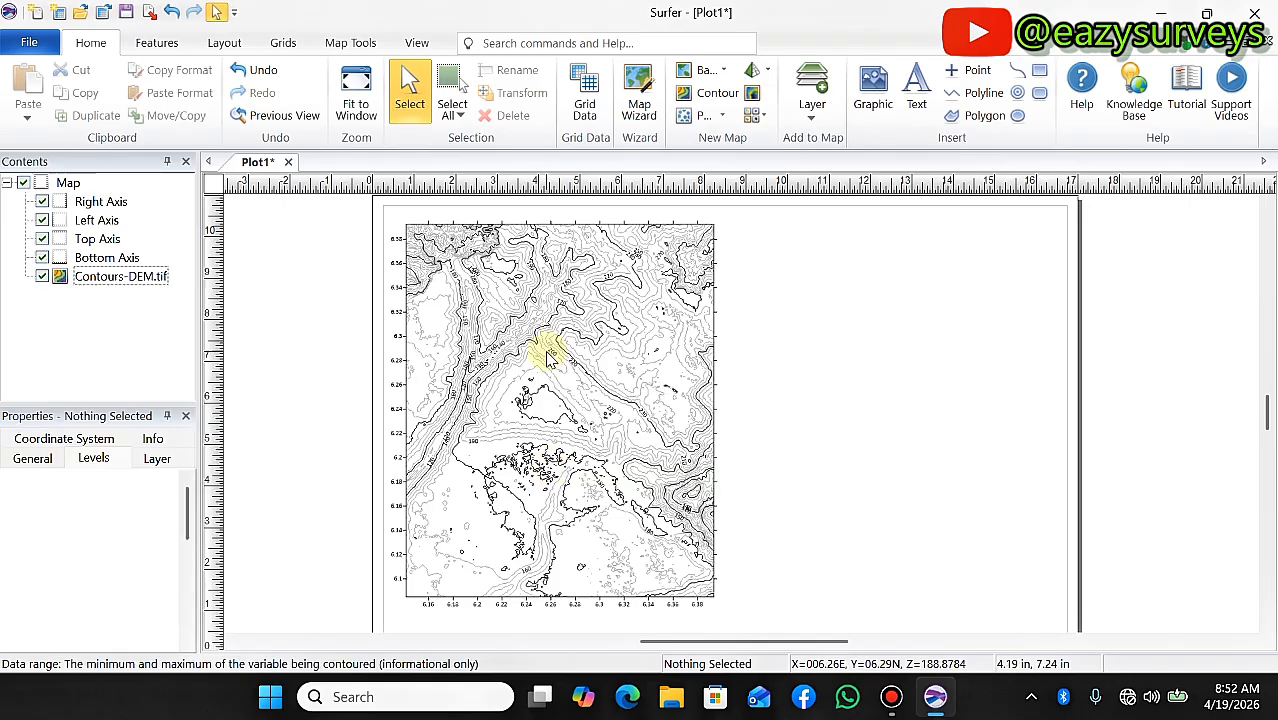
right_click(543, 256)
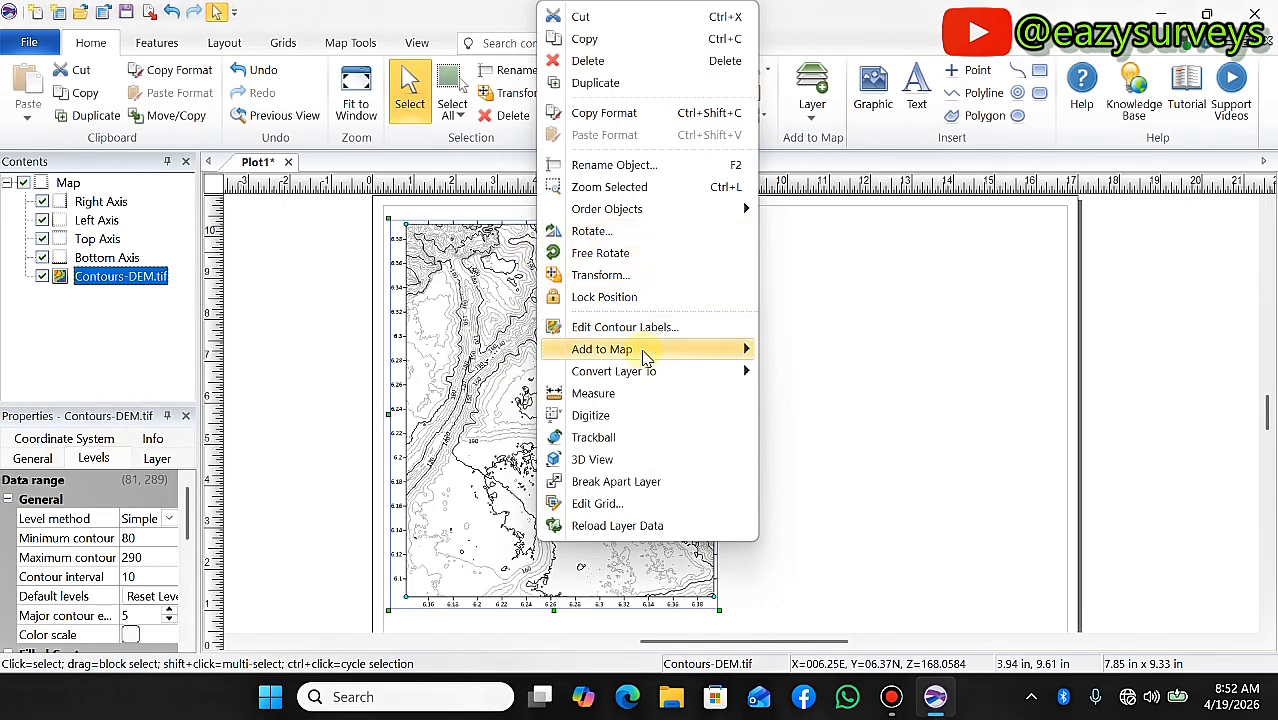
mouse_move(614, 357)
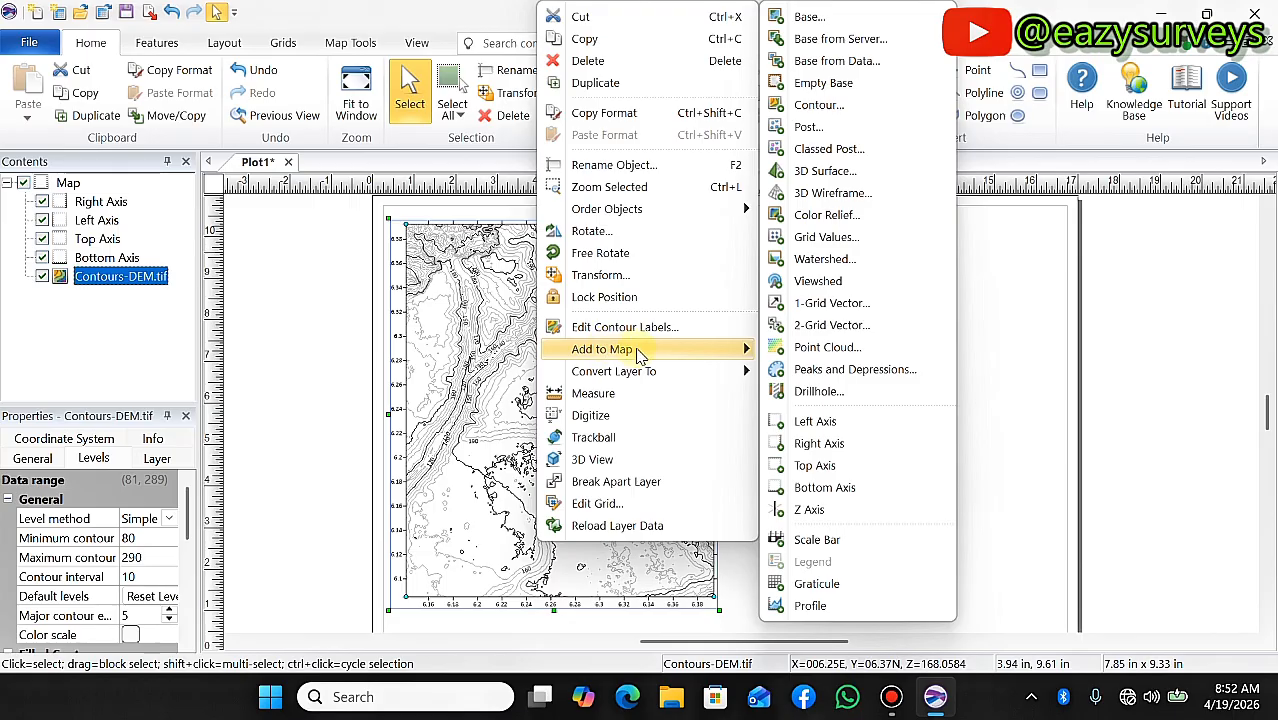
left_click(811, 606)
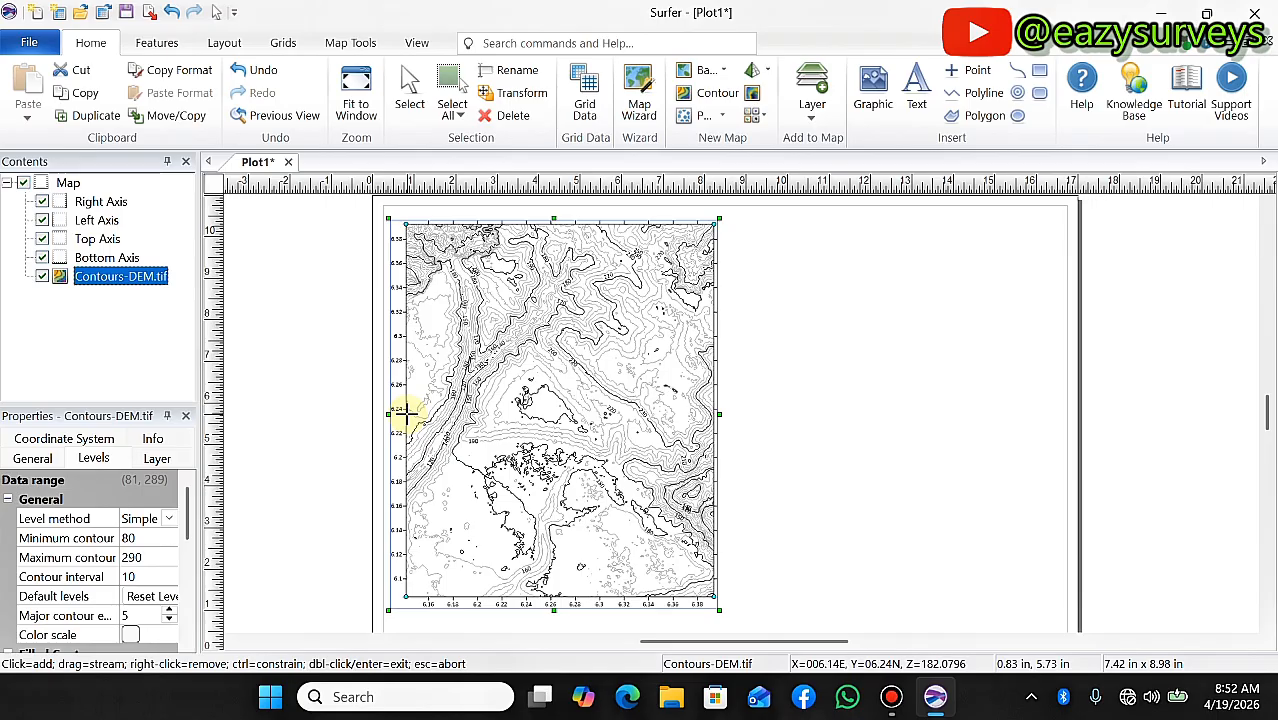
scroll(407, 412, "up", 3)
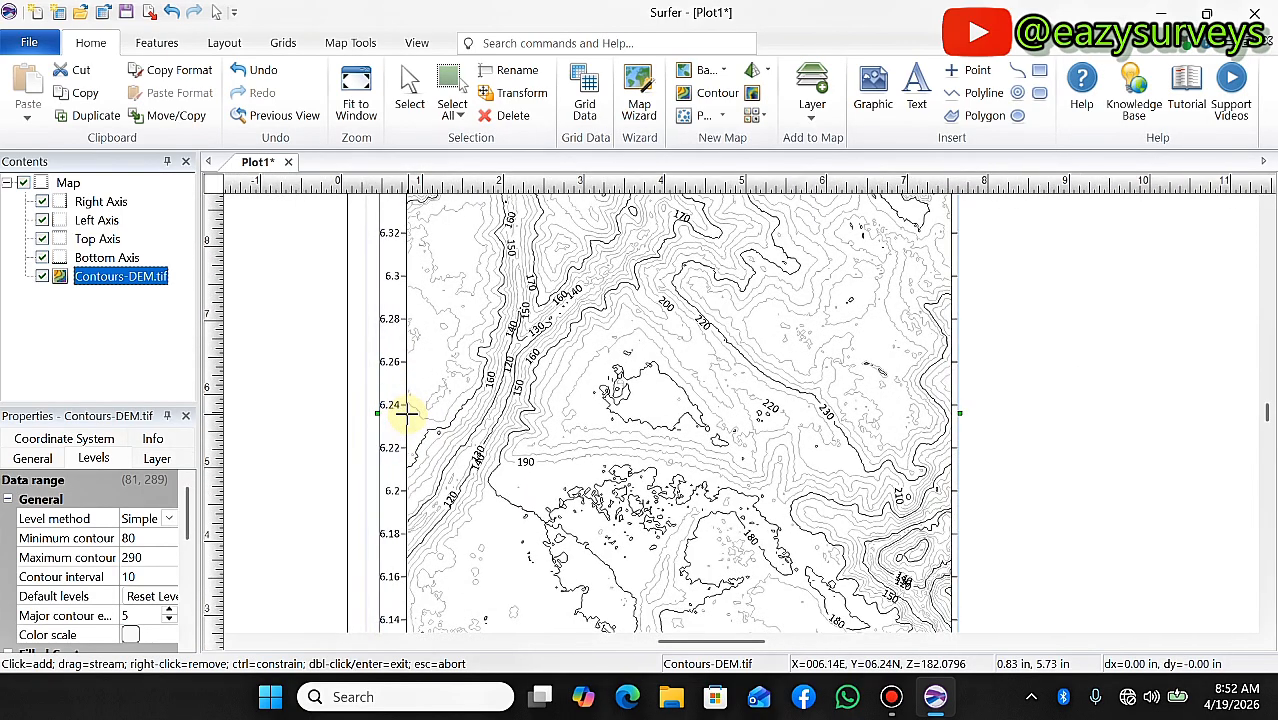
scroll(407, 412, "up", 1)
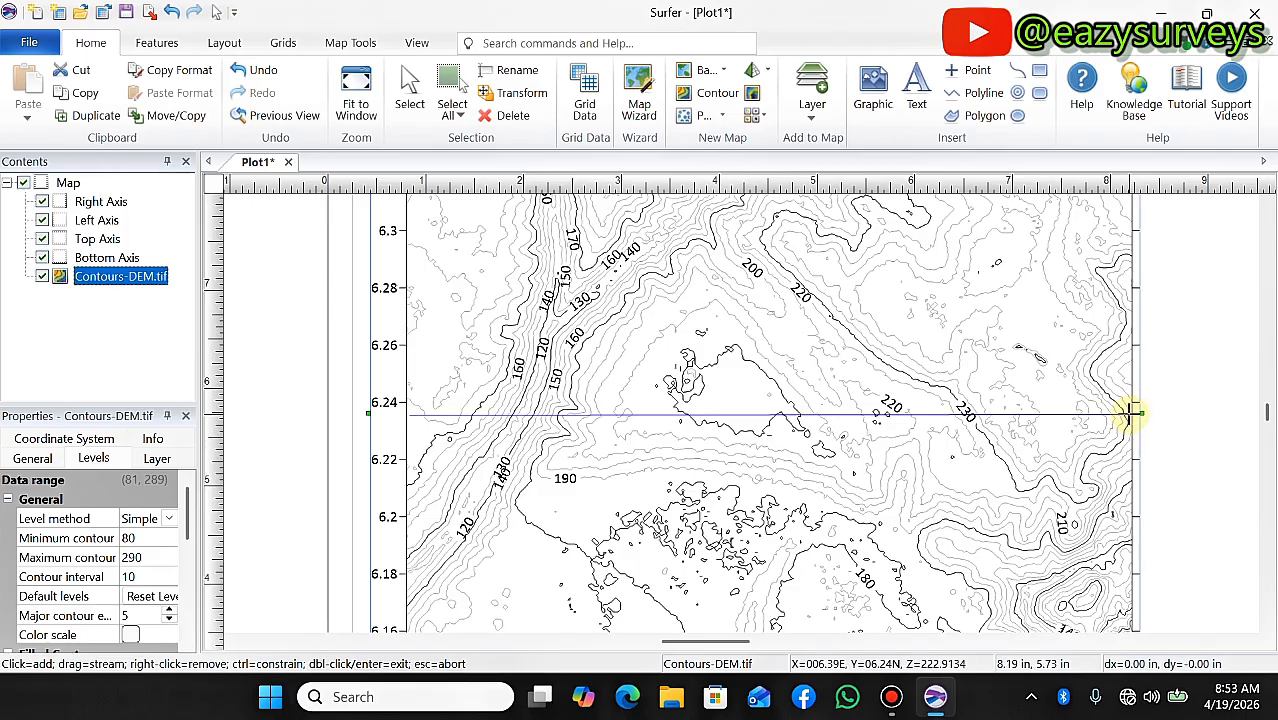
scroll(1028, 443, "down", 1)
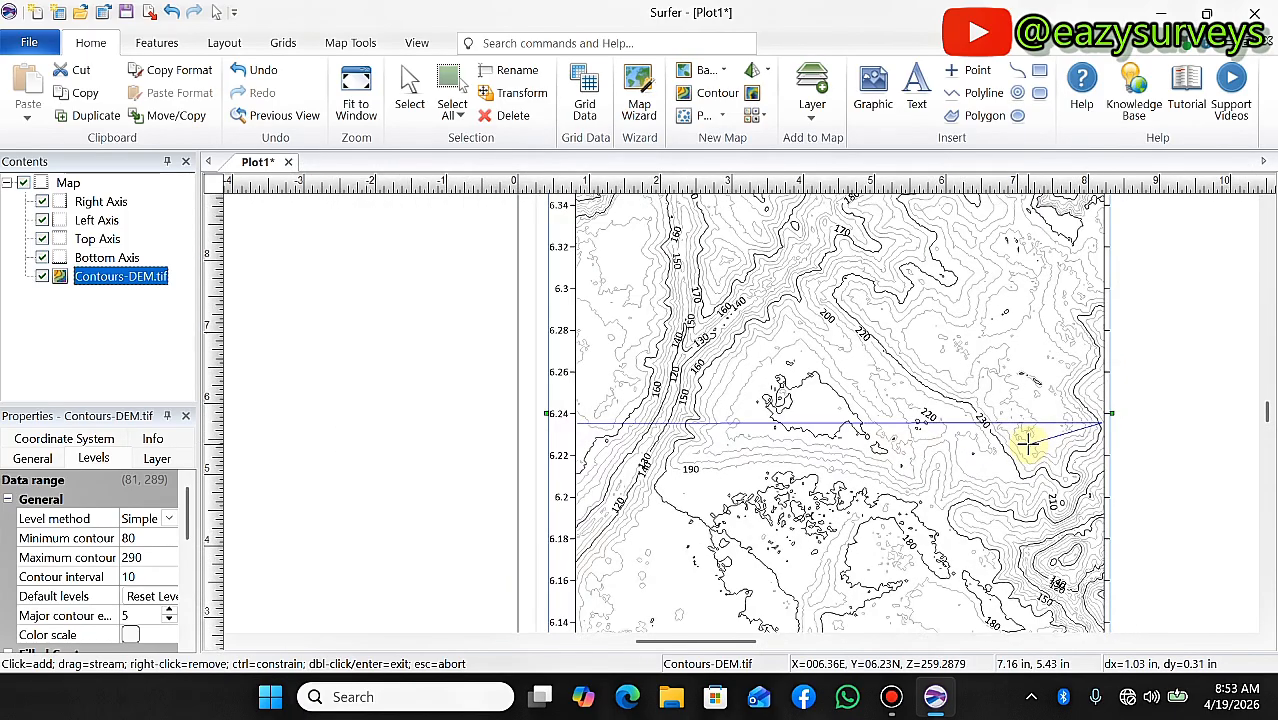
double_click(1028, 443)
Move the profile graph from below the map to the page's upper-right area, beside the contour map.
scroll(633, 385, "down", 4)
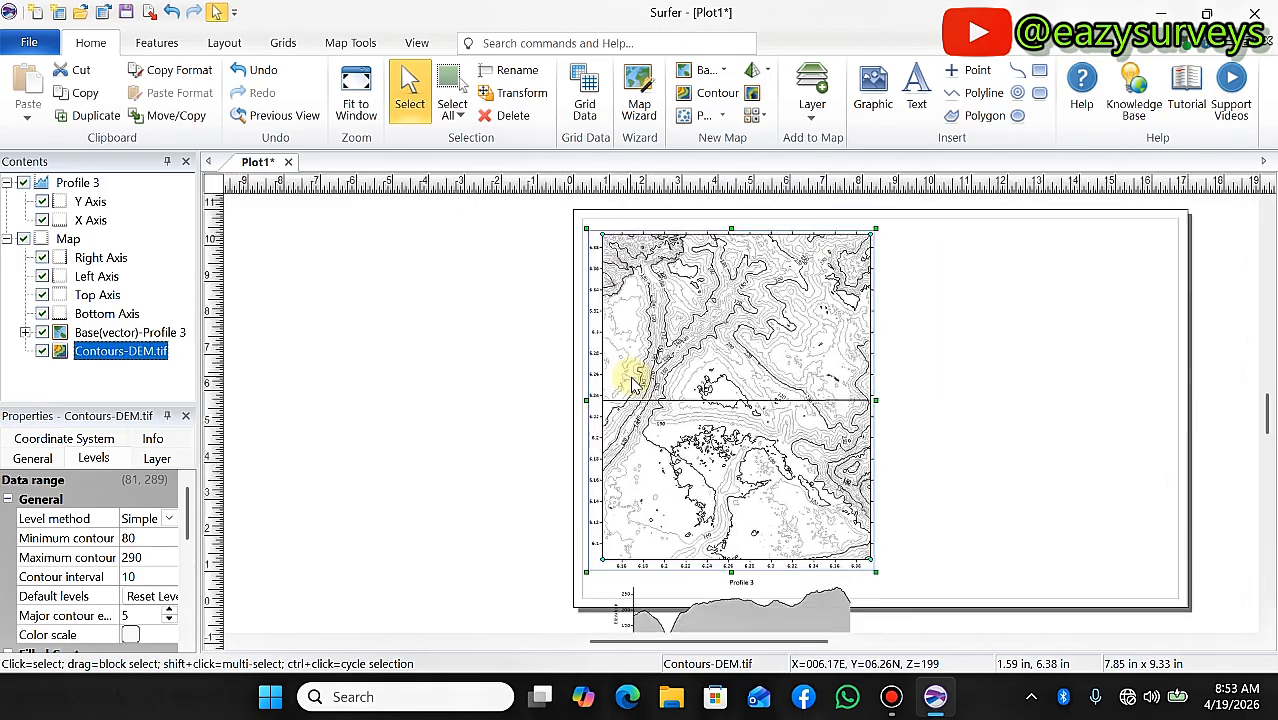
scroll(652, 534, "up", 3)
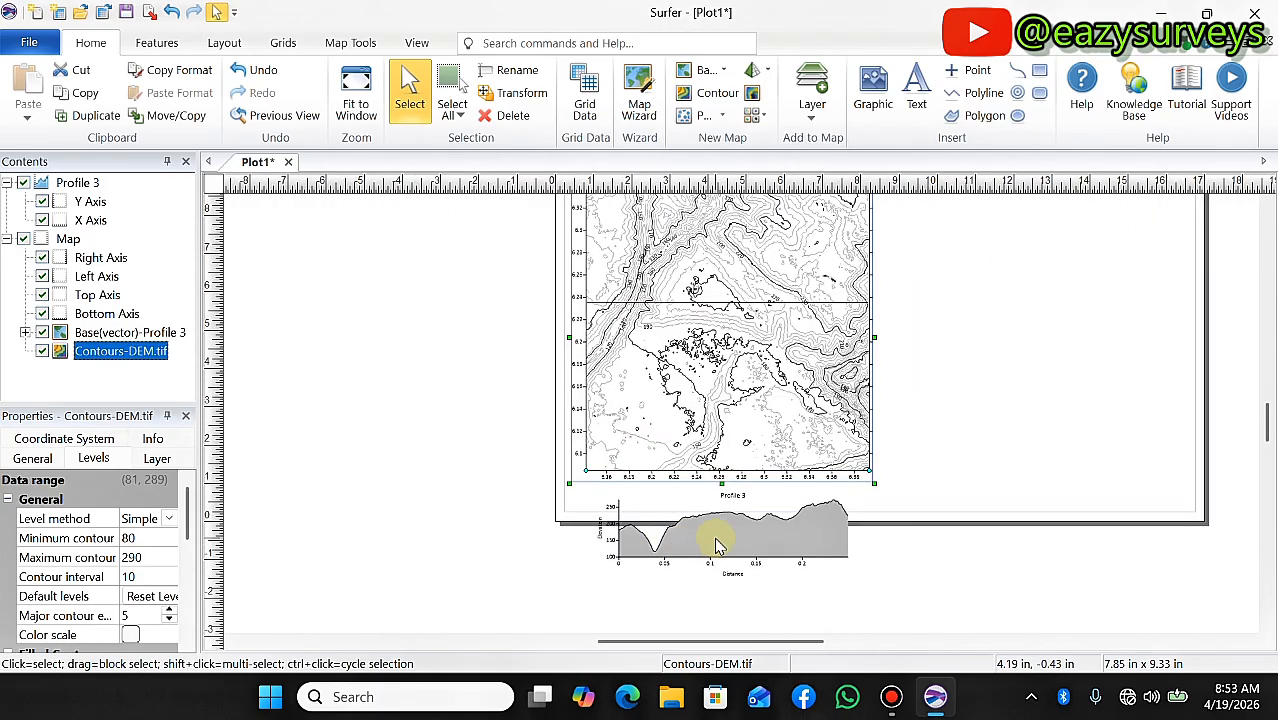
left_click(716, 540)
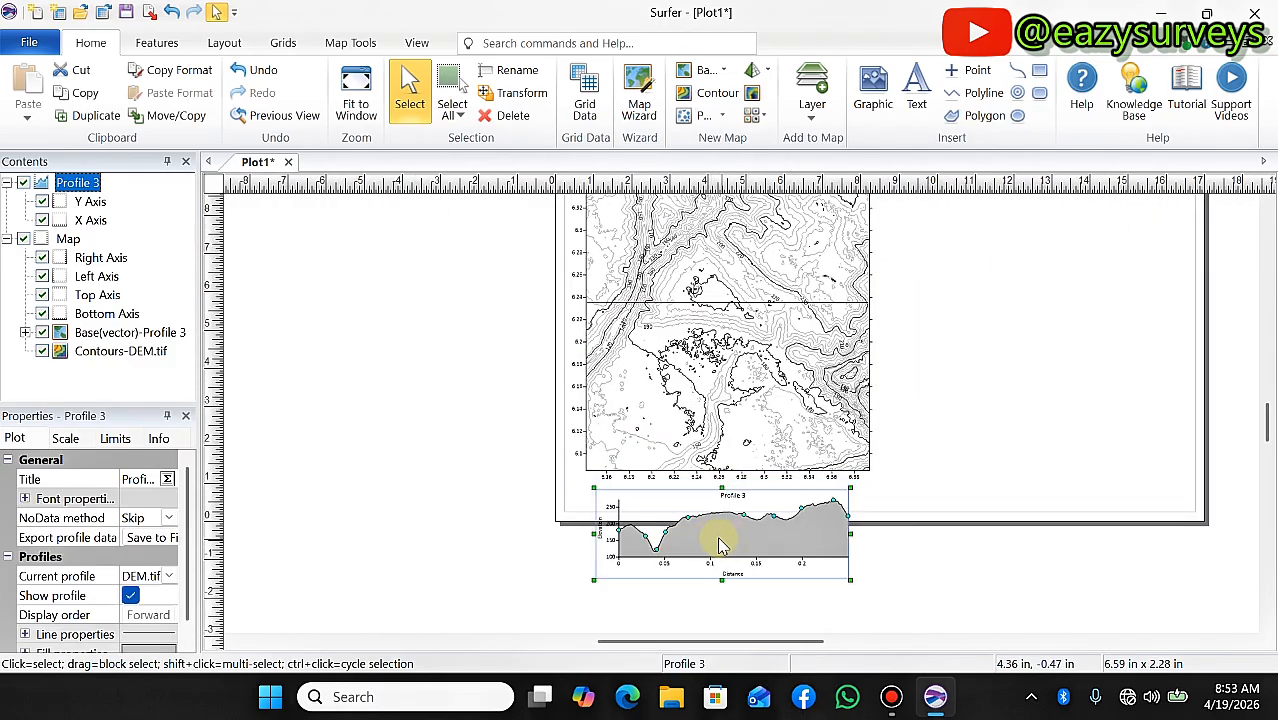
left_click_drag(722, 534, 1027, 280)
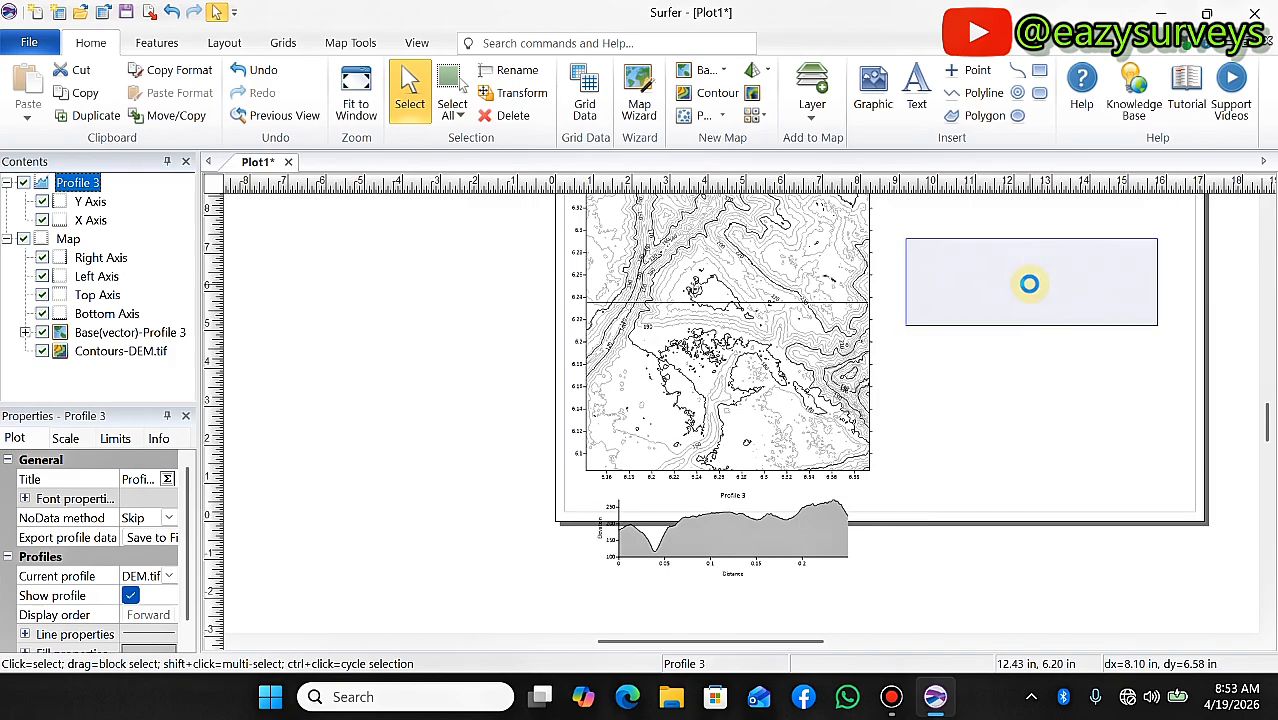
scroll(849, 478, "down", 5)
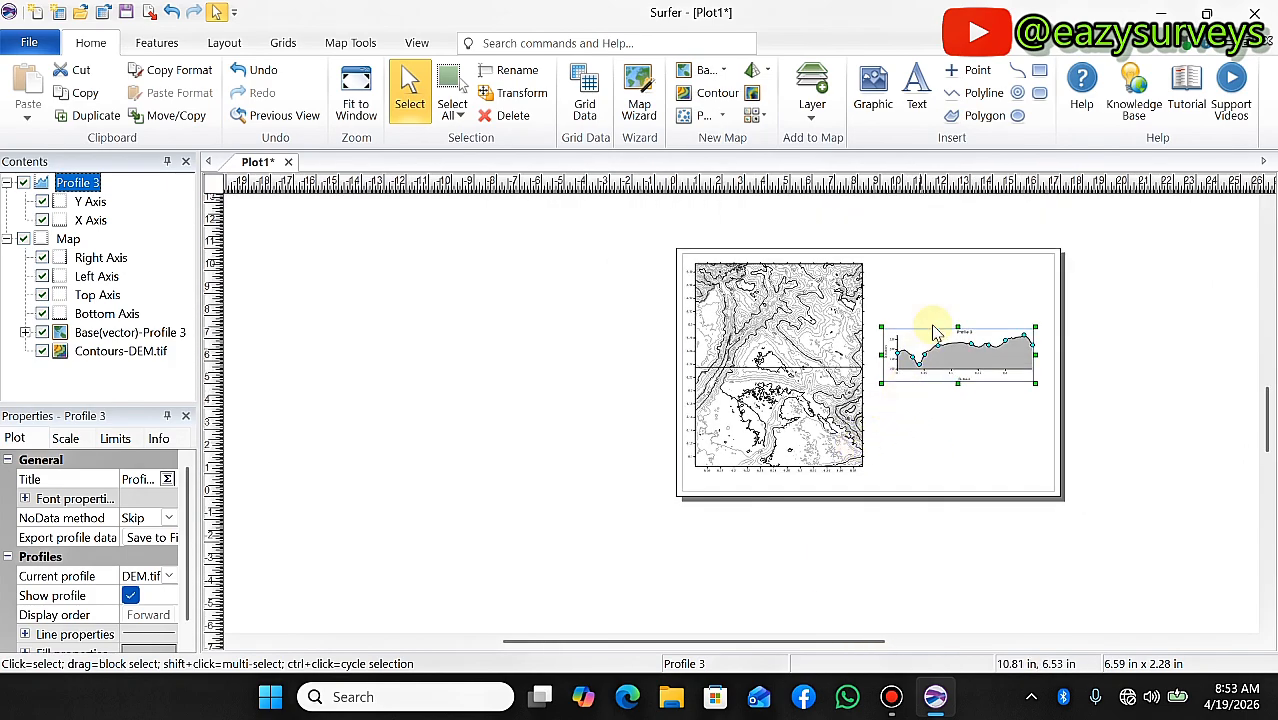
scroll(938, 284, "up", 4)
scroll(922, 398, "up", 2)
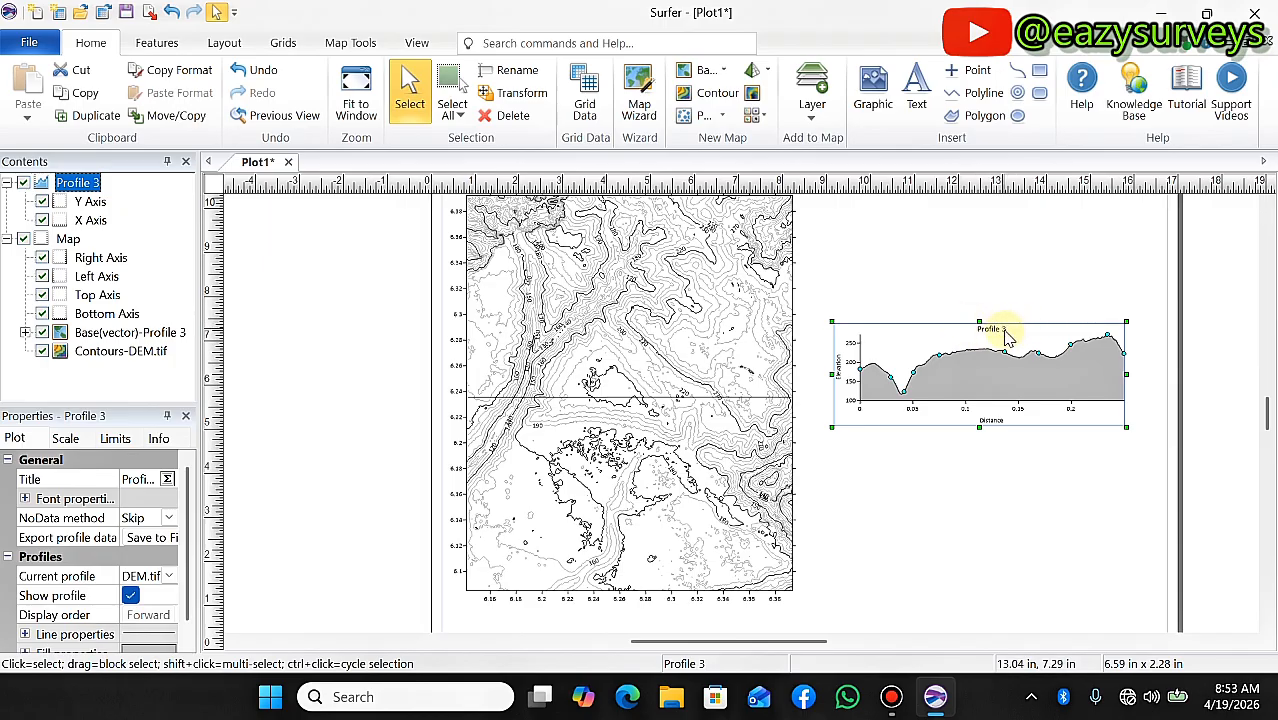
scroll(990, 422, "down", 1)
left_click_drag(1000, 385, 1004, 290)
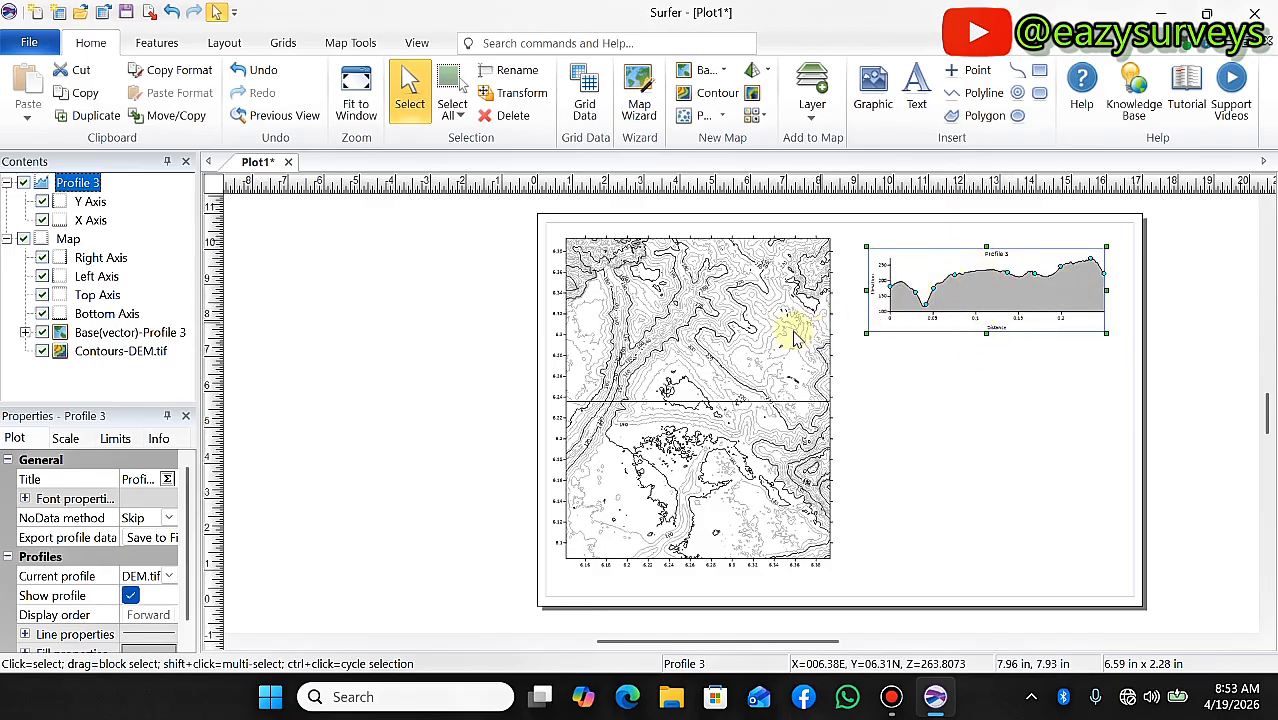
Examine the section line across the contour map and compare the terrain along it with the profile graph.
scroll(714, 395, "up", 1)
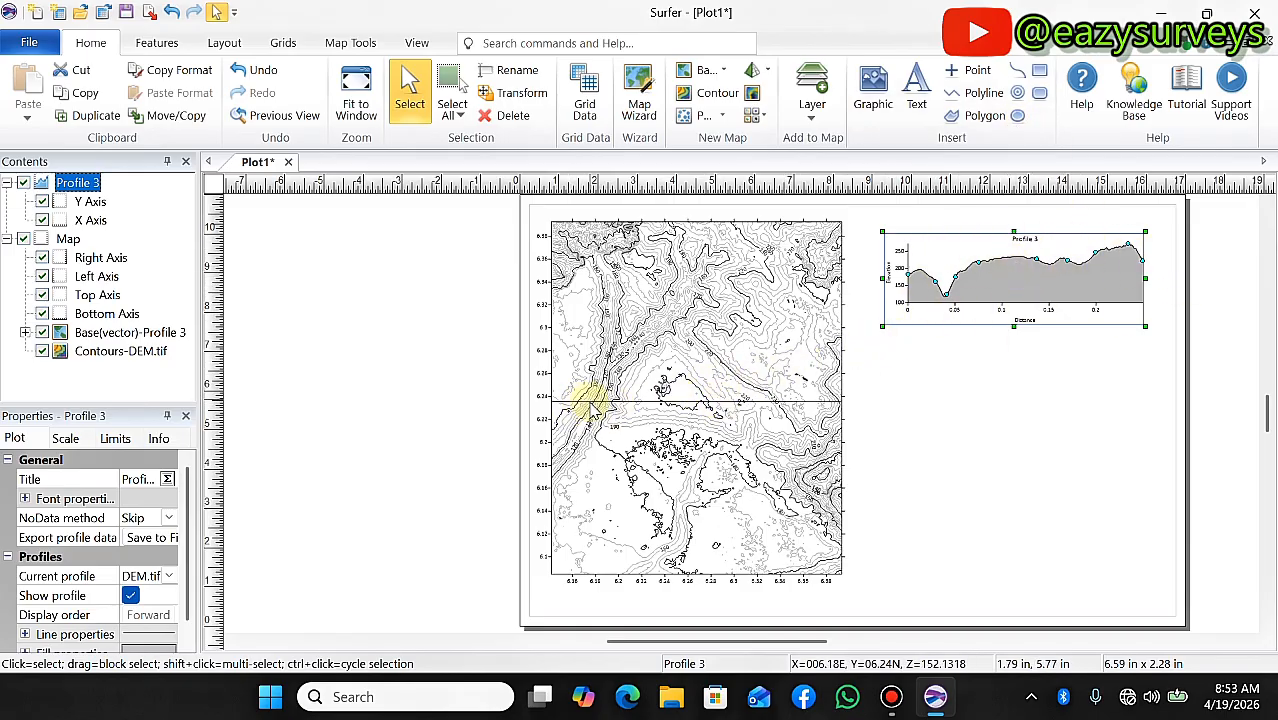
scroll(593, 401, "down", 1)
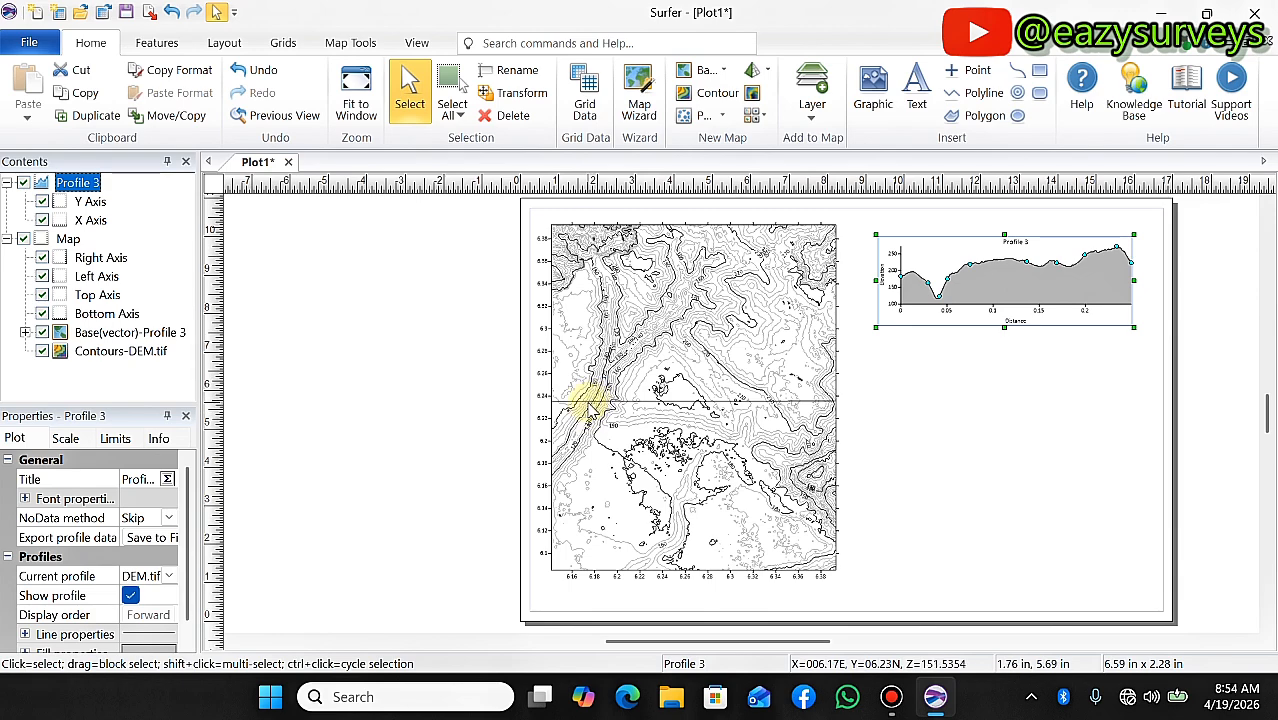
scroll(593, 405, "down", 1)
scroll(593, 405, "up", 2)
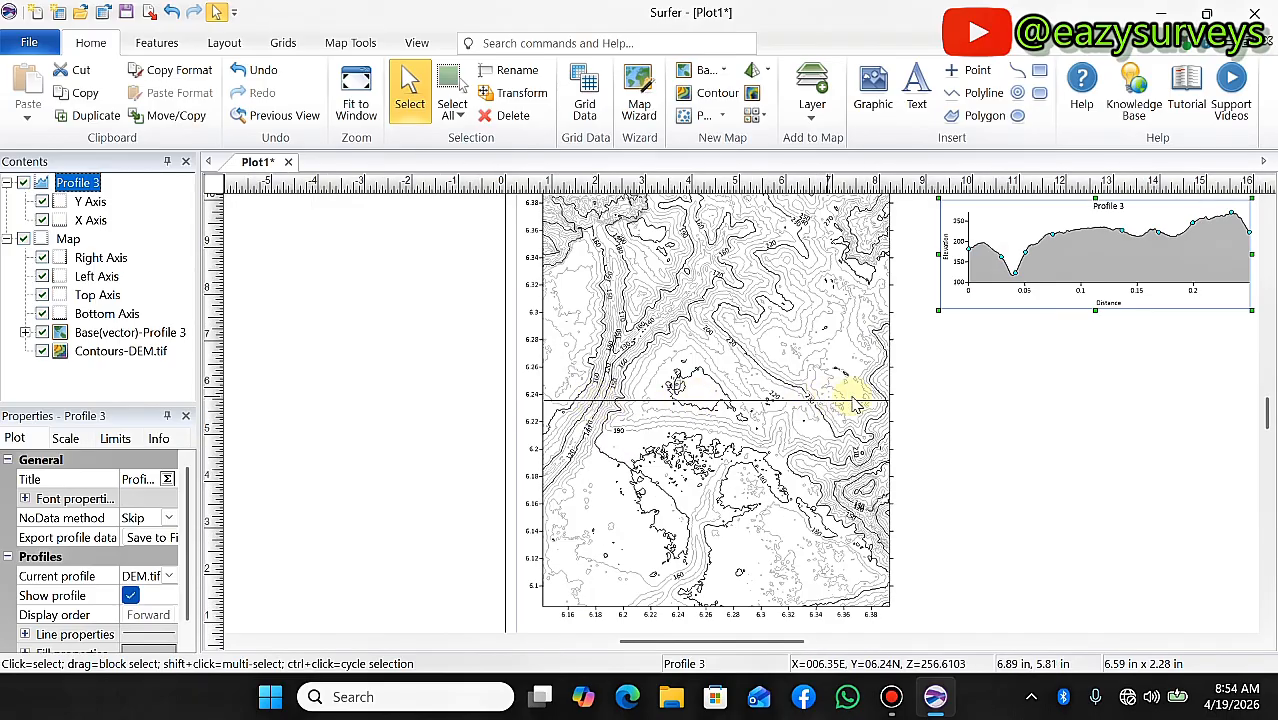
scroll(849, 405, "down", 3)
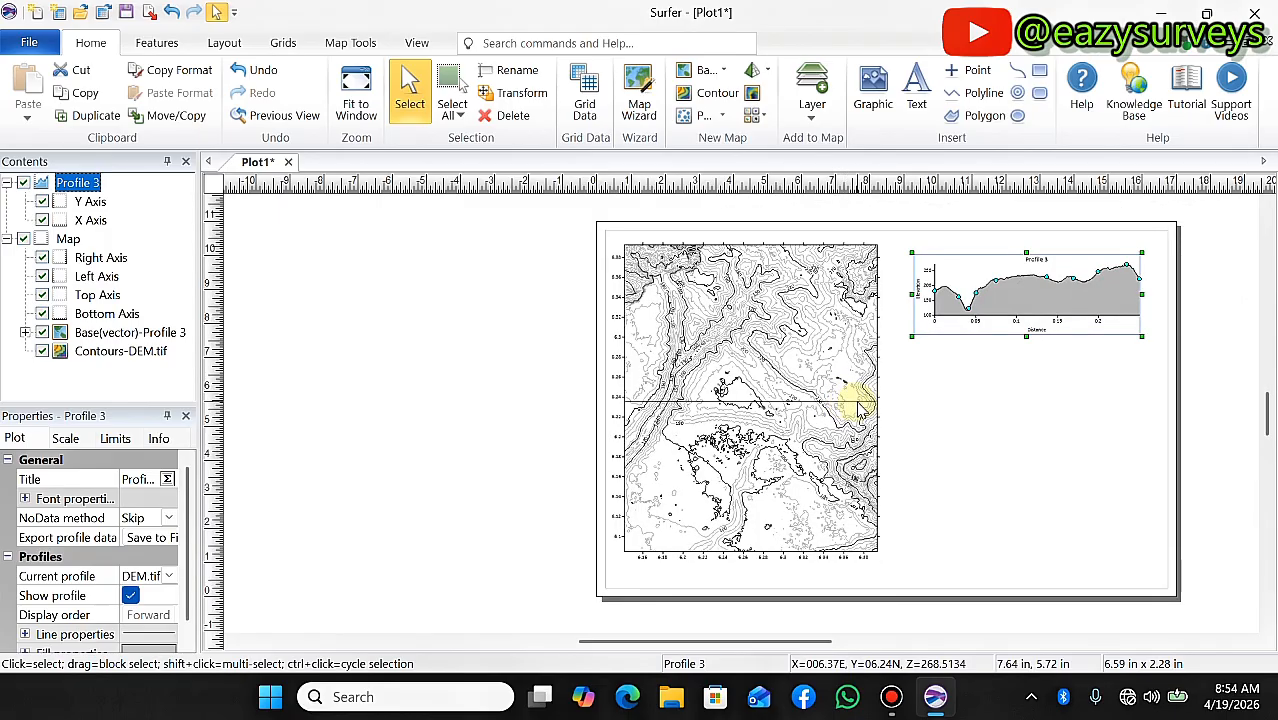
scroll(861, 407, "up", 2)
scroll(612, 420, "down", 2)
scroll(612, 421, "down", 1)
scroll(1118, 395, "up", 1)
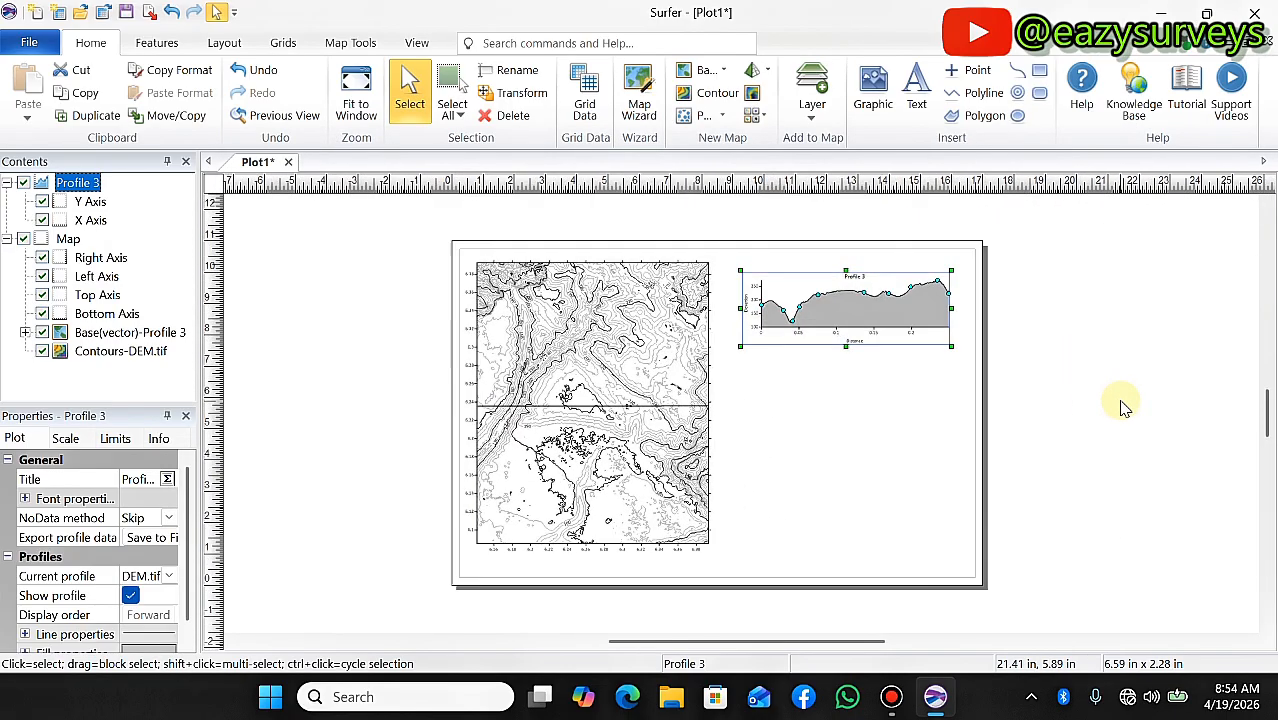
scroll(662, 392, "up", 1)
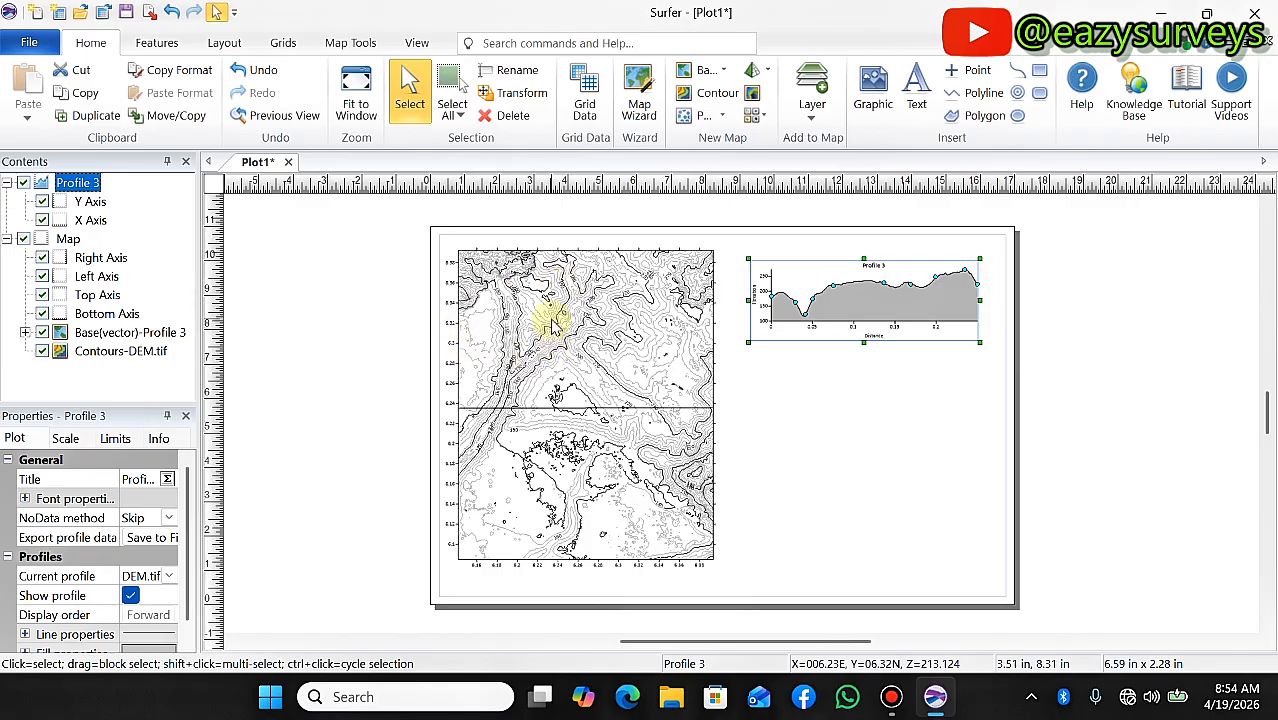
scroll(505, 355, "down", 1)
scroll(500, 350, "up", 1)
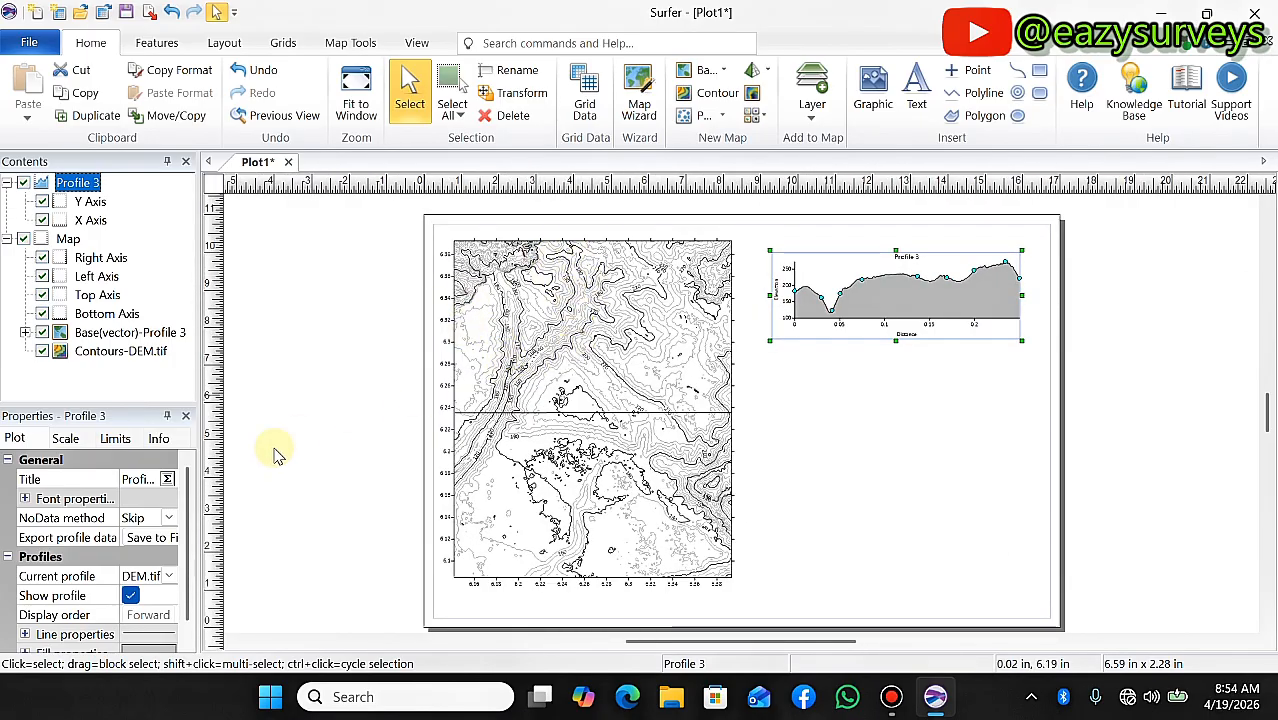
Turn on filled contours for the Contours-DEM.tif layer.
left_click(110, 352)
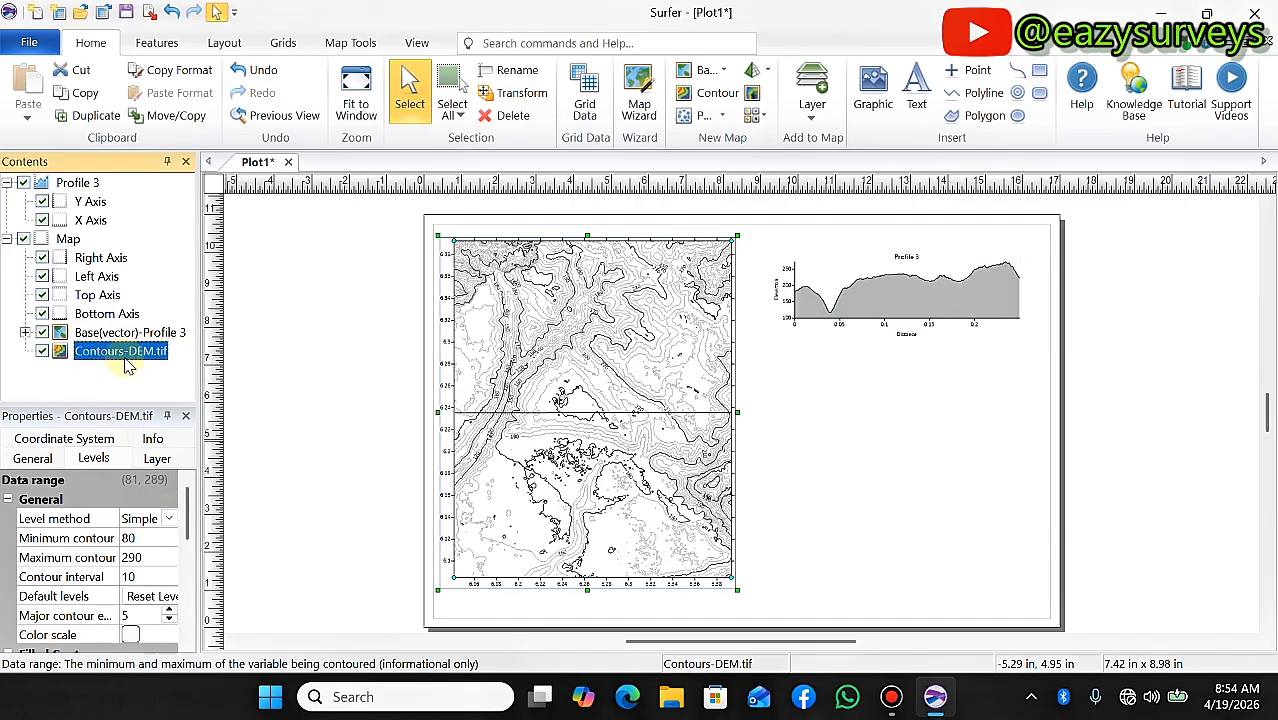
scroll(114, 576, "down", 2)
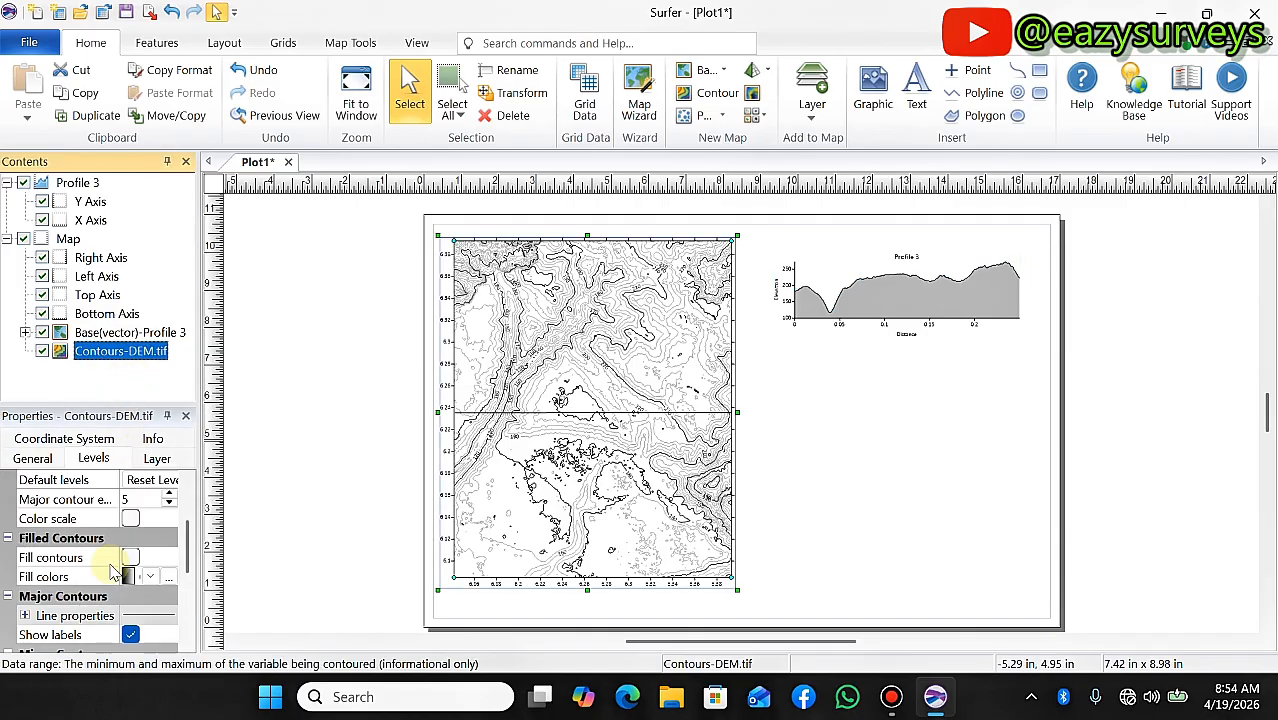
scroll(113, 570, "down", 1)
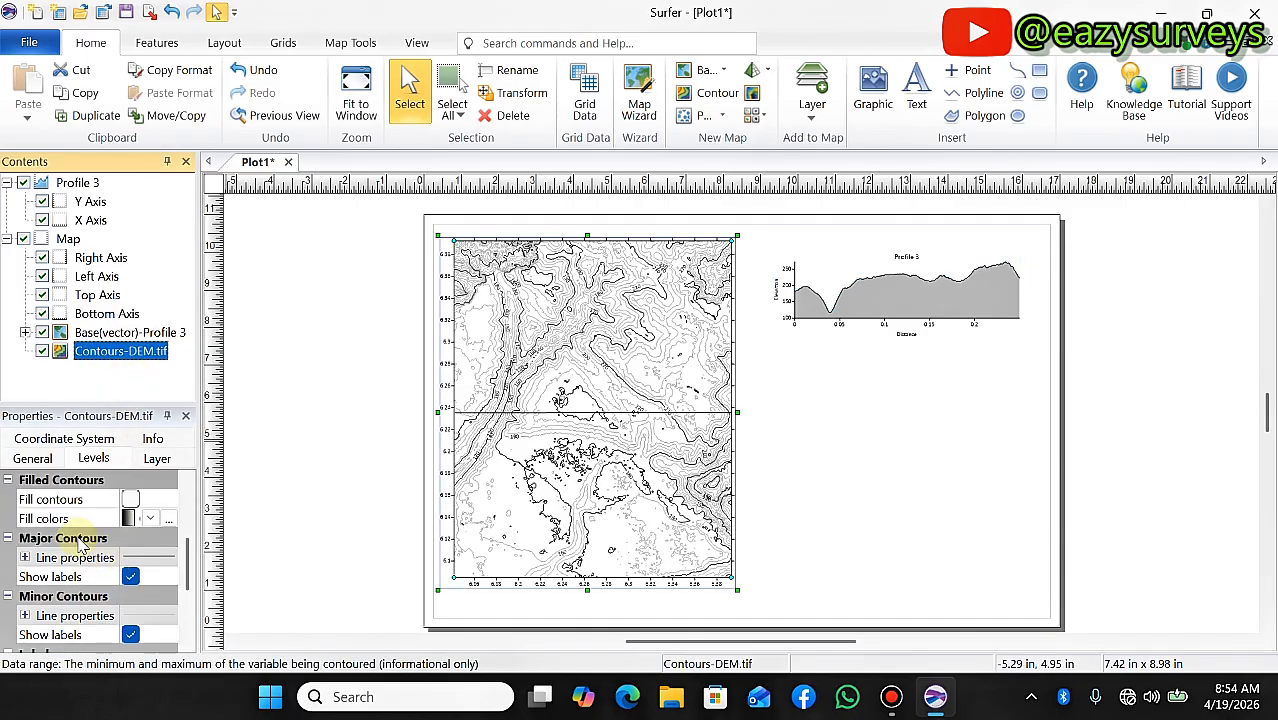
left_click(131, 500)
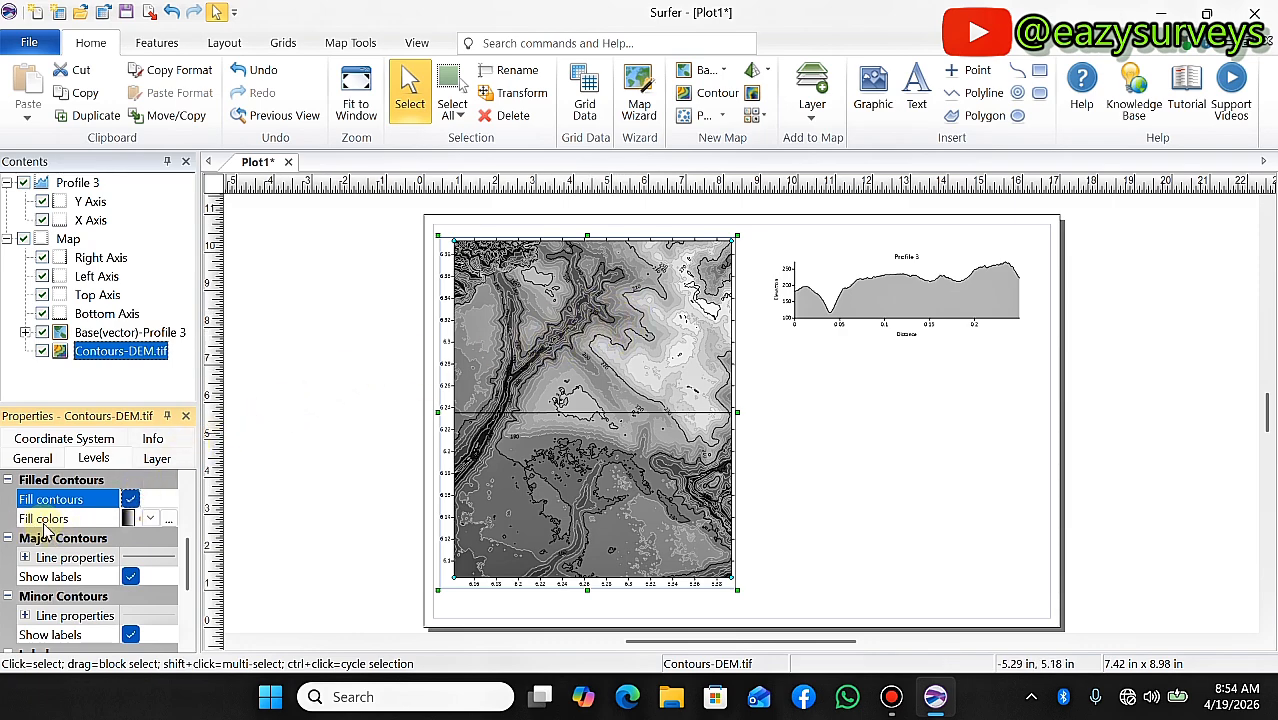
Set the contour layer's fill colors to the Rainbow colormap.
left_click(150, 520)
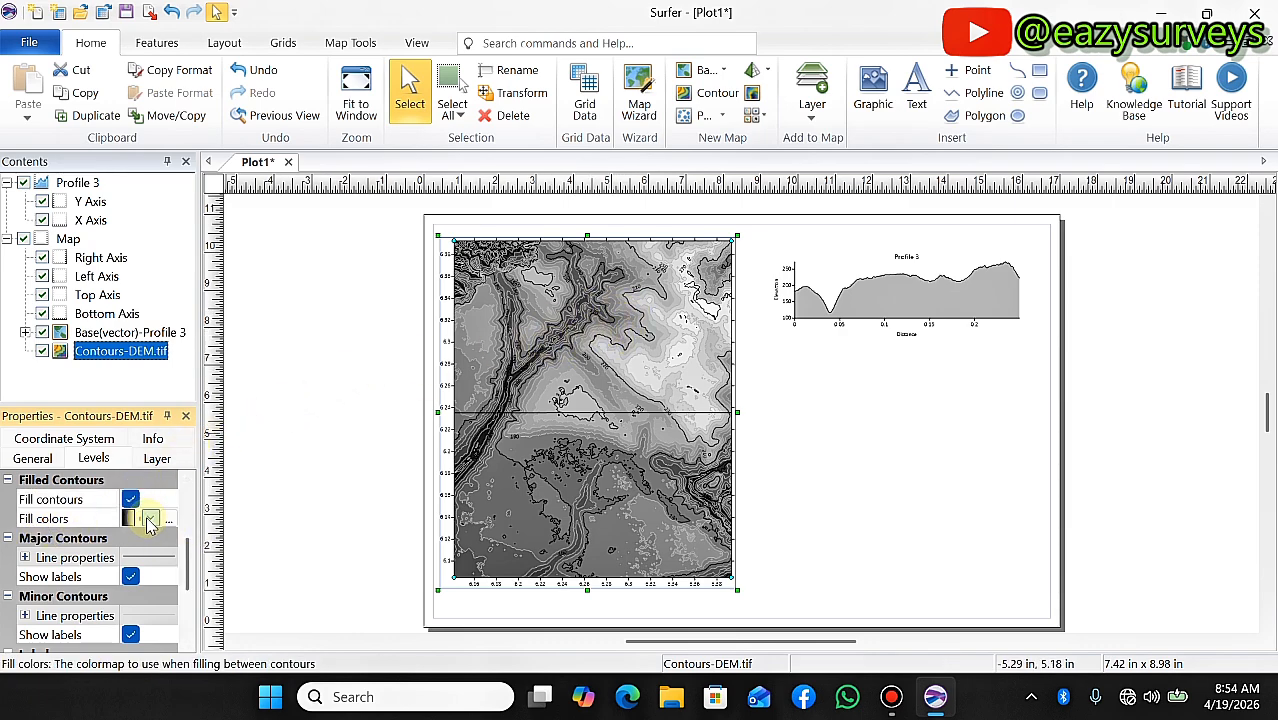
left_click(152, 520)
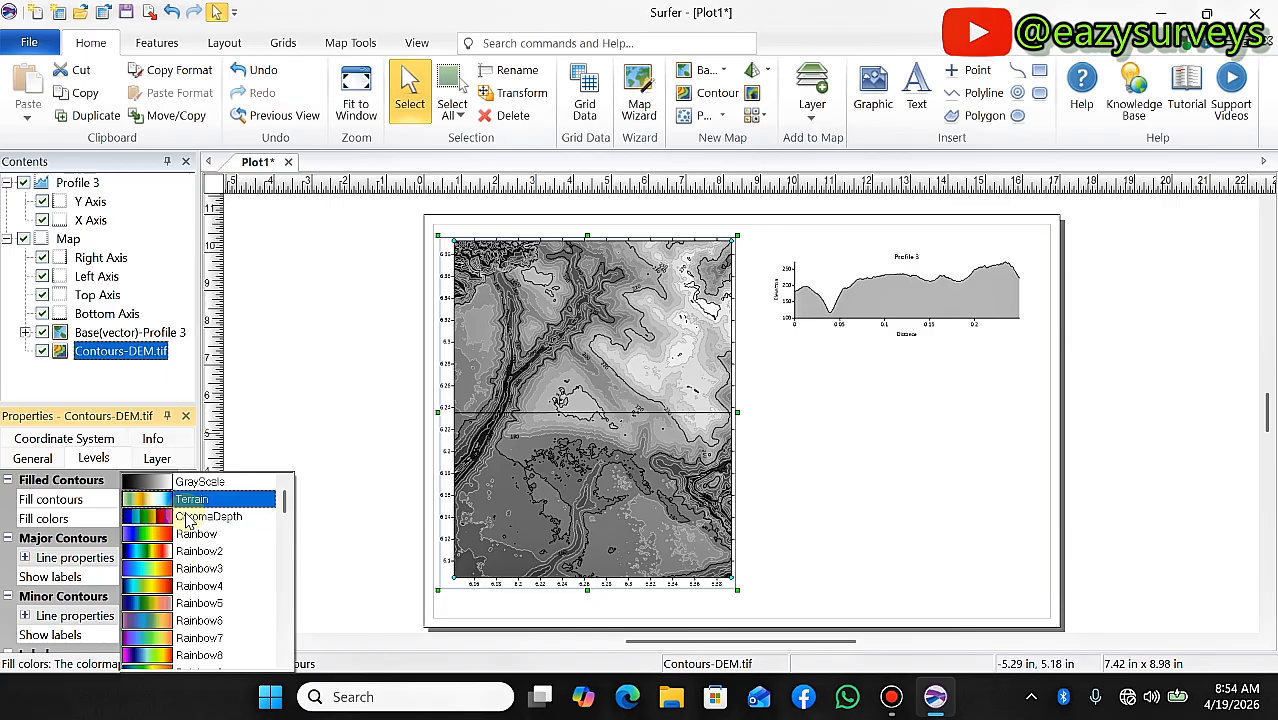
scroll(177, 583, "down", 3)
scroll(177, 568, "up", 3)
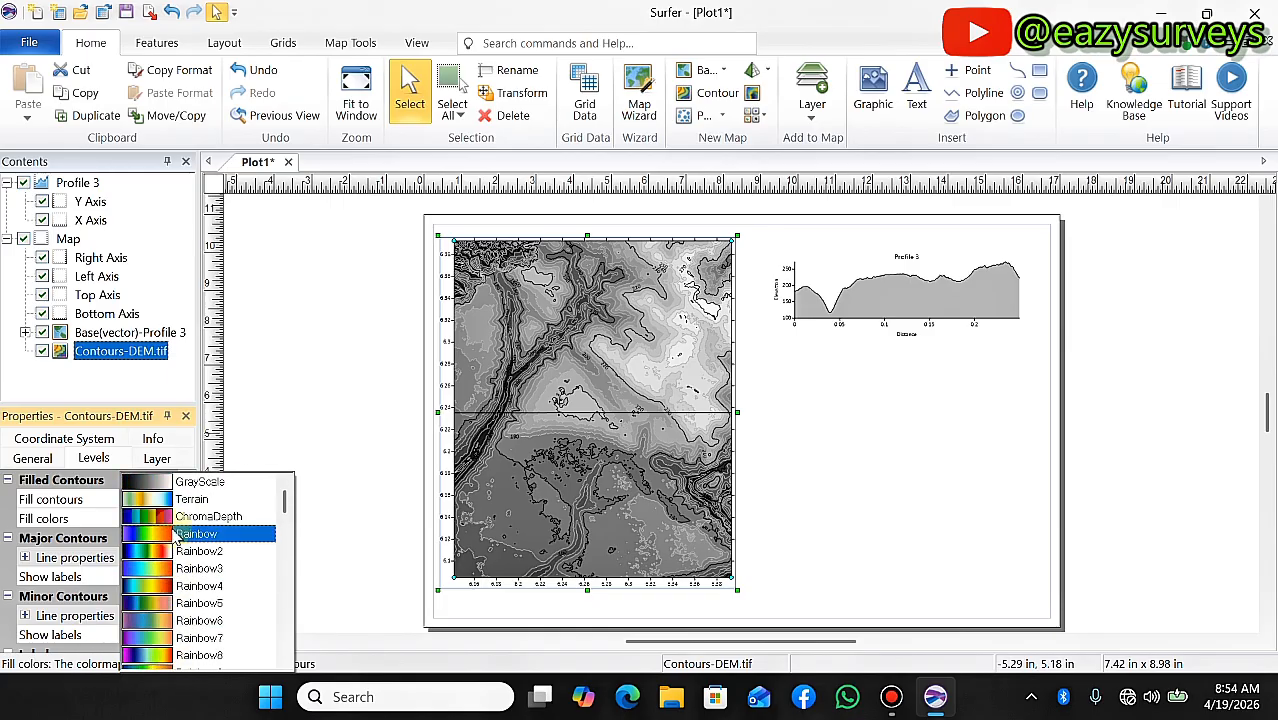
left_click(185, 537)
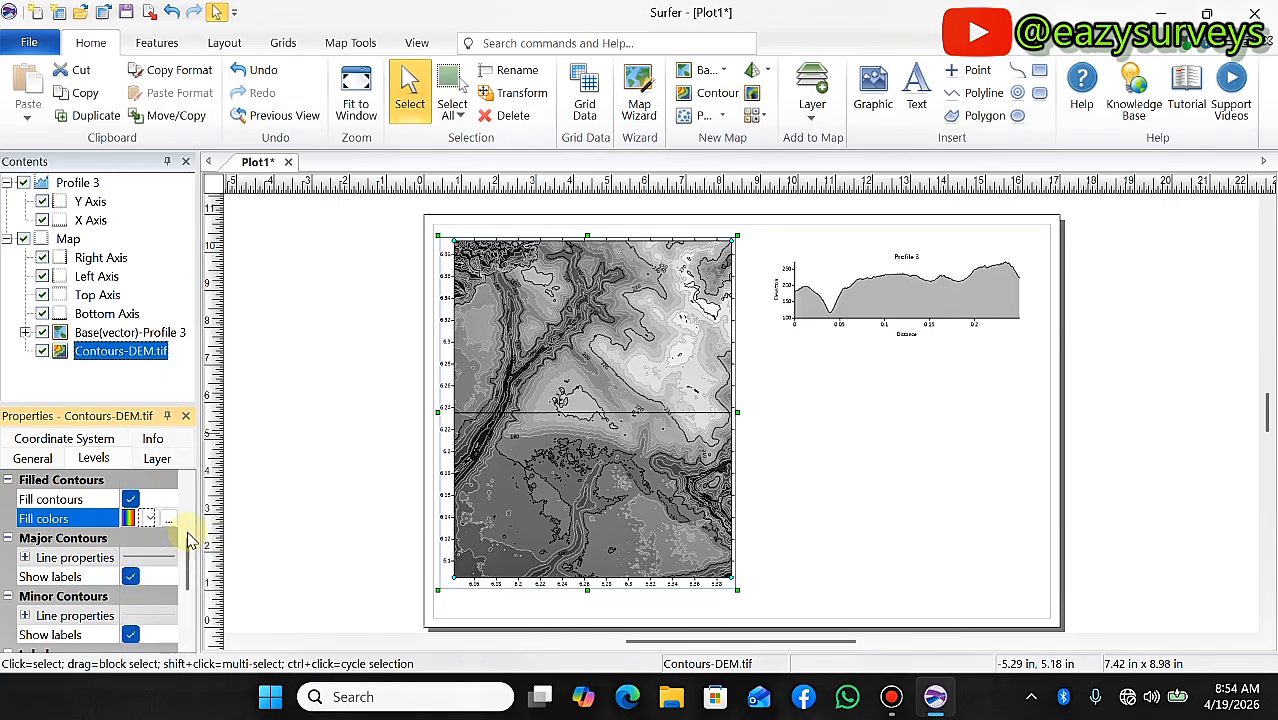
Select the profile's section polyline within its base layer and move it up the map to about 6.26N.
scroll(640, 420, "up", 3)
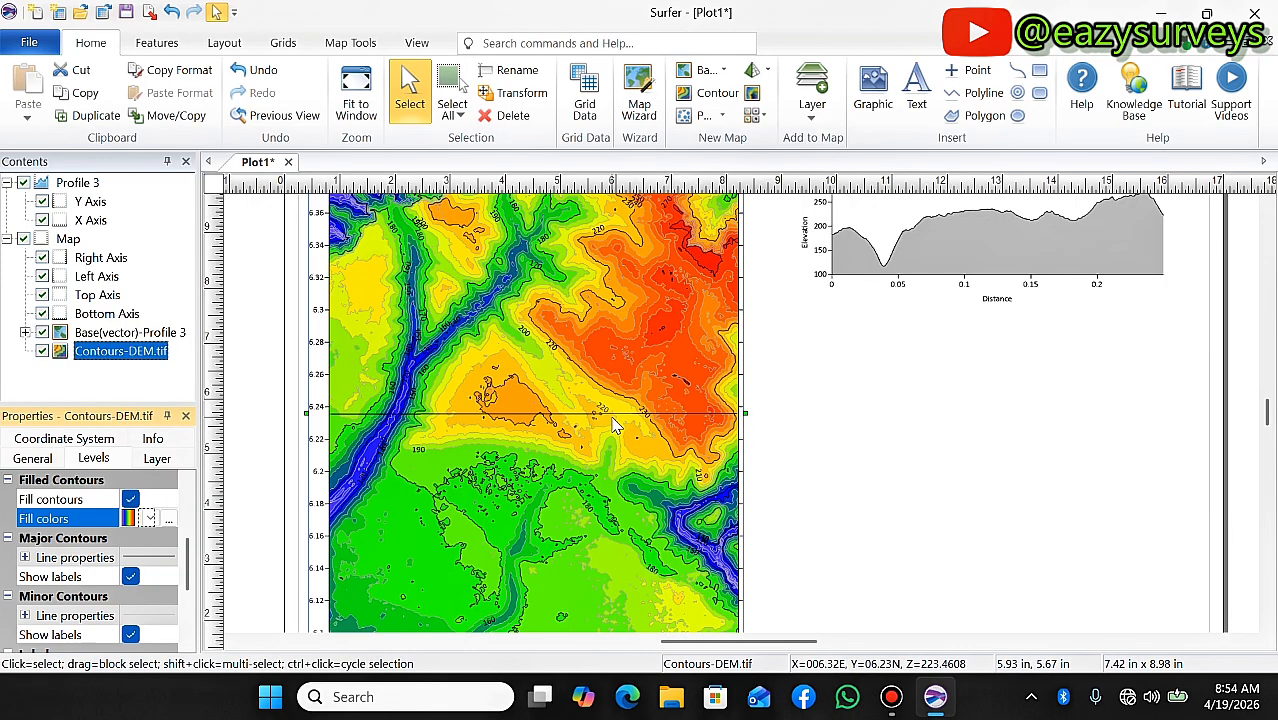
scroll(580, 420, "down", 1)
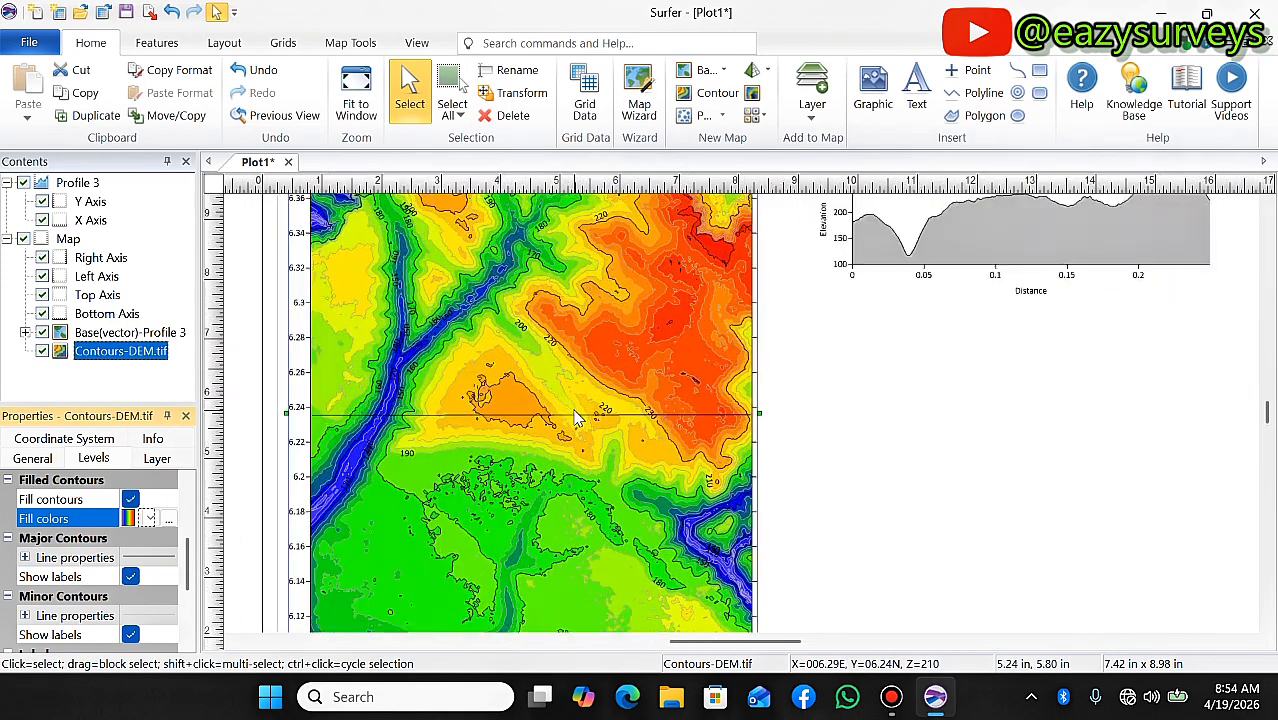
scroll(577, 420, "up", 1)
left_click(545, 419)
left_click(545, 419, "ctrl")
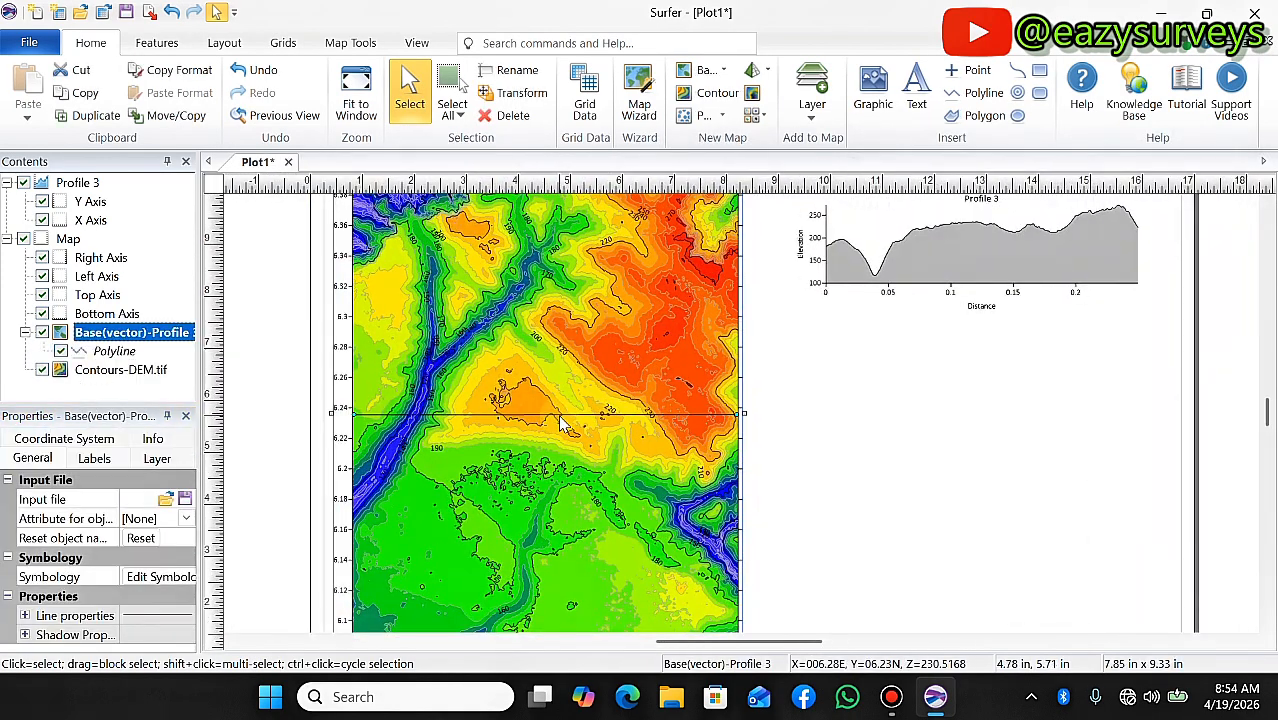
left_click(548, 418, "ctrl")
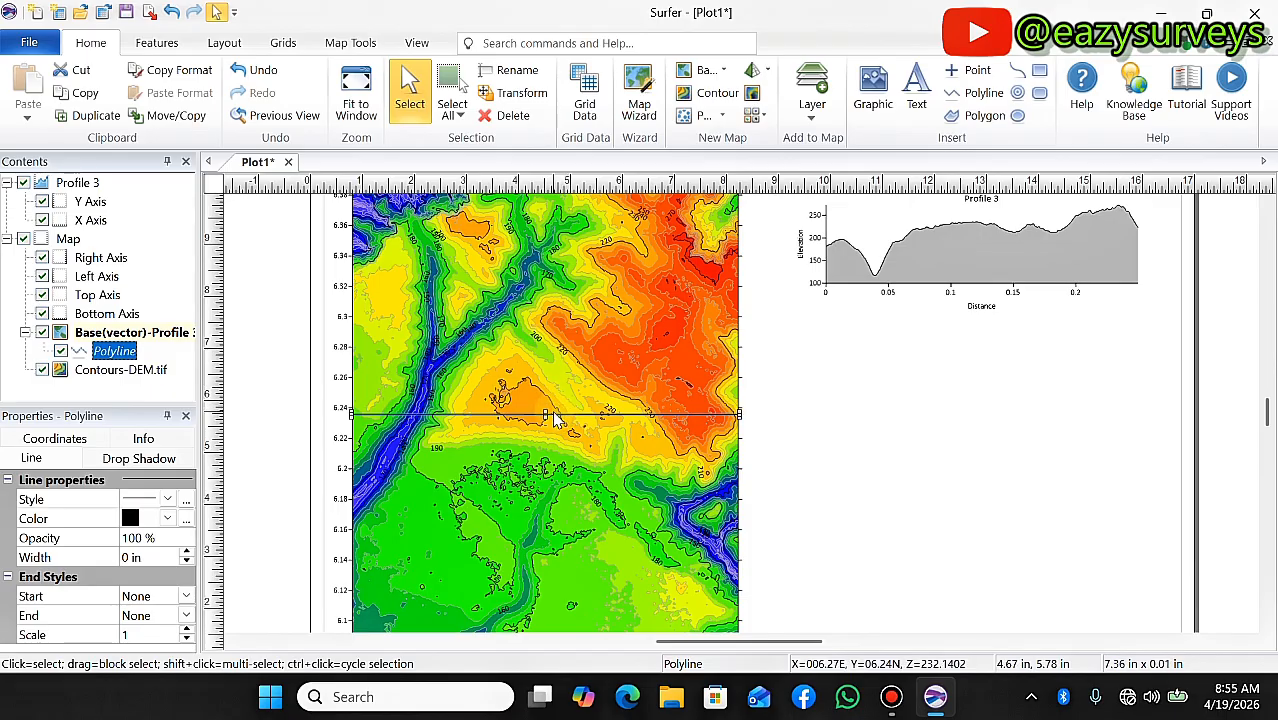
left_click_drag(551, 408, 551, 372)
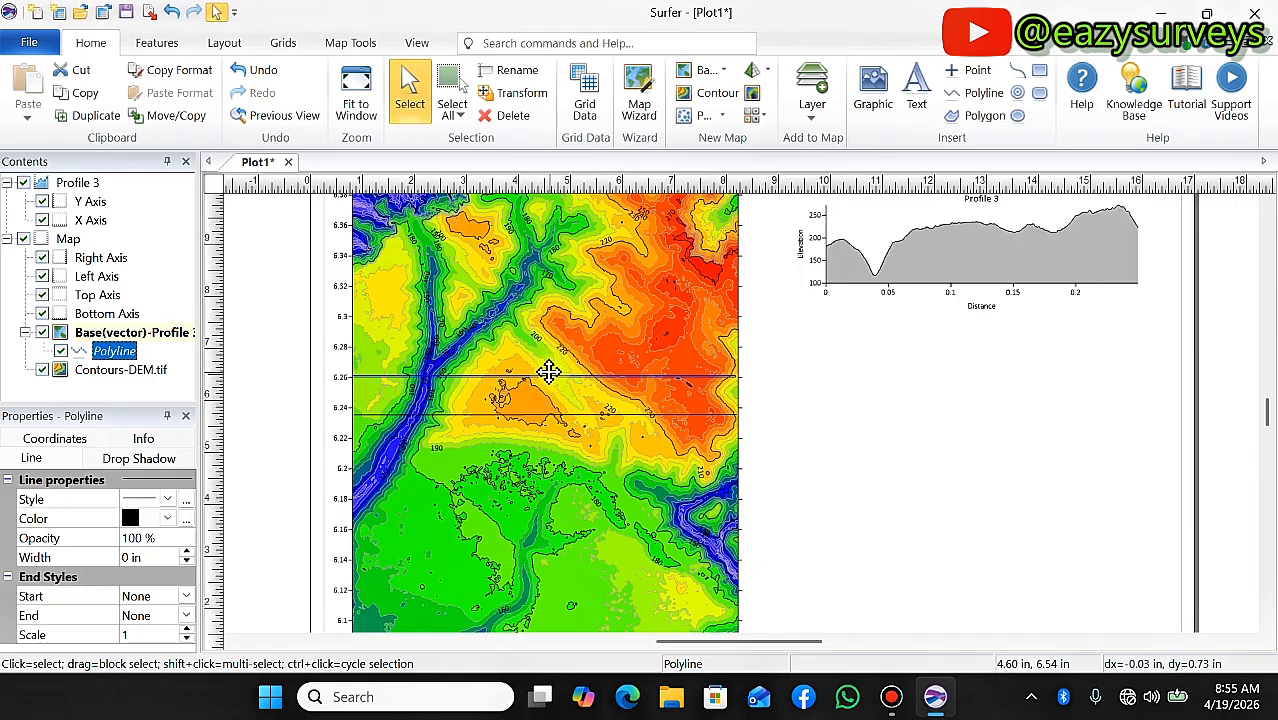
left_click_drag(553, 372, 550, 375)
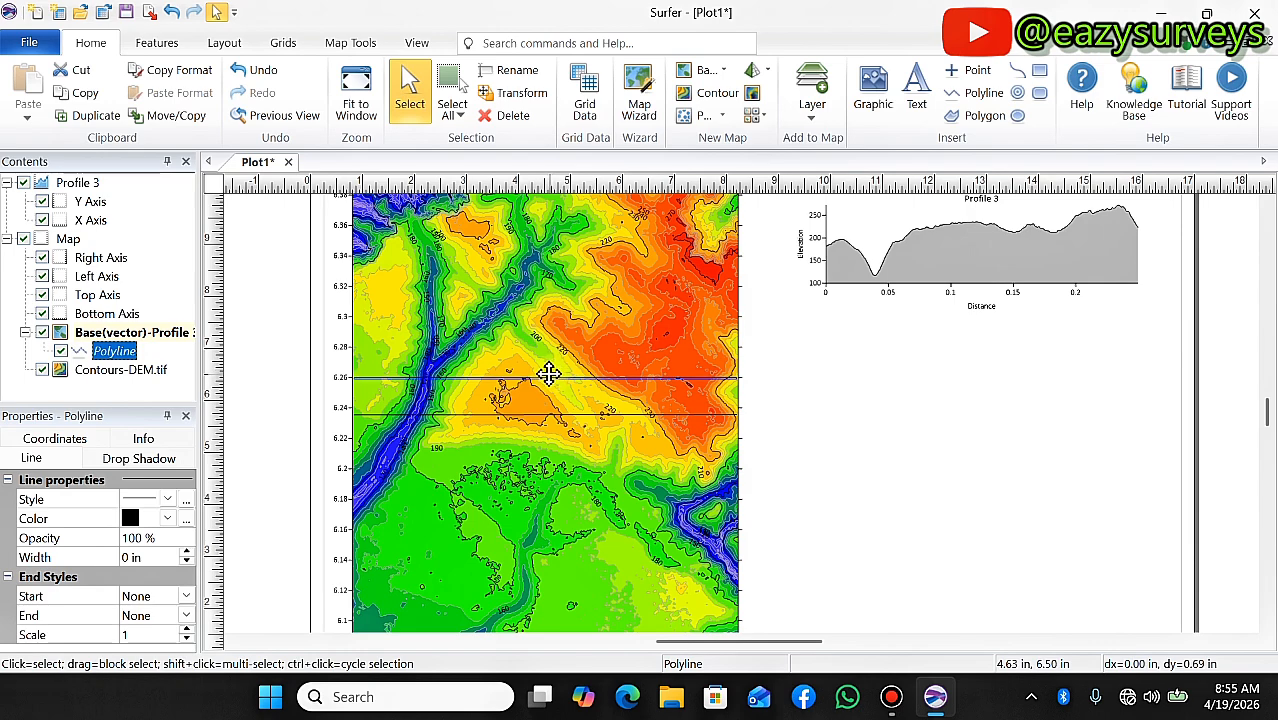
left_click_drag(549, 374, 549, 375)
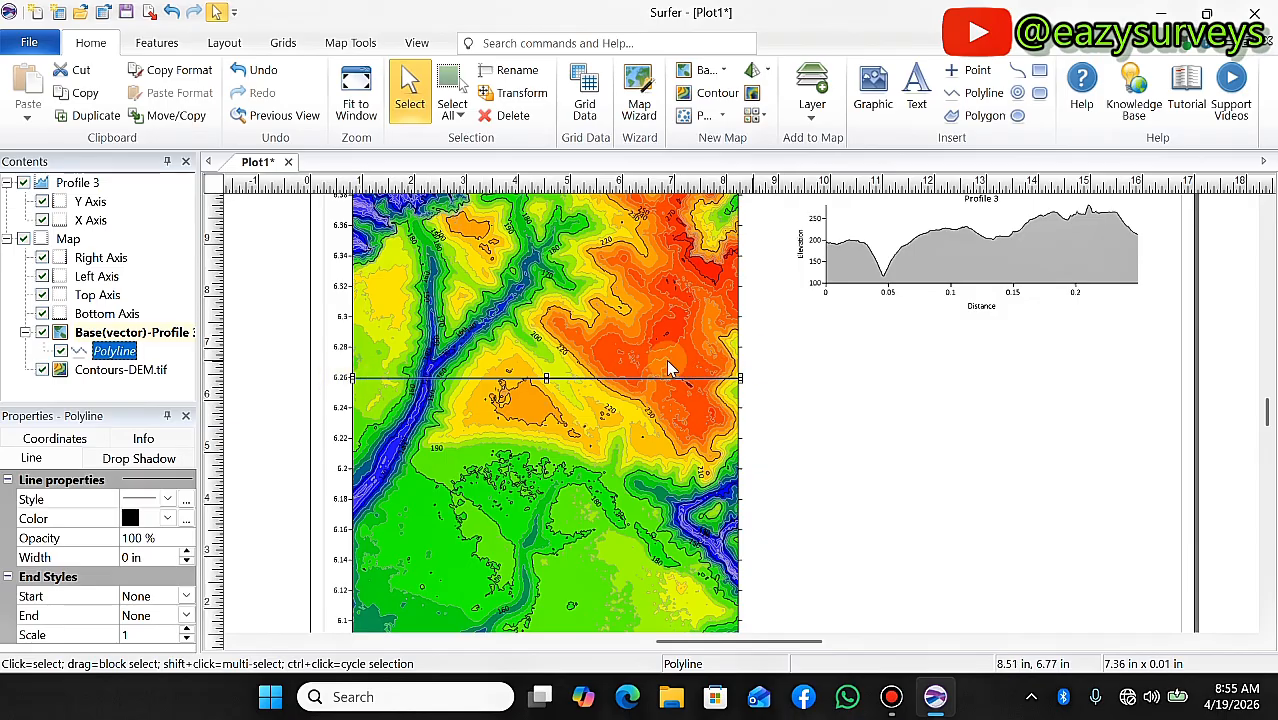
Move the section line further north to about 6.28N, across the junction of the two valleys.
scroll(560, 380, "down", 2)
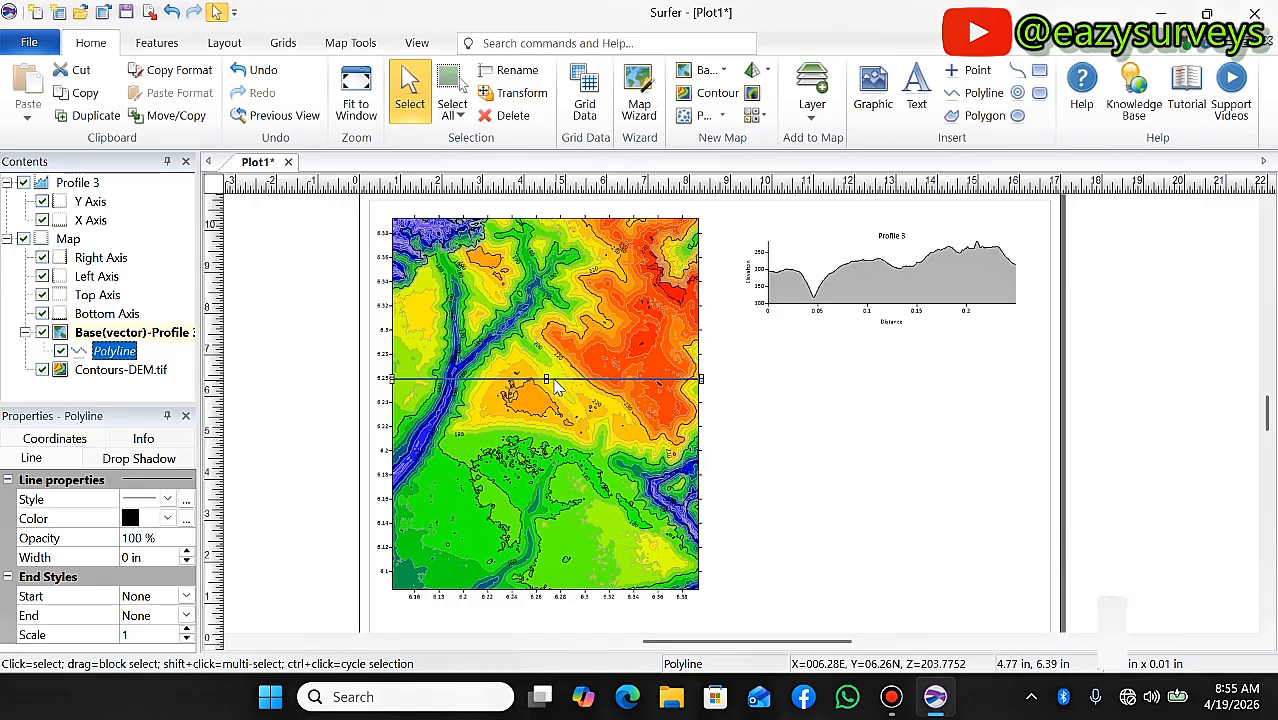
scroll(540, 388, "up", 2)
scroll(530, 368, "up", 1)
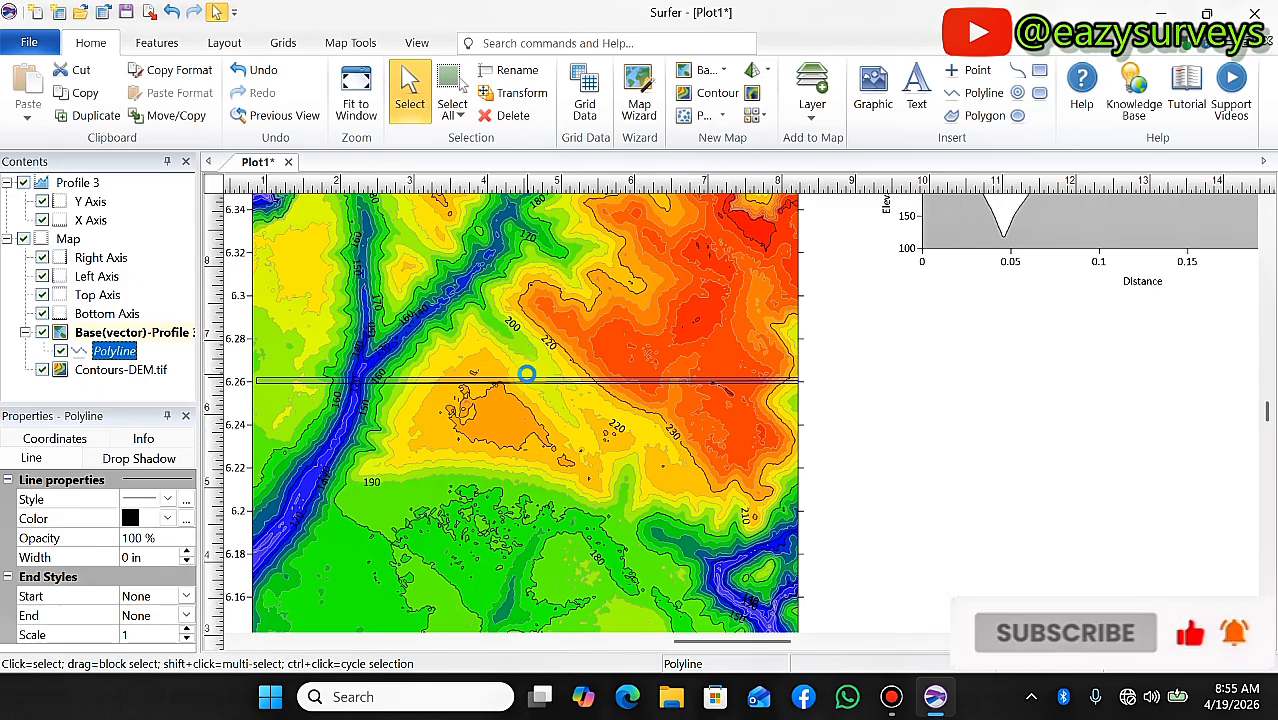
scroll(540, 382, "down", 1)
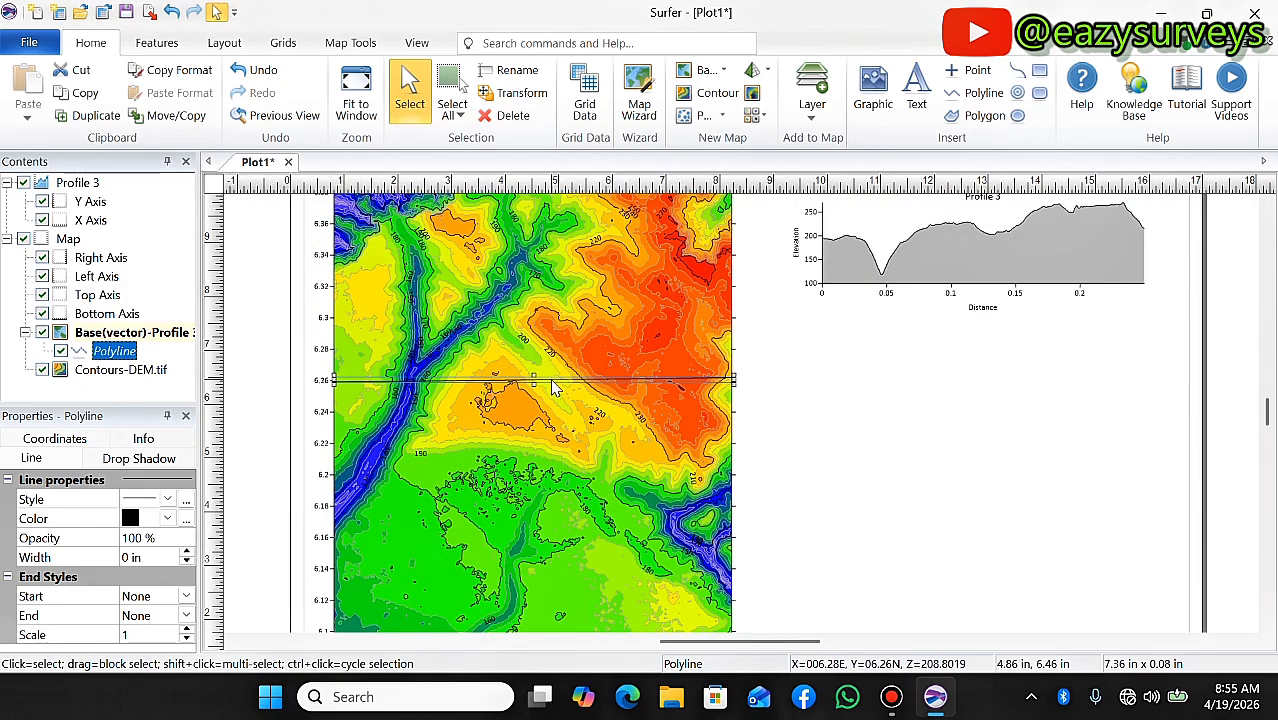
left_click_drag(553, 388, 545, 346)
Compare the section line with the profile graph, and move the line north to about 6.32N across both valley branches.
scroll(580, 348, "down", 1)
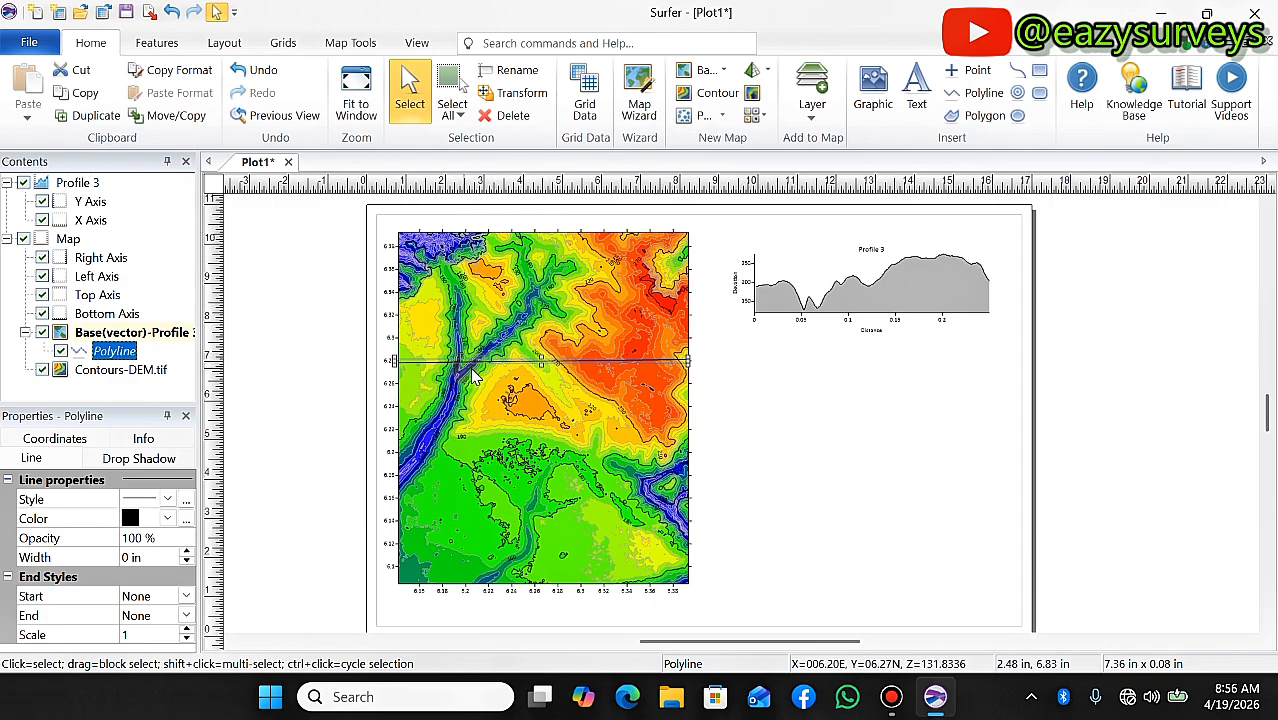
scroll(470, 373, "down", 1)
scroll(470, 373, "up", 1)
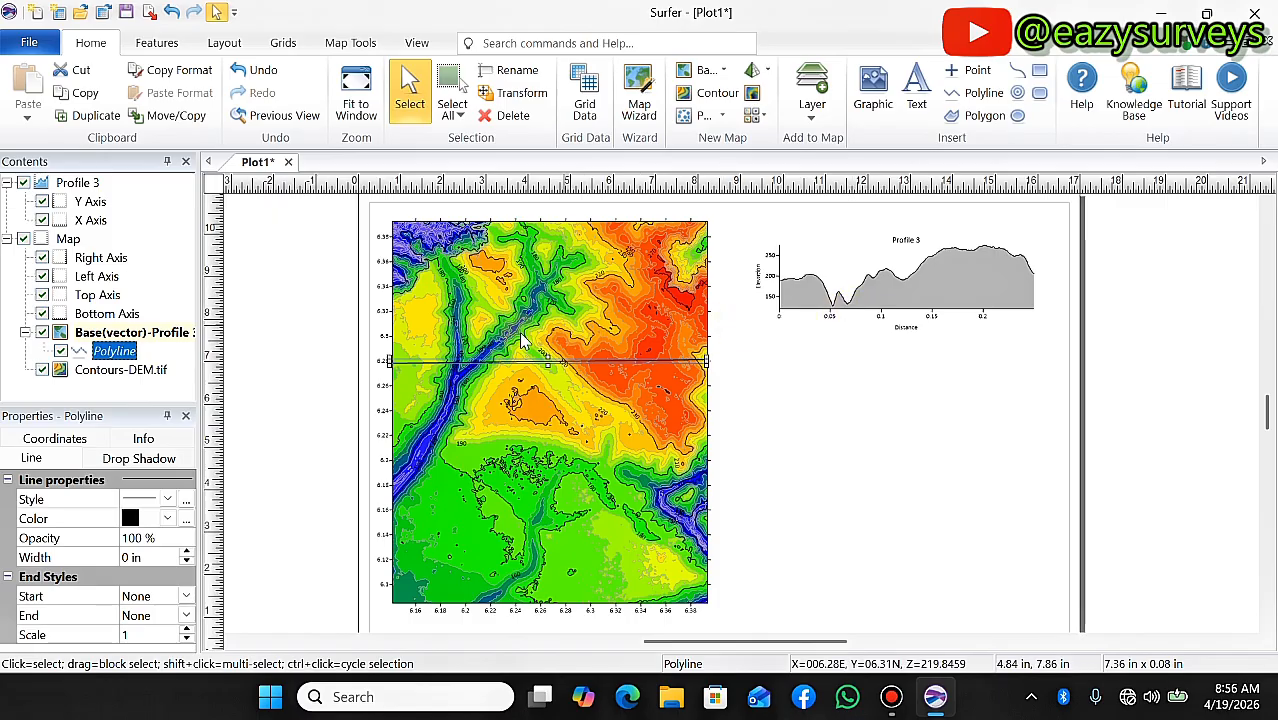
scroll(457, 368, "down", 1)
scroll(458, 367, "up", 2)
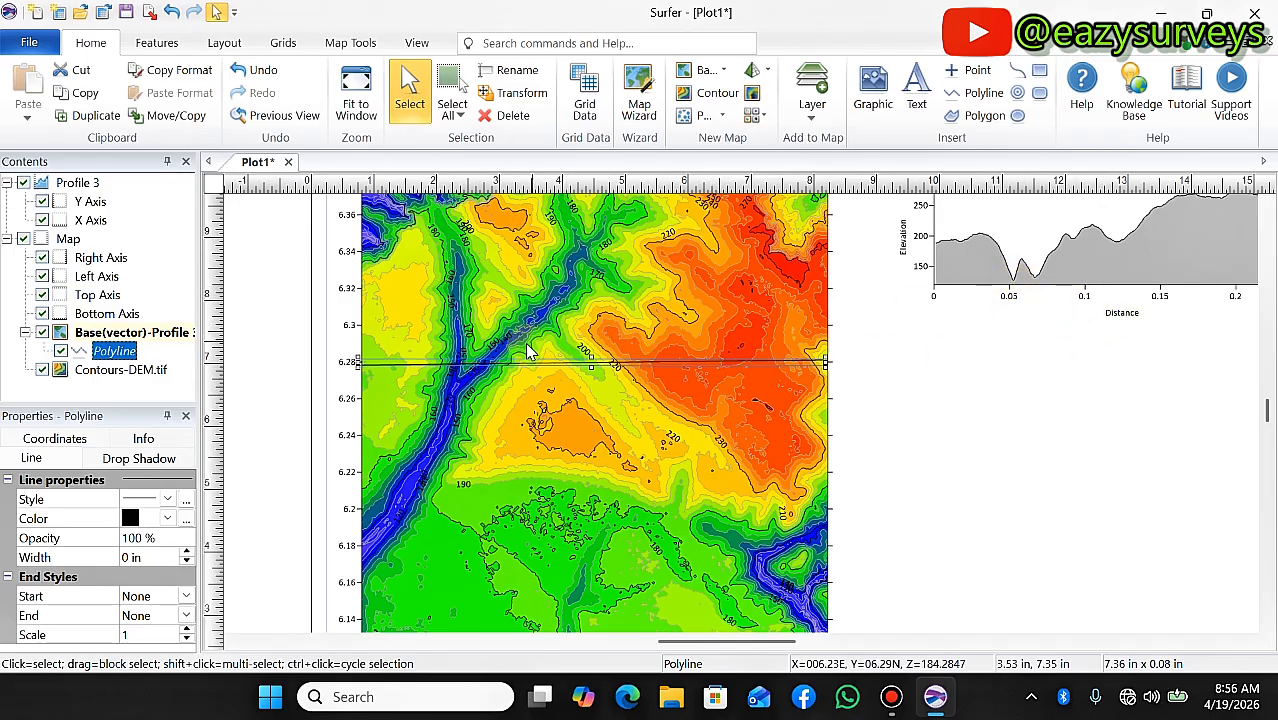
scroll(508, 326, "down", 1)
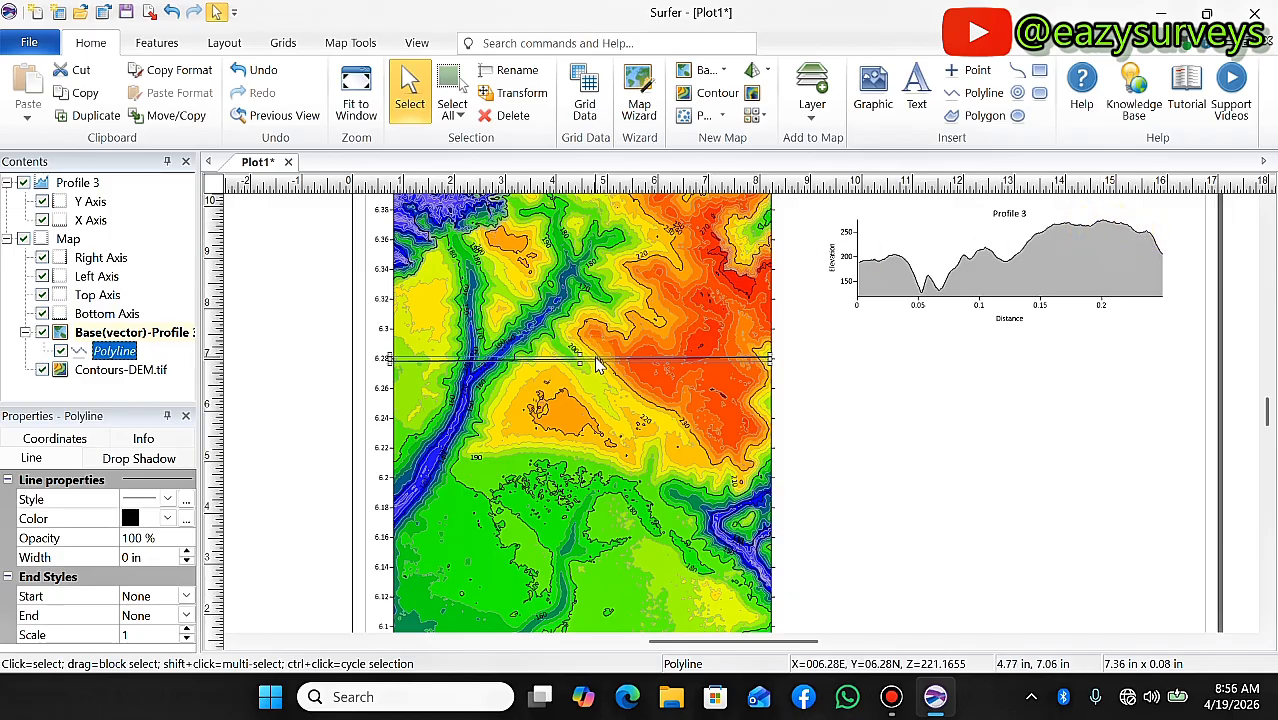
left_click_drag(597, 365, 595, 300)
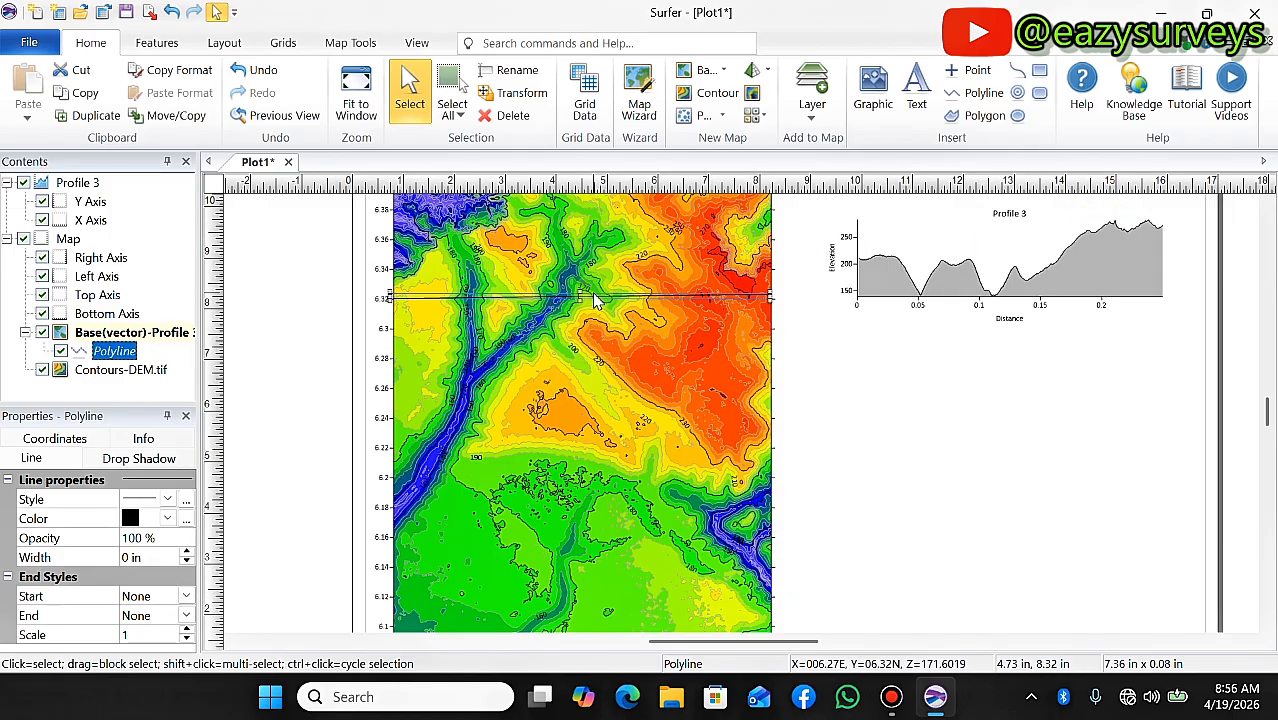
left_click(645, 305)
key("ctrl+z")
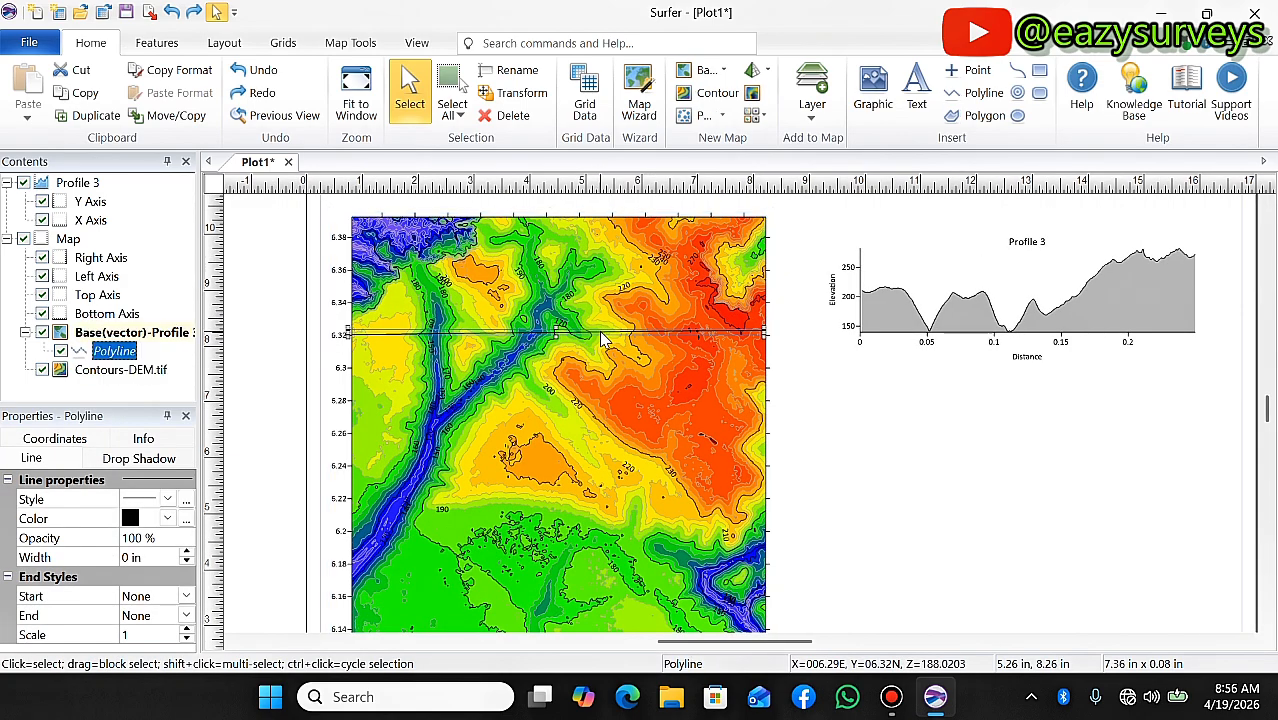
Move the section line up to about 6.36N and on to about 6.38N, near the map's northern edge.
left_click_drag(600, 330, 607, 266)
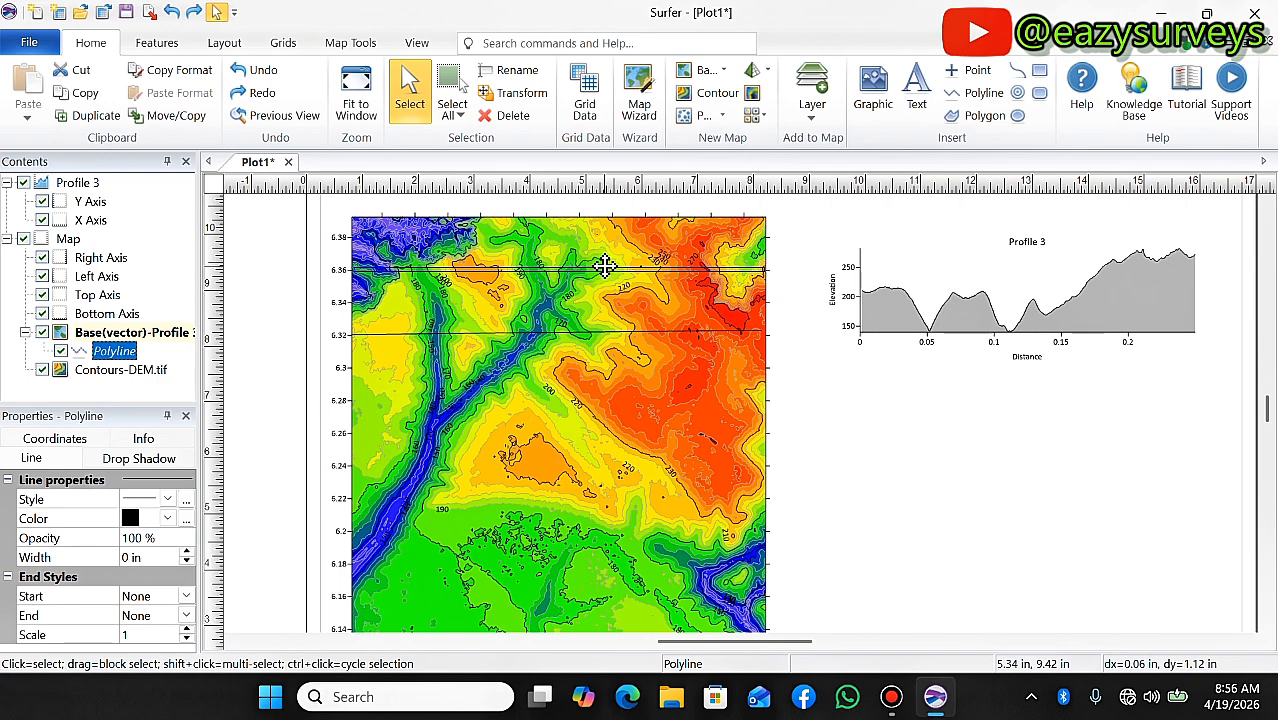
left_click_drag(605, 265, 607, 268)
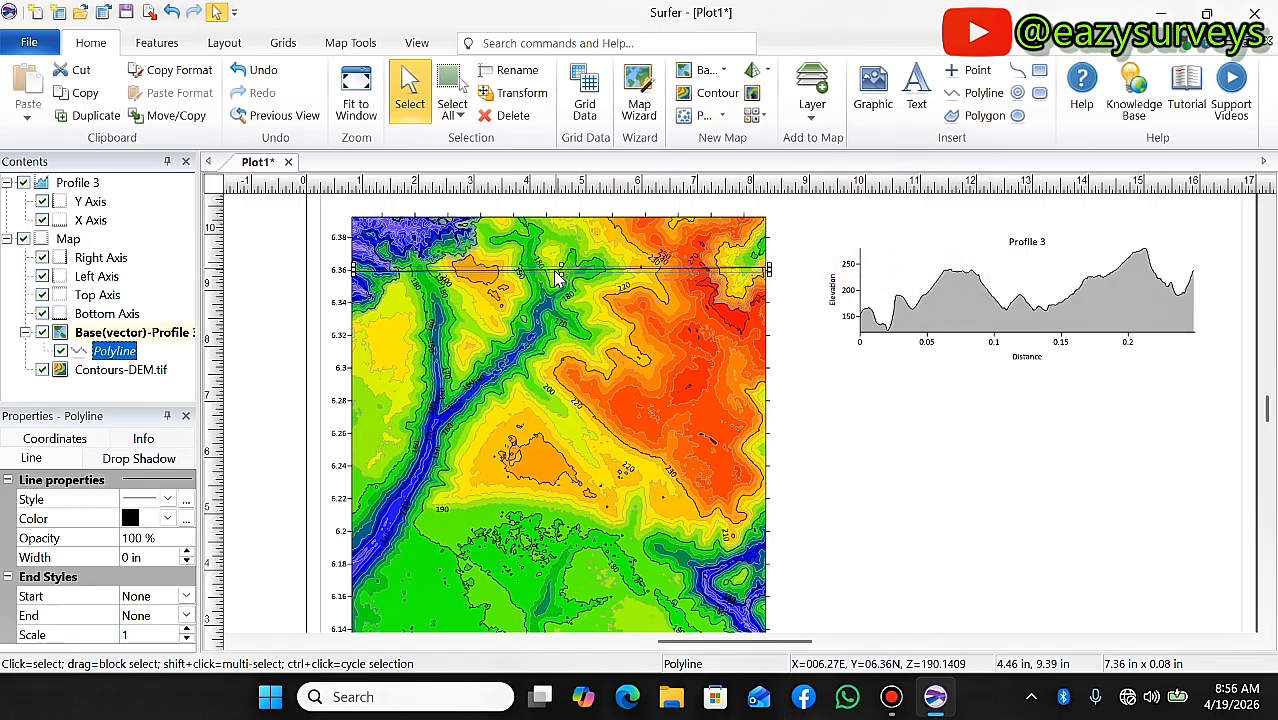
left_click_drag(557, 276, 545, 240)
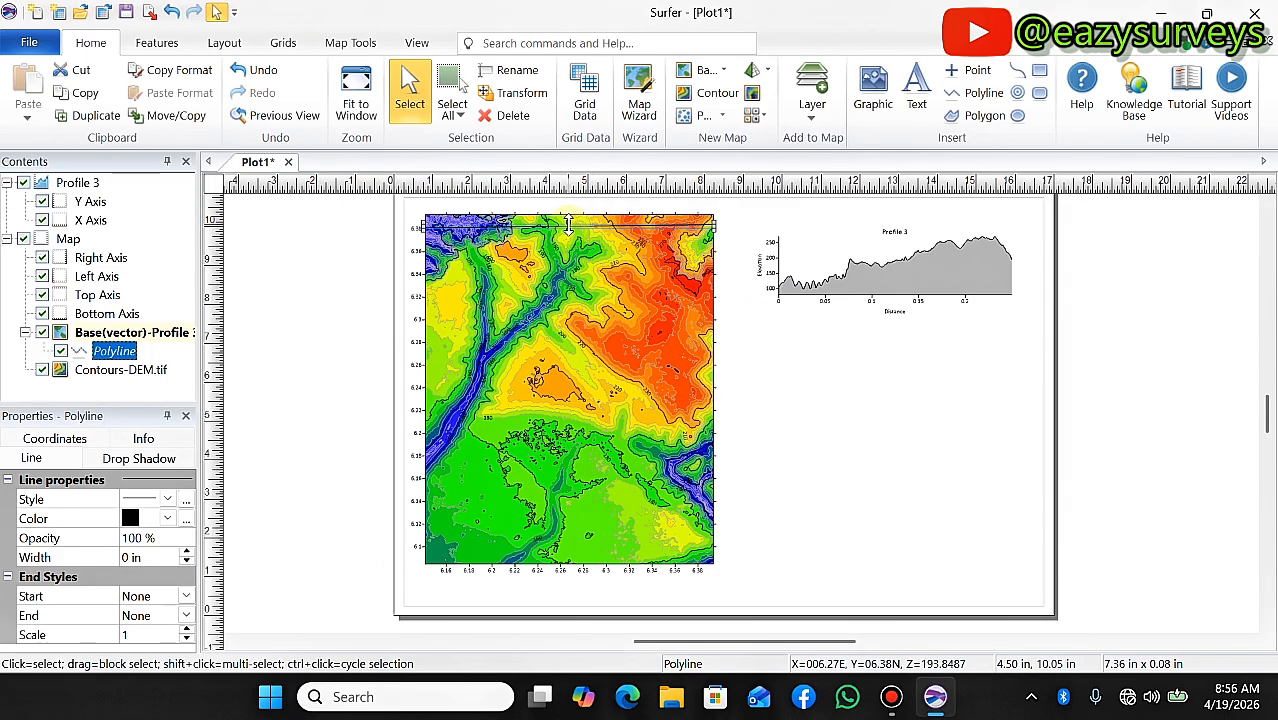
Move the section line down to about 6.12N in the southern part of the map and clear the selection.
left_click_drag(582, 231, 581, 502)
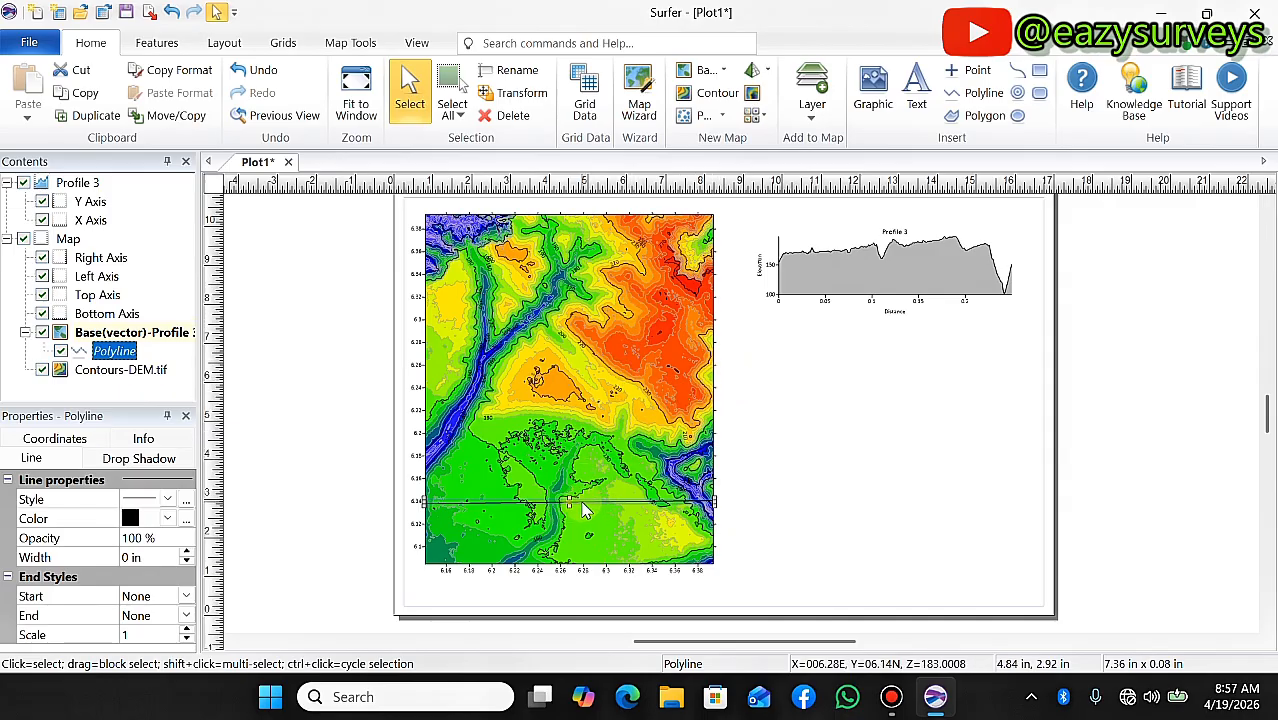
left_click_drag(585, 510, 581, 527)
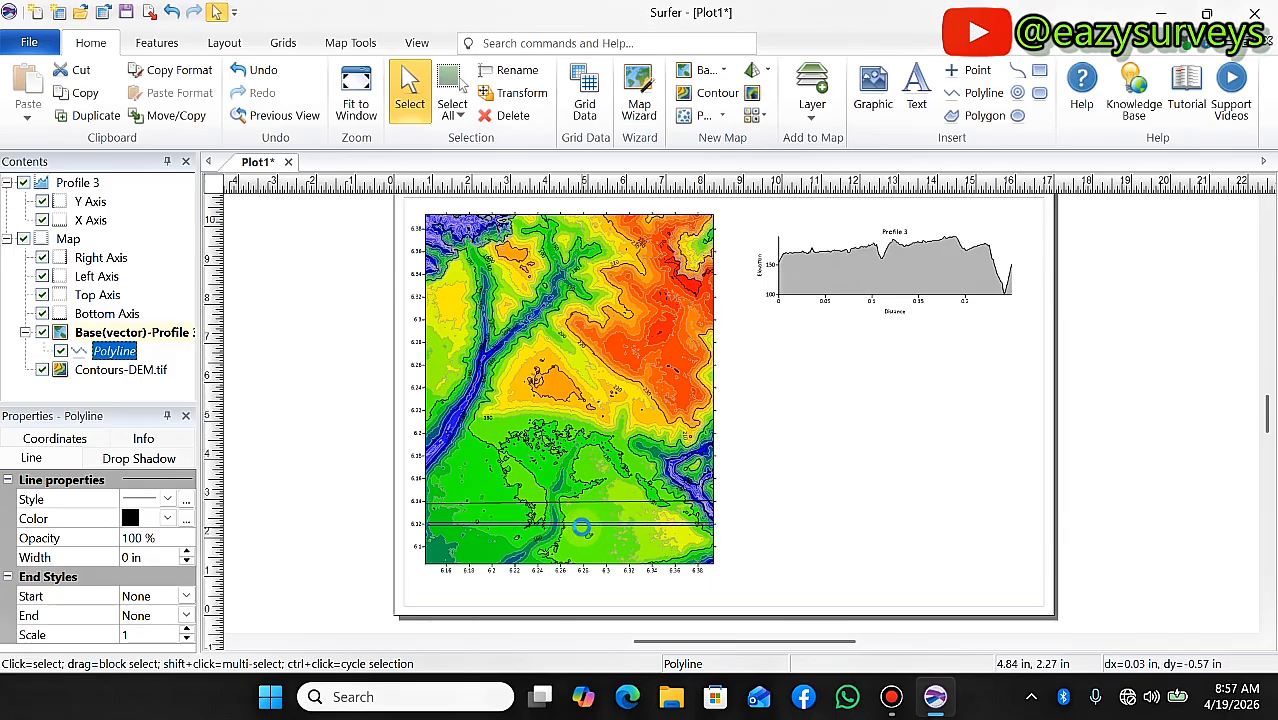
left_click(786, 441)
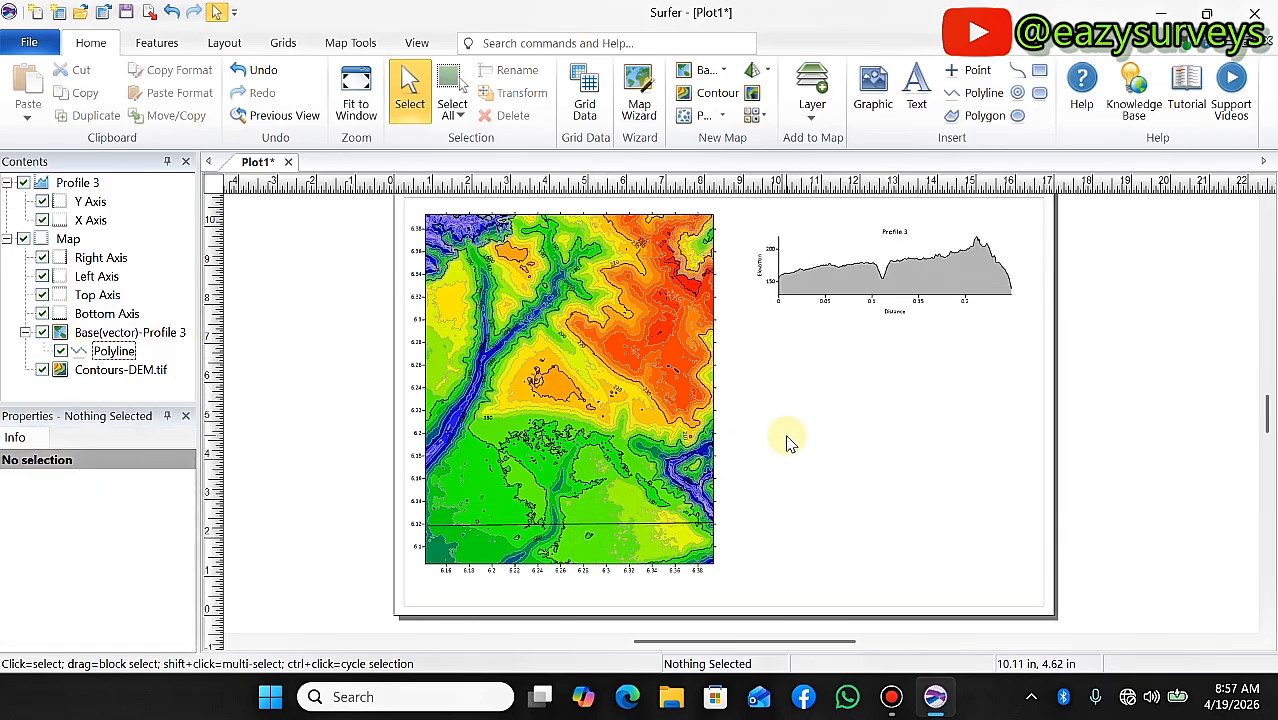
Add a second profile to the contour map along a nearly horizontal line from about 6.14E, 6.22N to 6.39E, 6.22N.
left_click(545, 291)
right_click(545, 291)
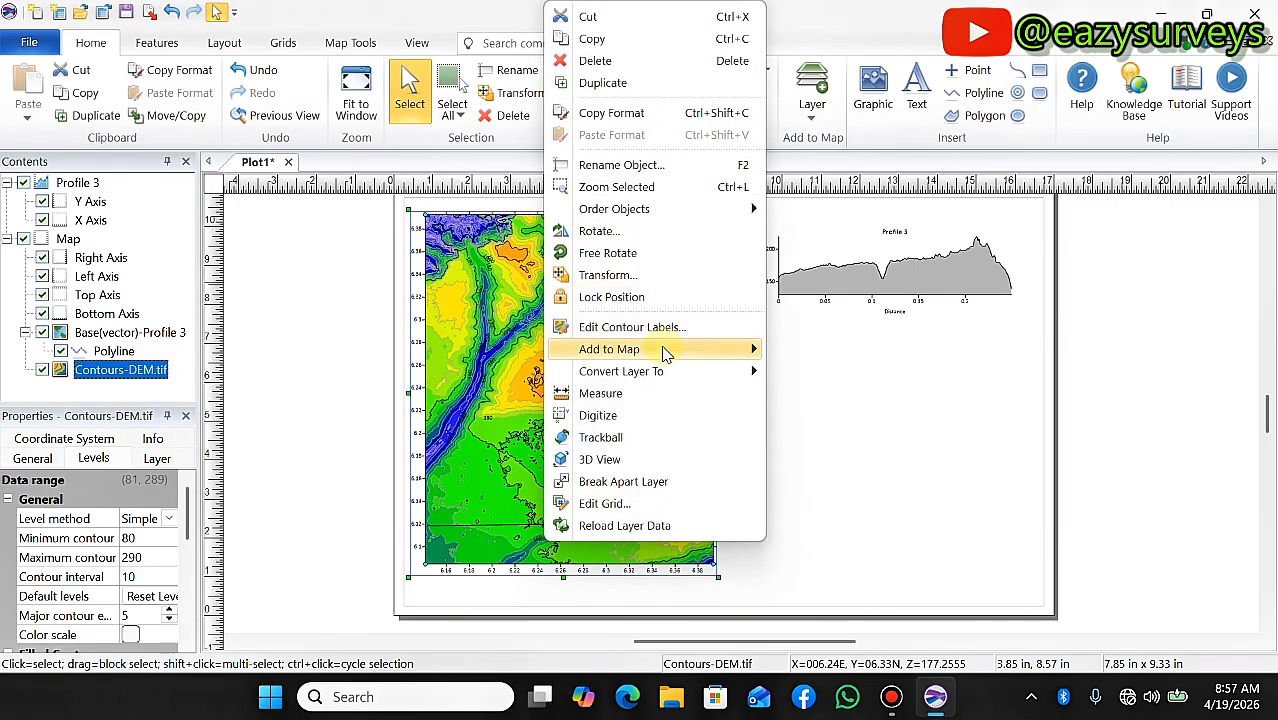
mouse_move(703, 350)
left_click(817, 605)
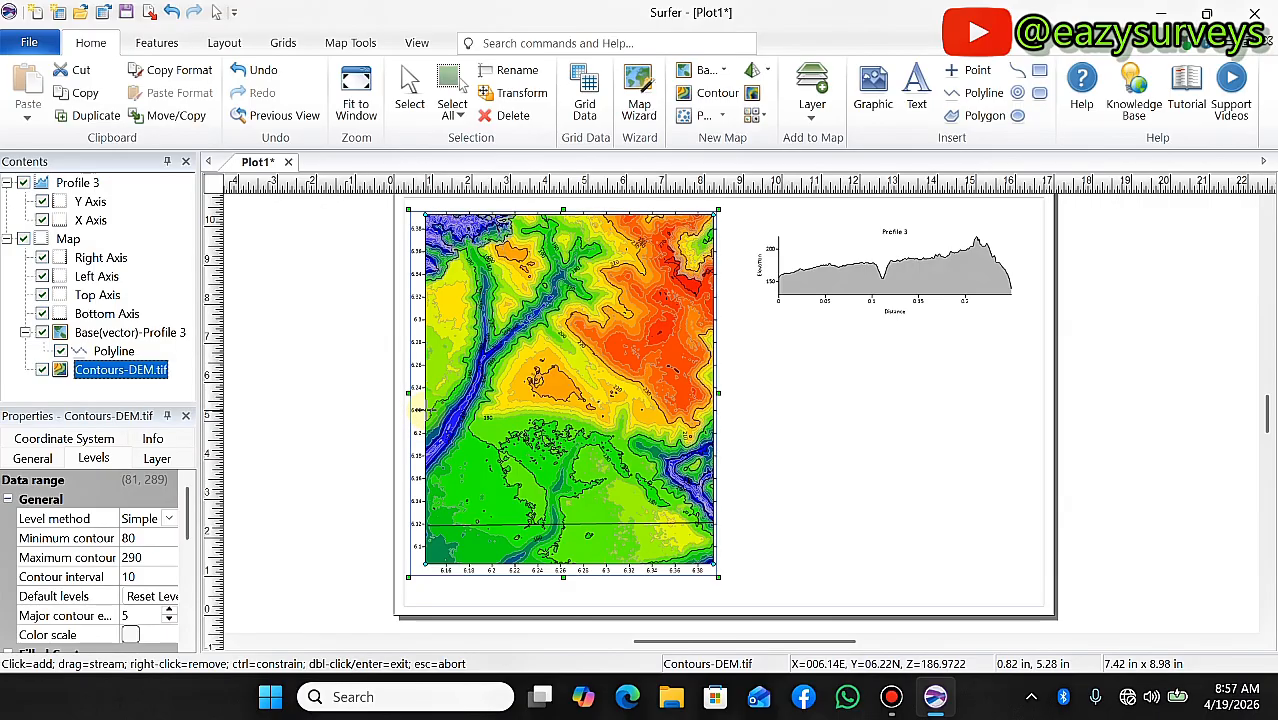
left_click(415, 409)
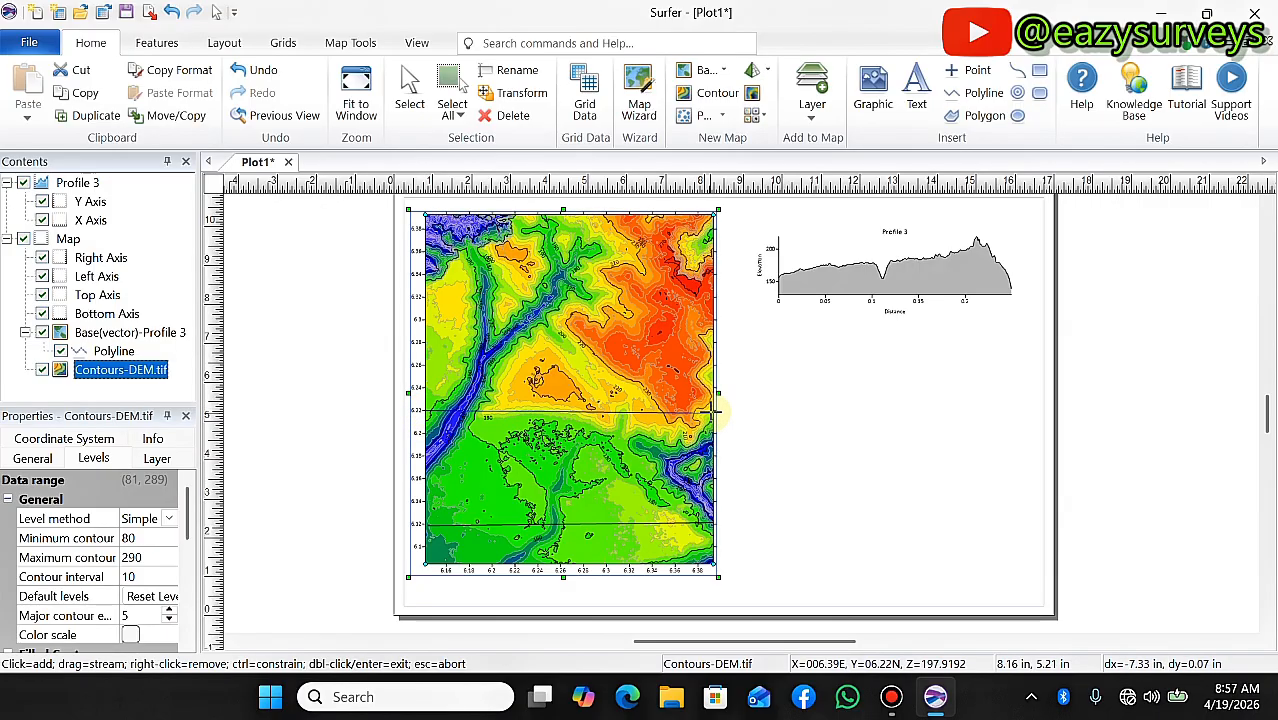
left_click(717, 413)
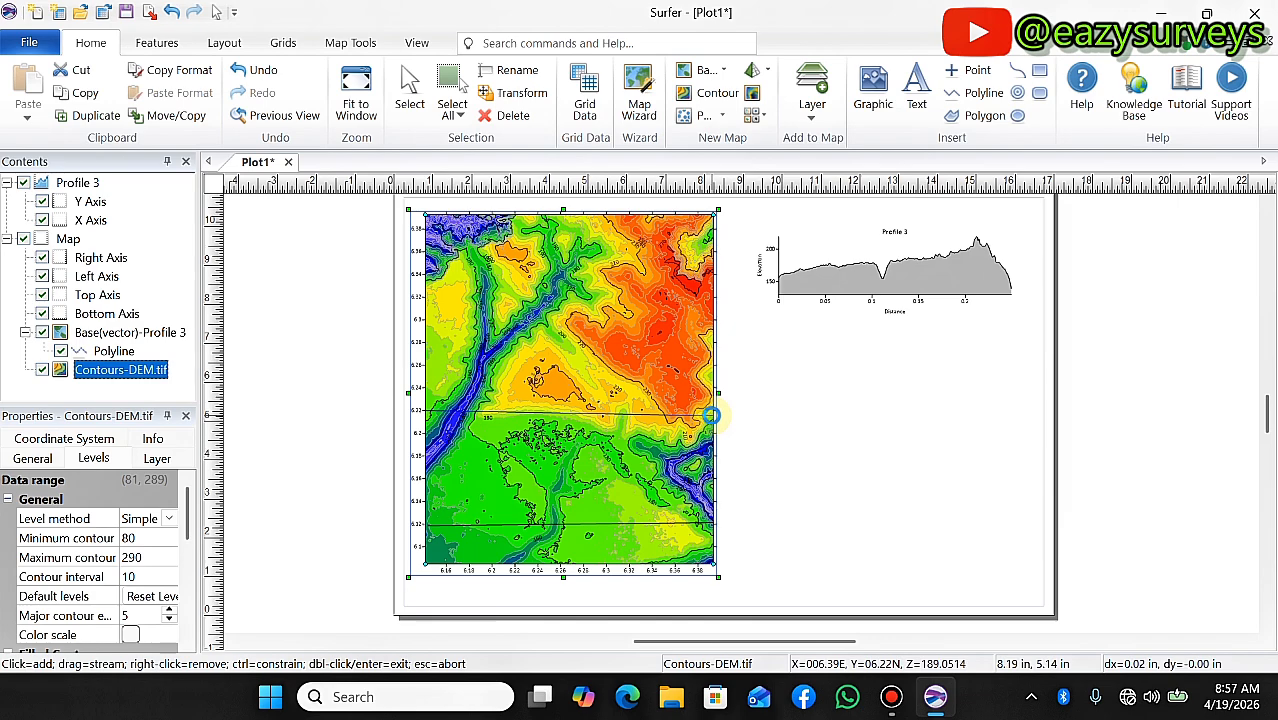
double_click(710, 415)
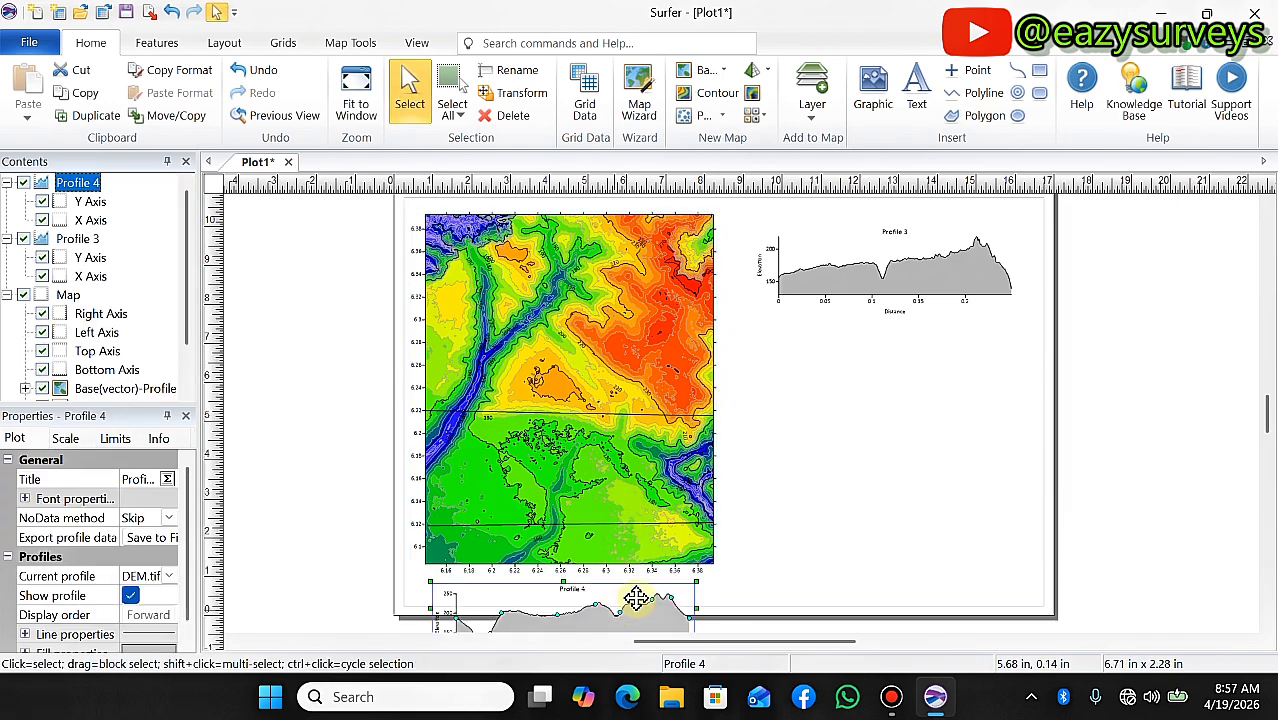
Place the Profile 4 graph below Profile 3, and add a nearly horizontal profile from about 6.14E to 6.39E near 6.325N, adjusting the map limits.
left_click_drag(636, 598, 960, 361)
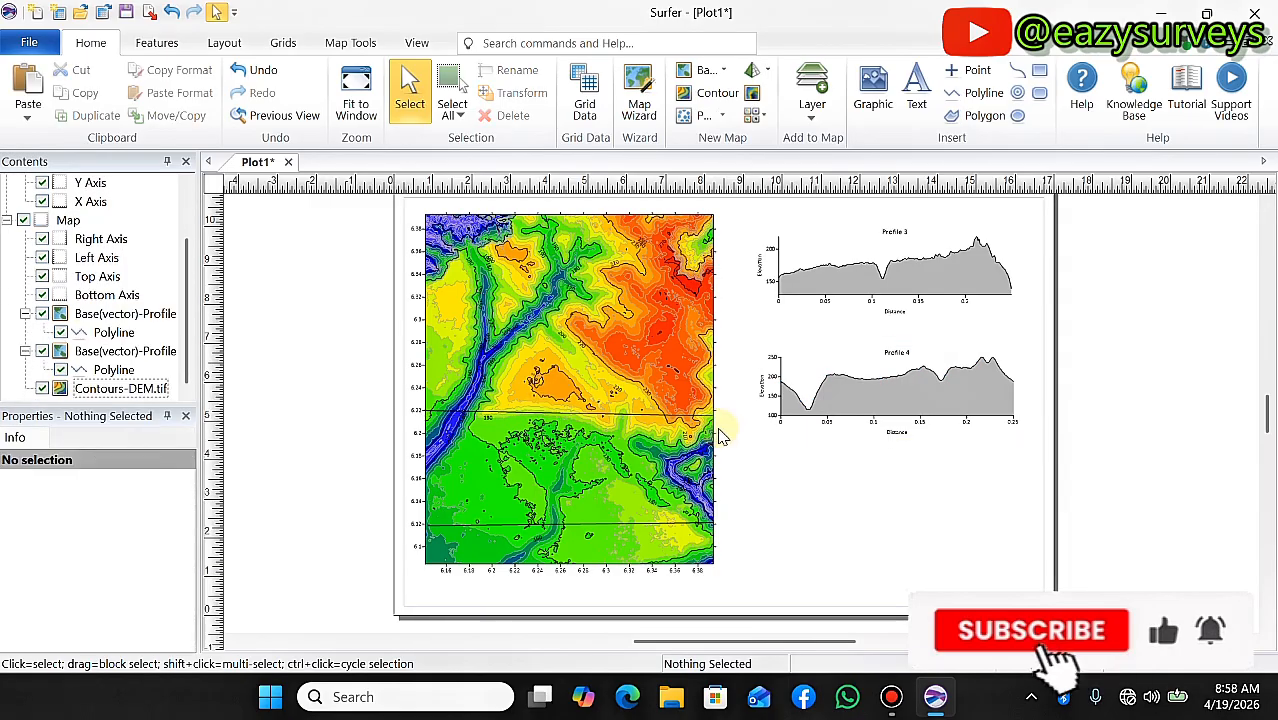
left_click(612, 310)
right_click(580, 298)
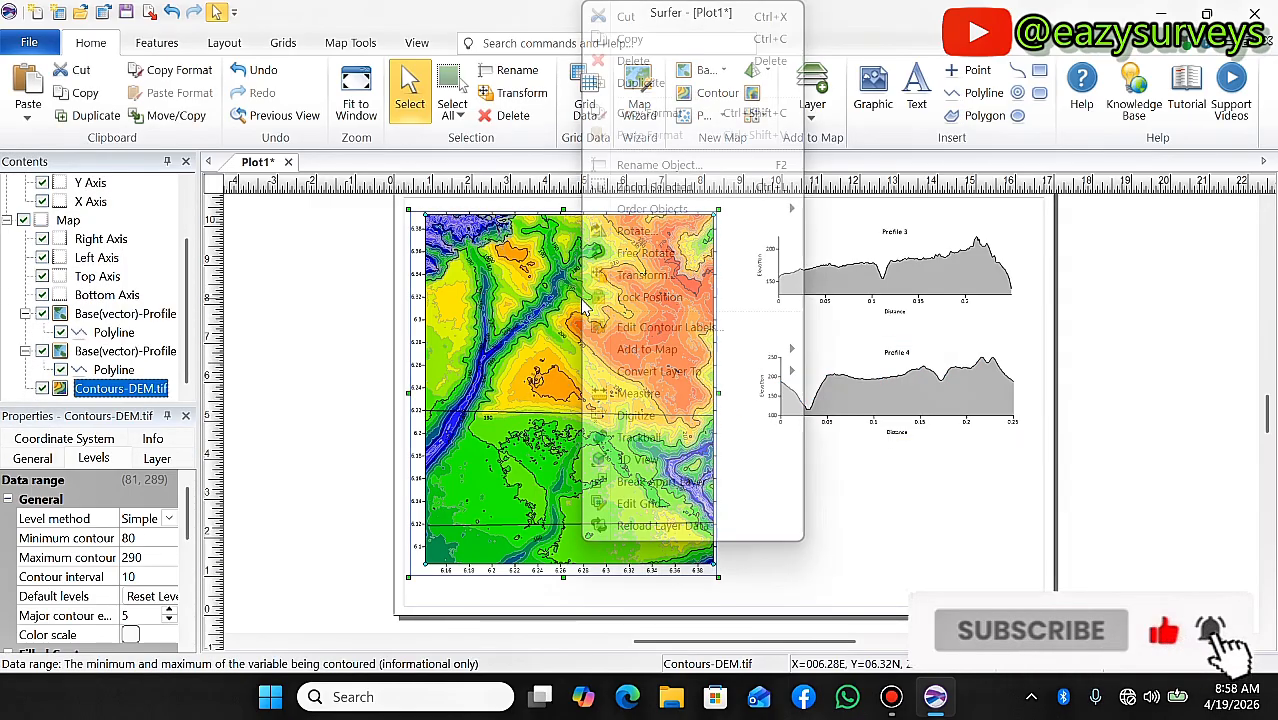
mouse_move(700, 349)
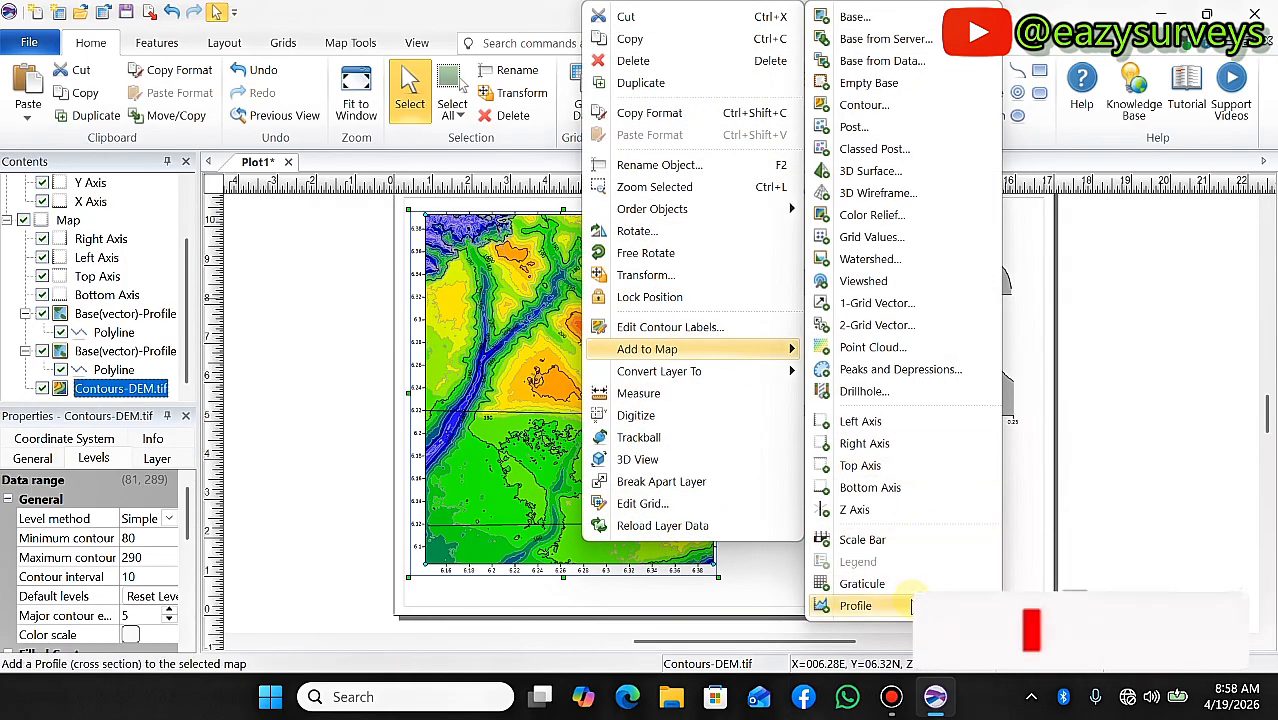
left_click(935, 603)
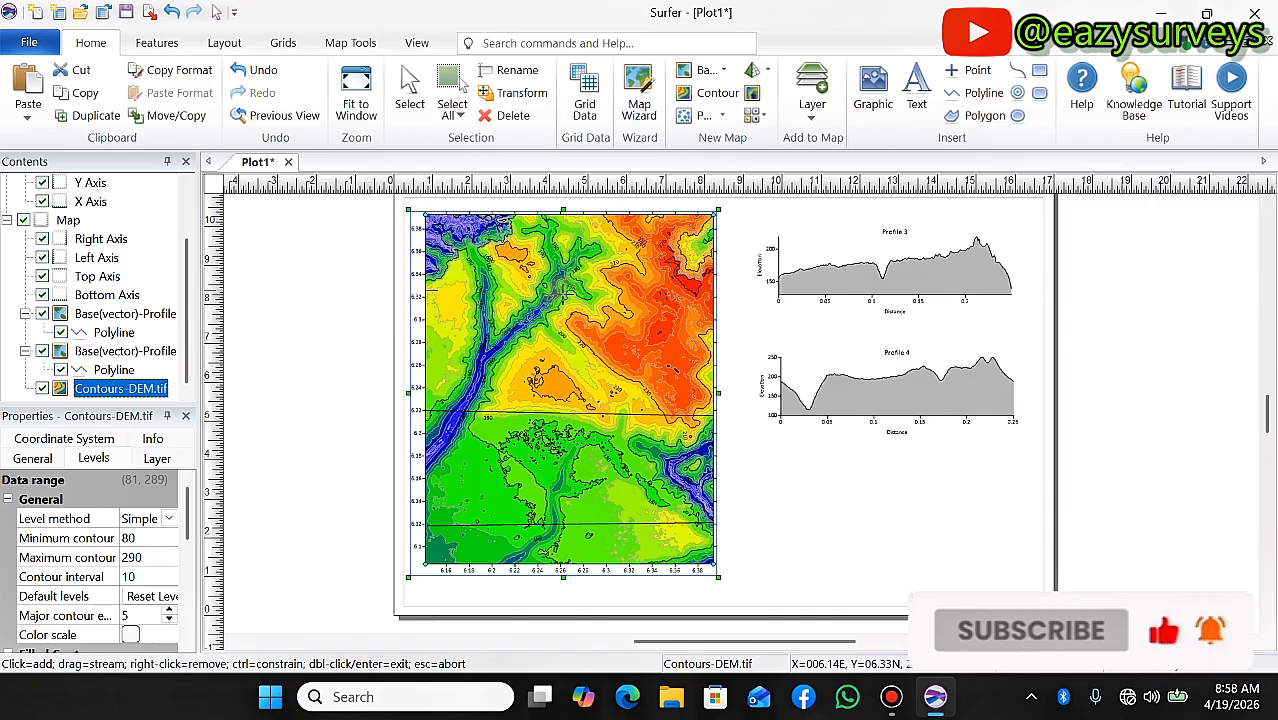
left_click(424, 293)
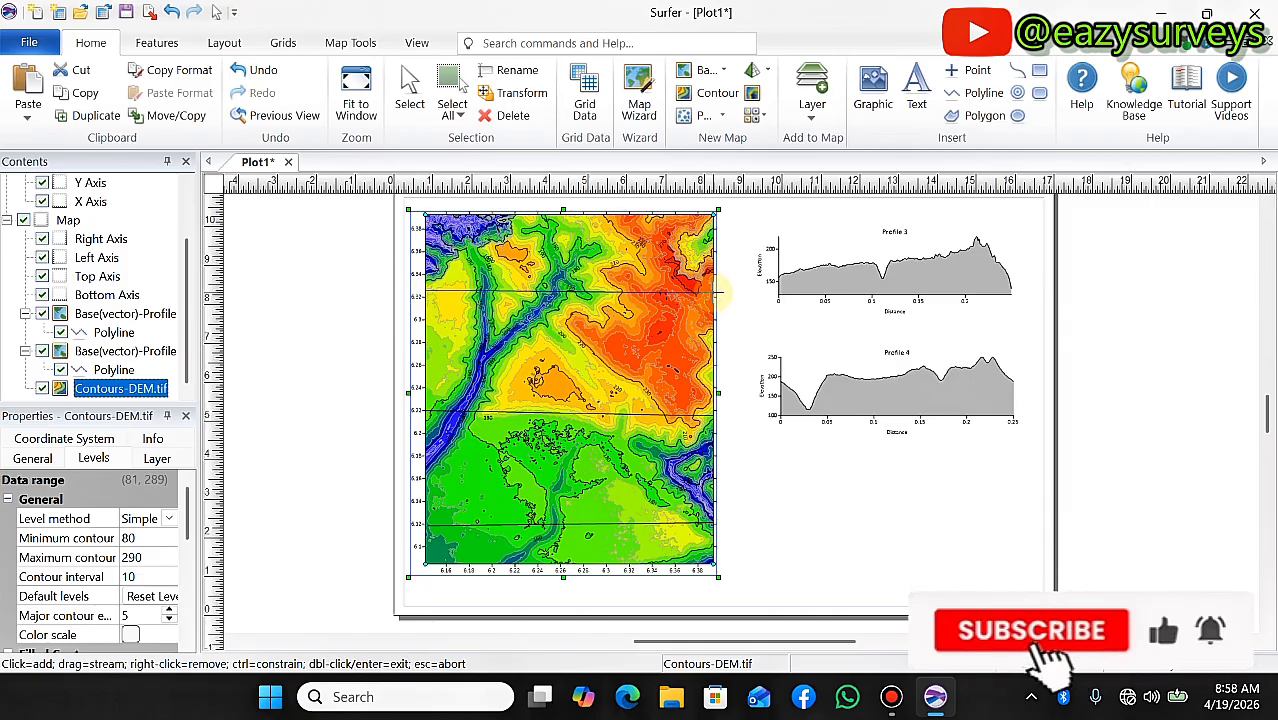
double_click(720, 293)
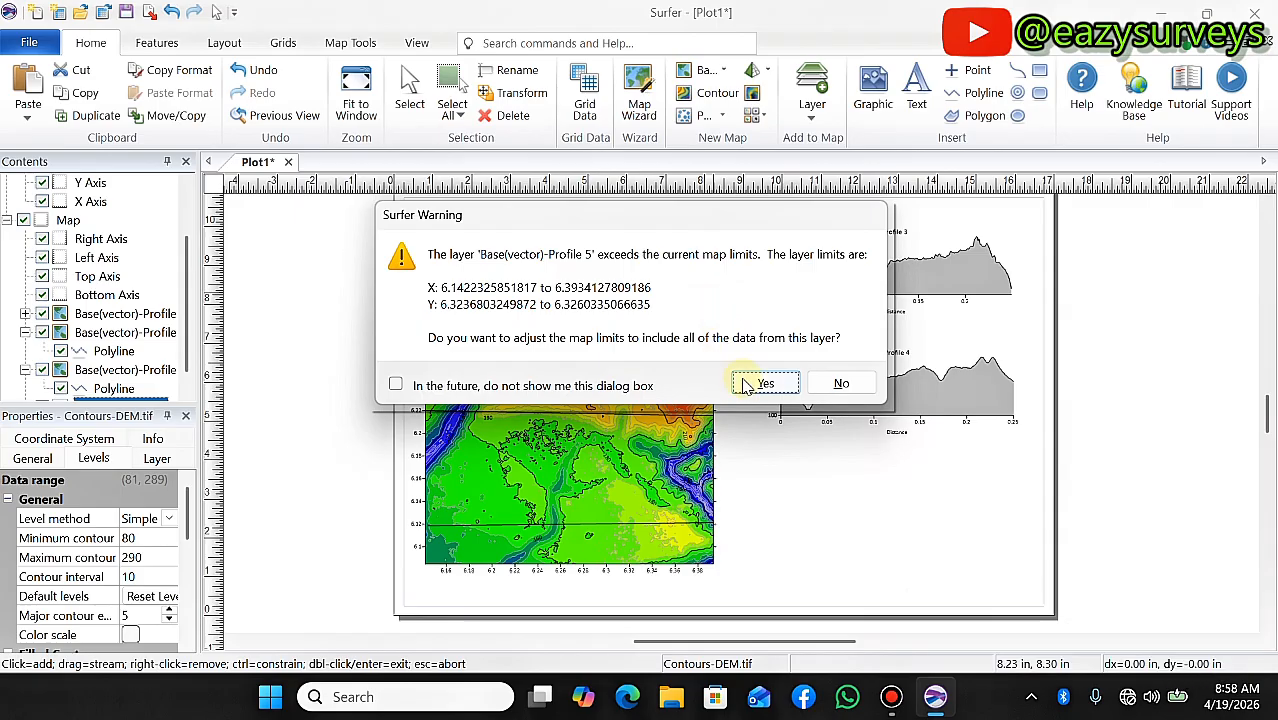
left_click(765, 384)
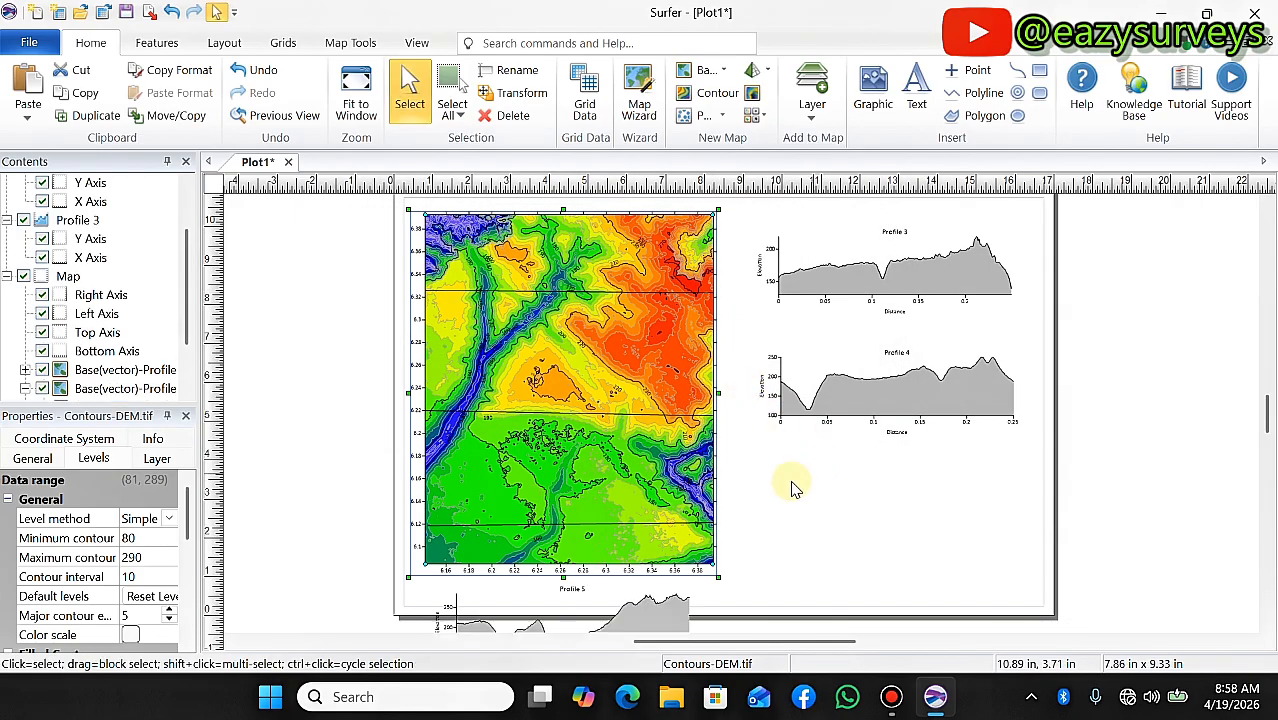
Move the new Profile 5 graph from below the map to beside it, under the Profile 4 graph, and clear the selection.
left_click(608, 612)
left_click_drag(637, 620, 933, 497)
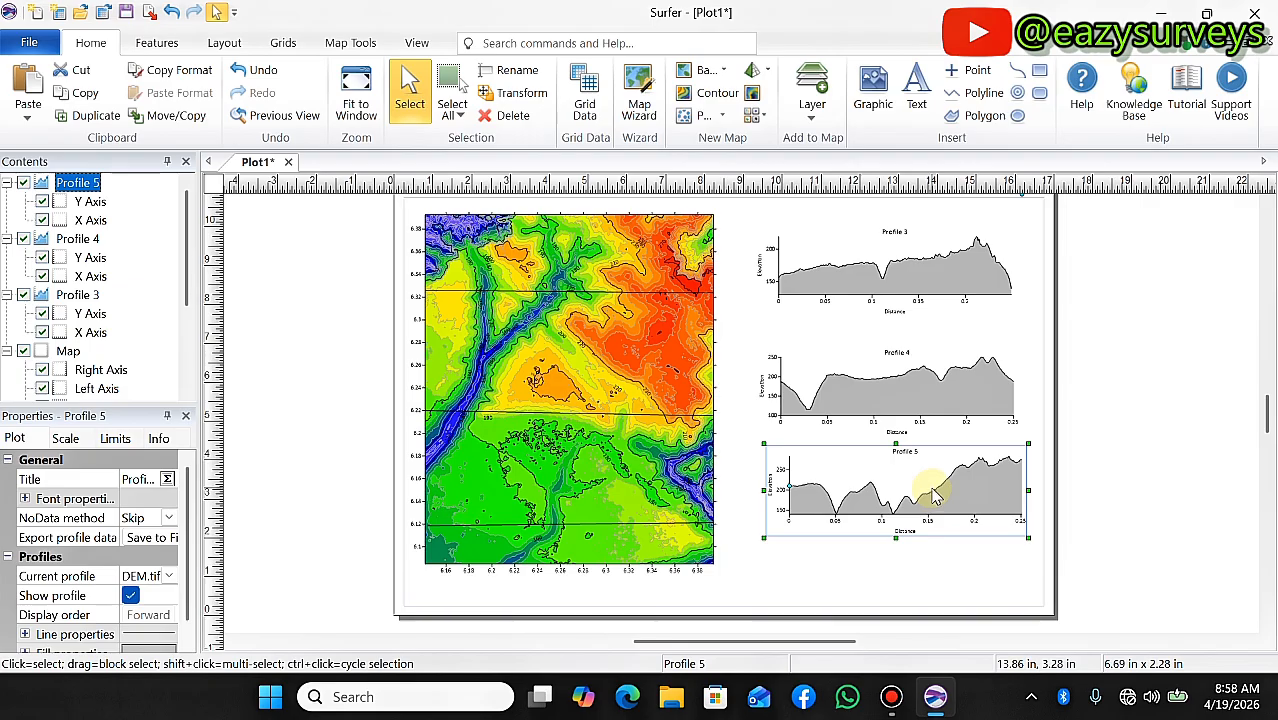
left_click(1155, 355)
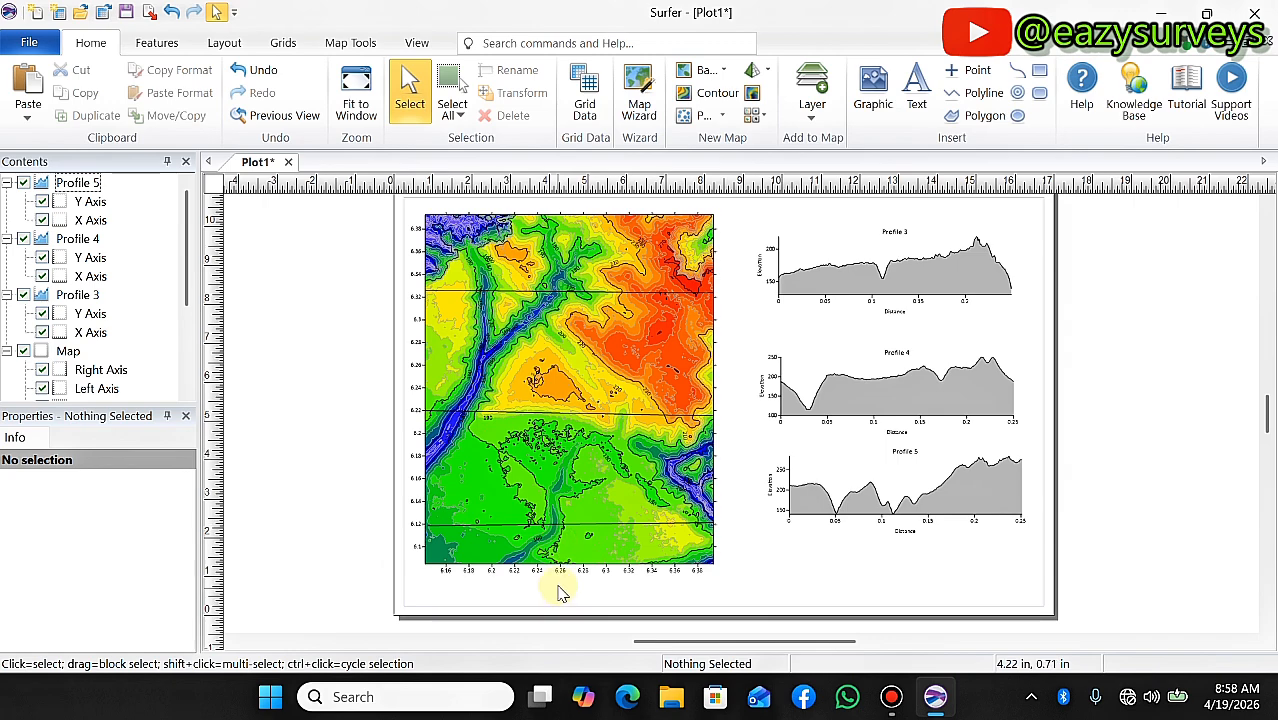
Add a vertical profile to the contour map along about 6.27E, from 6.39N down to 6.08N, adjusting the map limits to include it.
left_click(575, 345)
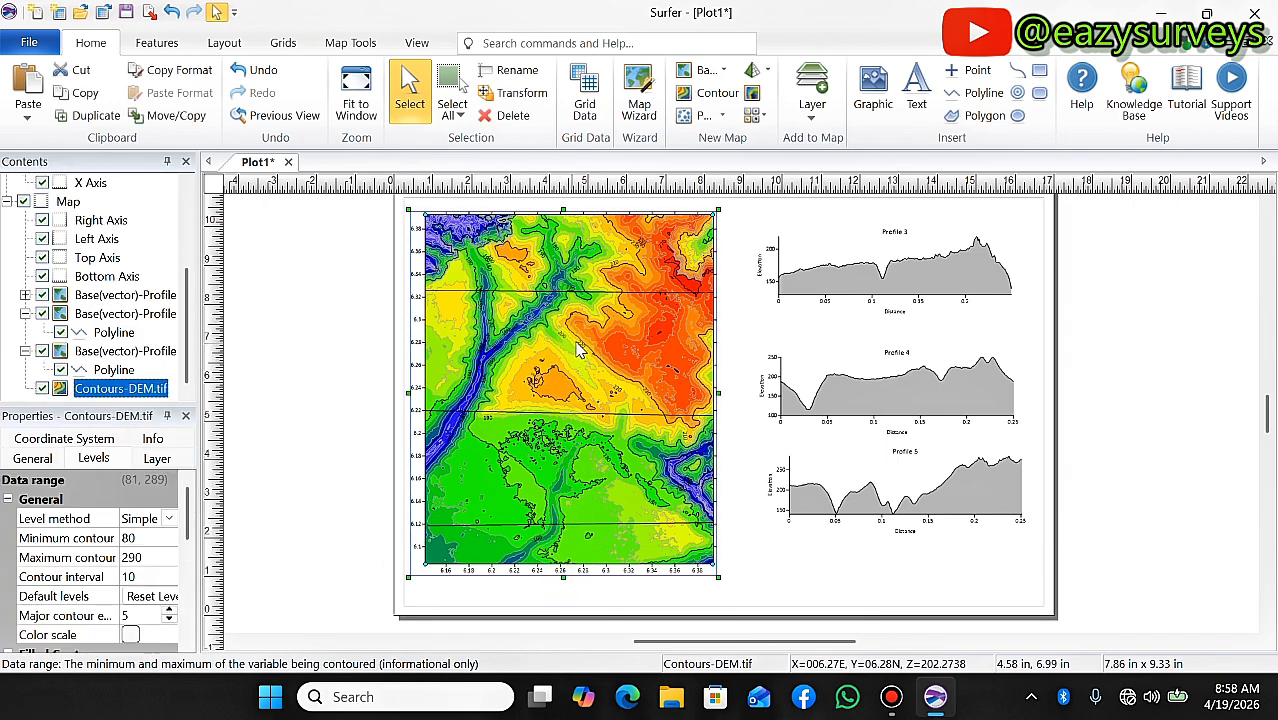
right_click(578, 350)
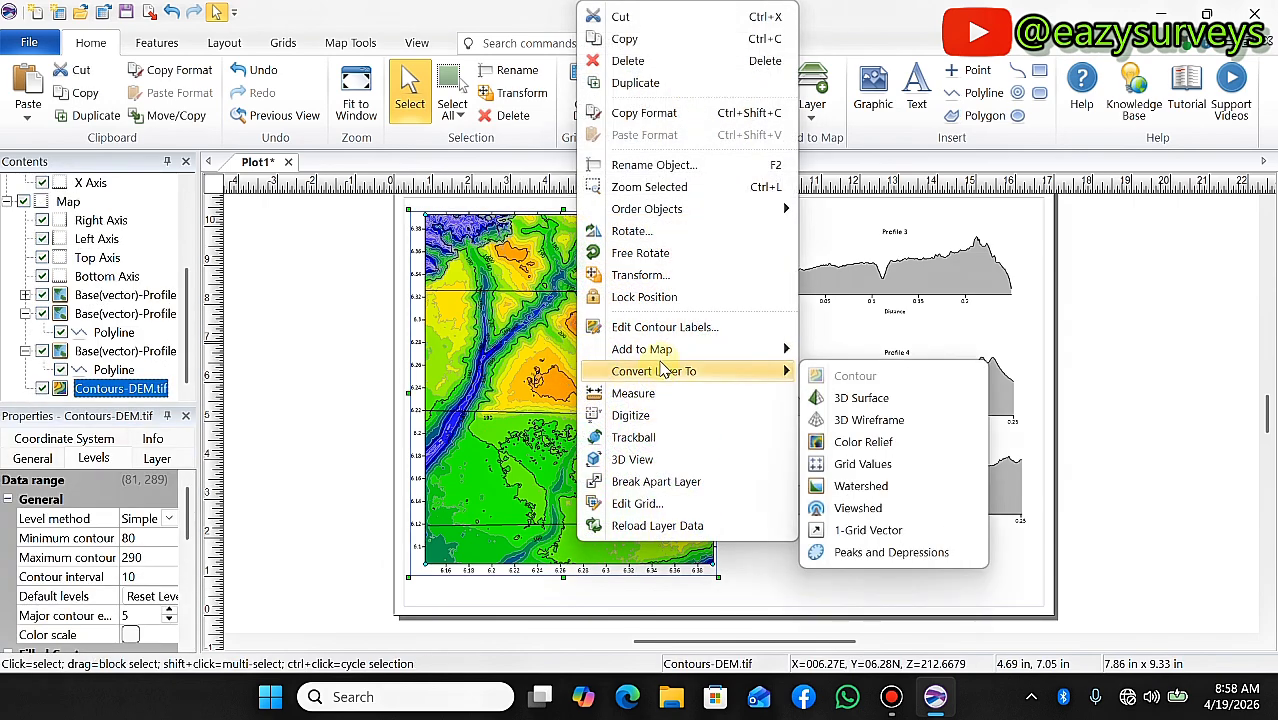
mouse_move(662, 348)
left_click(880, 605)
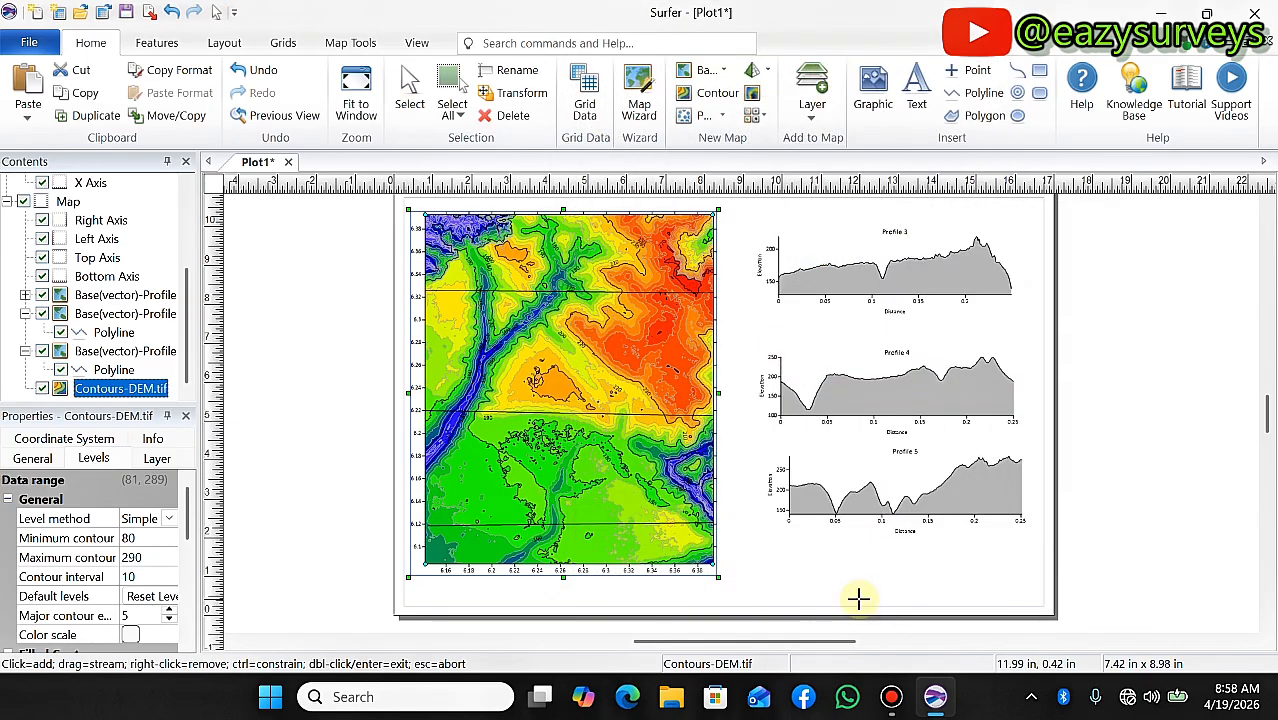
left_click(569, 212)
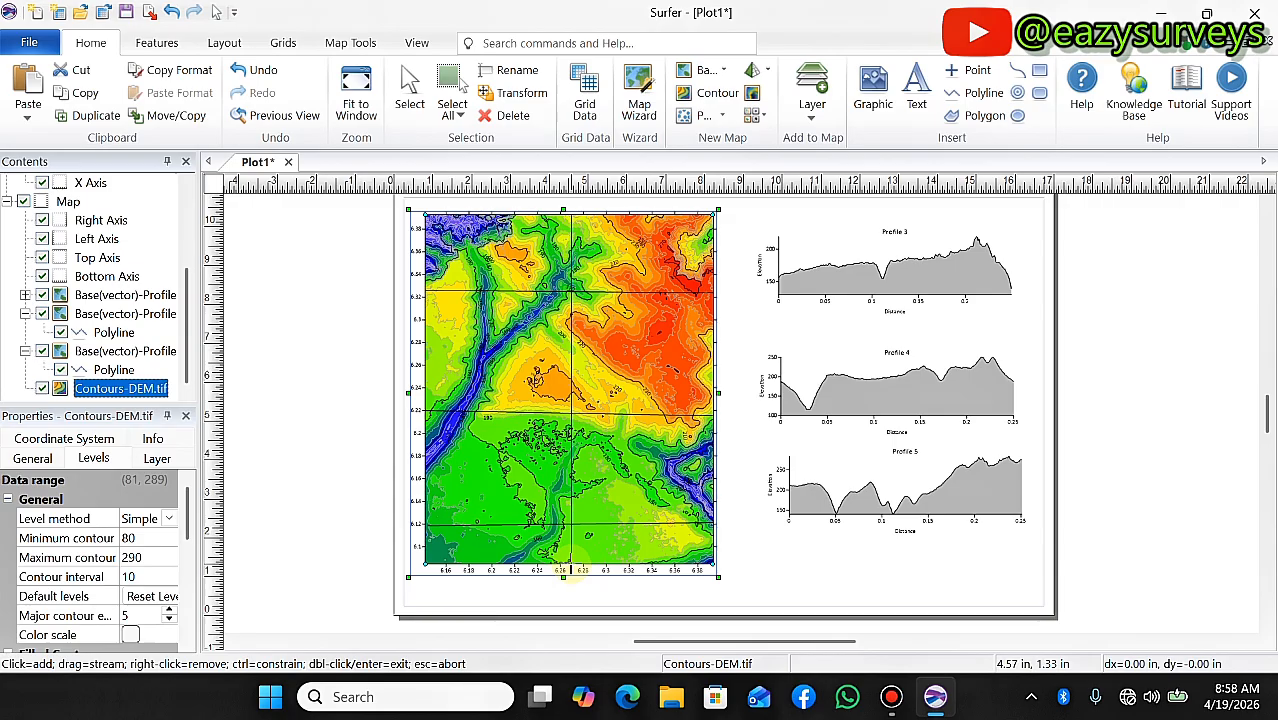
double_click(569, 564)
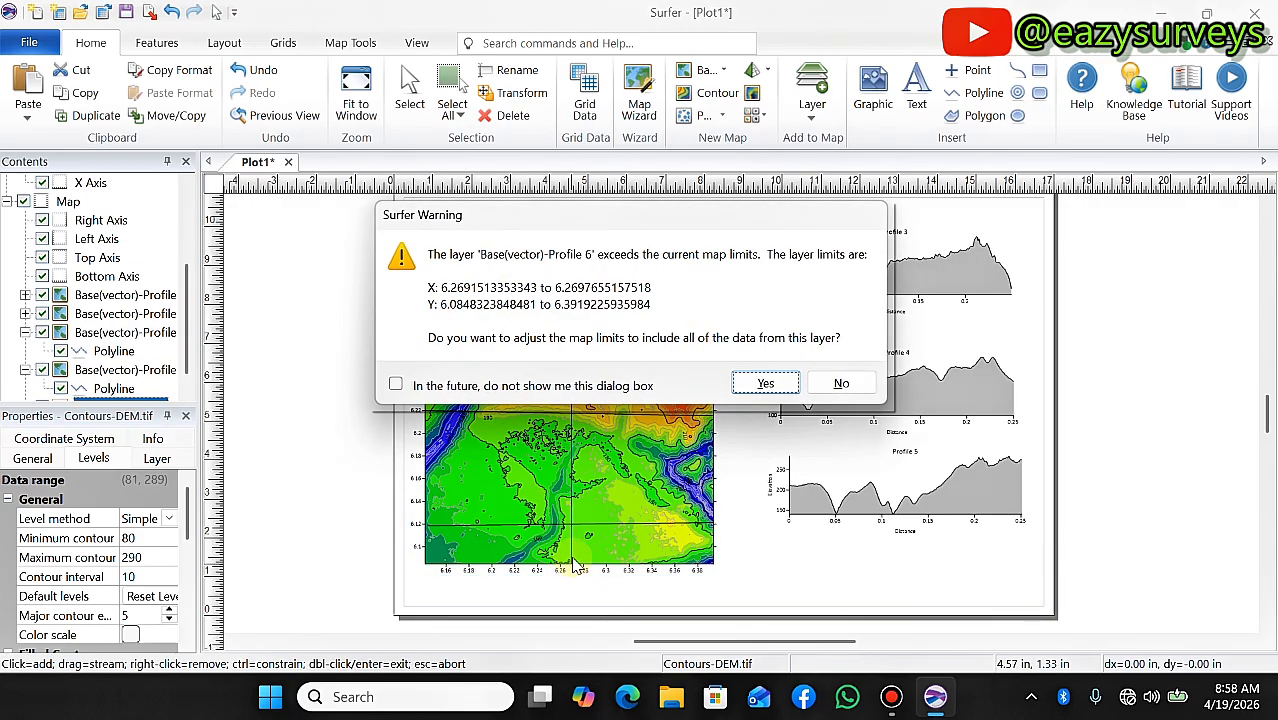
left_click(763, 385)
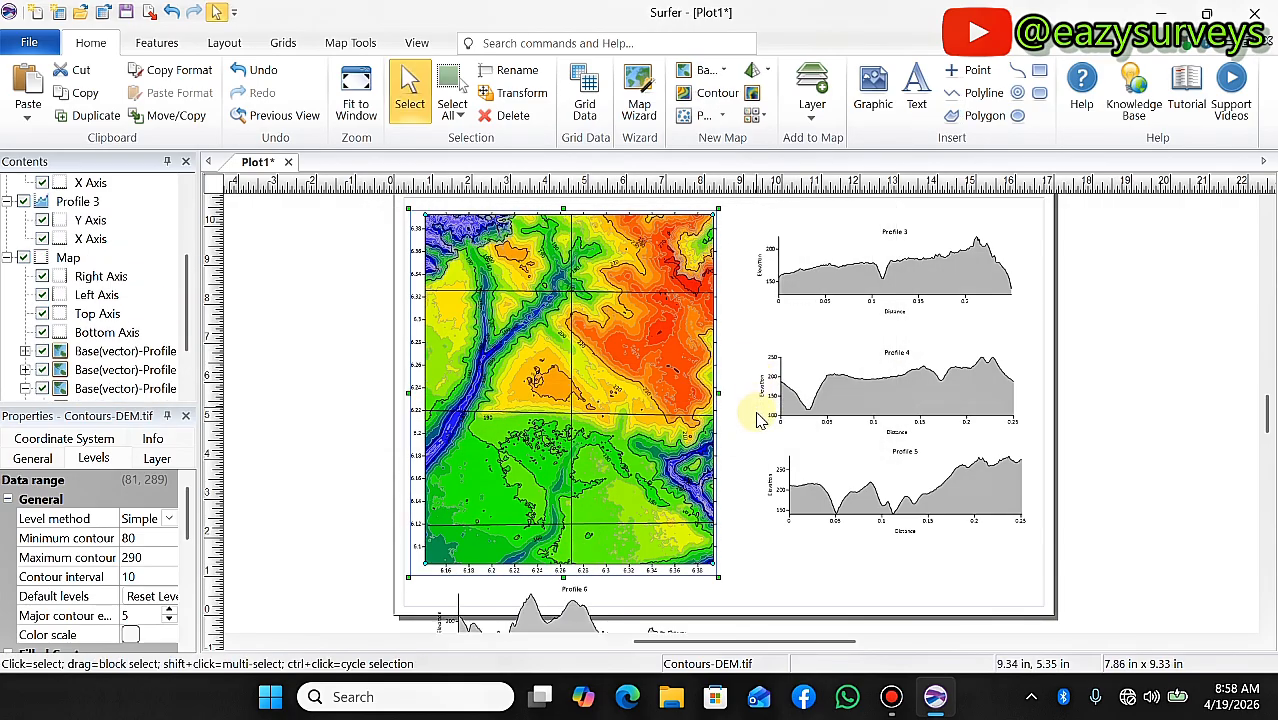
Place the Profile 6 graph below Profile 5 and space the four profile graphs in a non-overlapping column beside the map.
left_click_drag(563, 614, 900, 577)
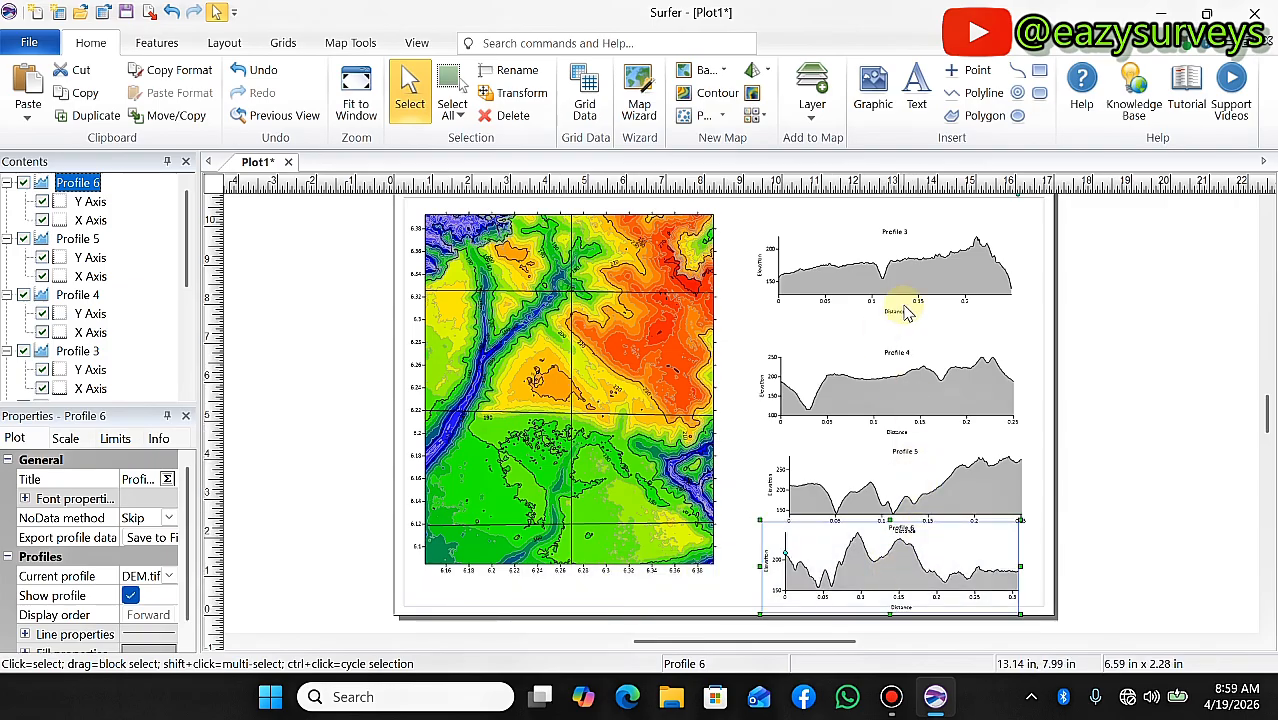
left_click_drag(893, 266, 901, 255)
left_click(886, 404)
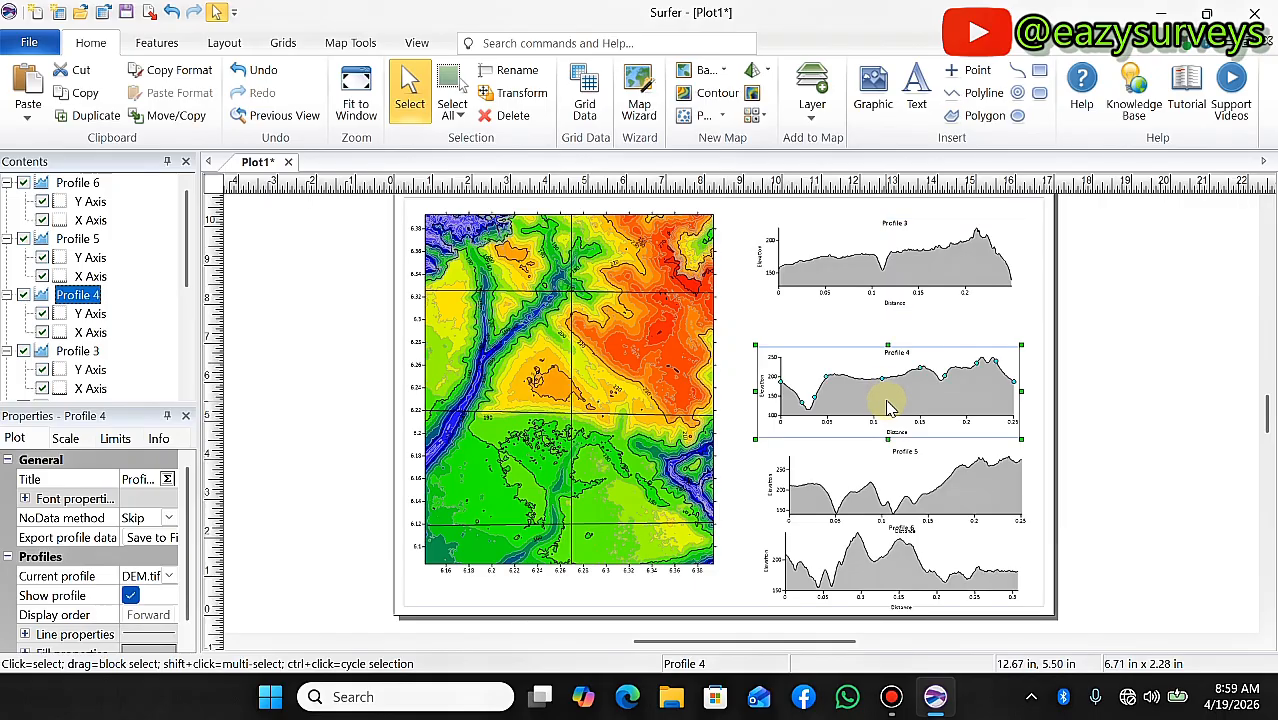
left_click_drag(886, 404, 885, 368)
left_click_drag(879, 496, 871, 455)
left_click(889, 510)
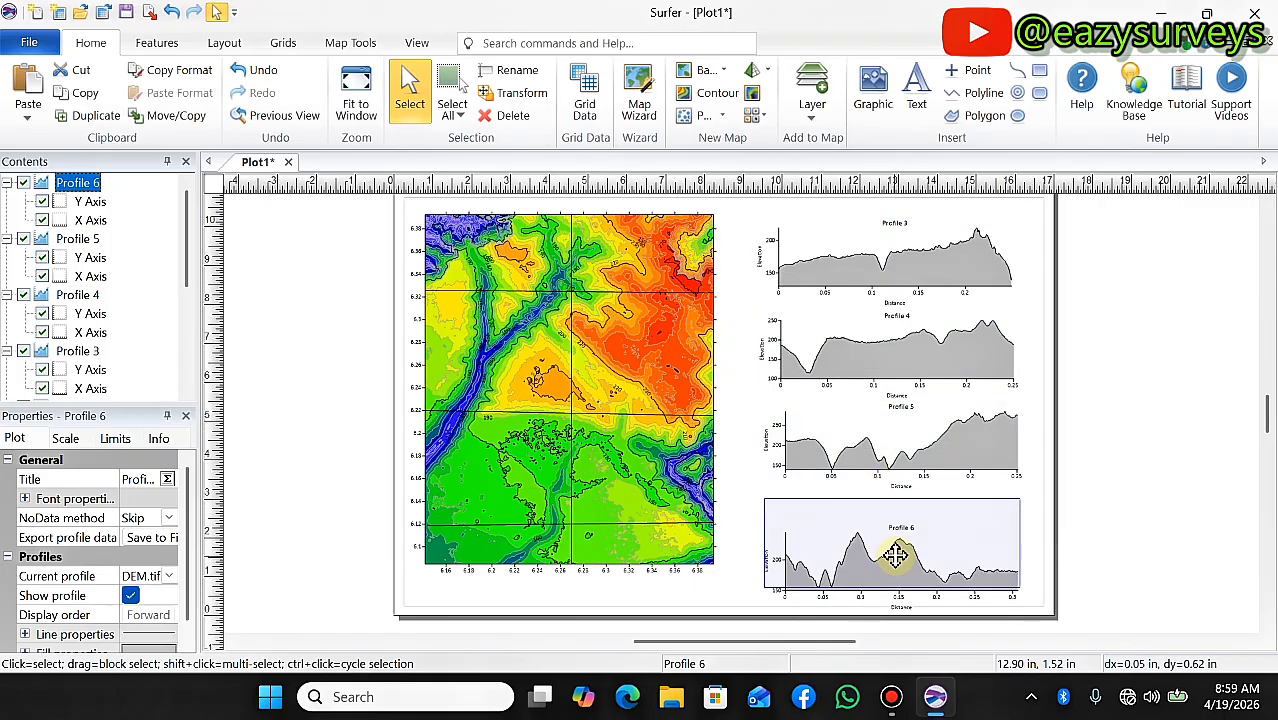
left_click_drag(895, 555, 899, 530)
left_click(900, 256)
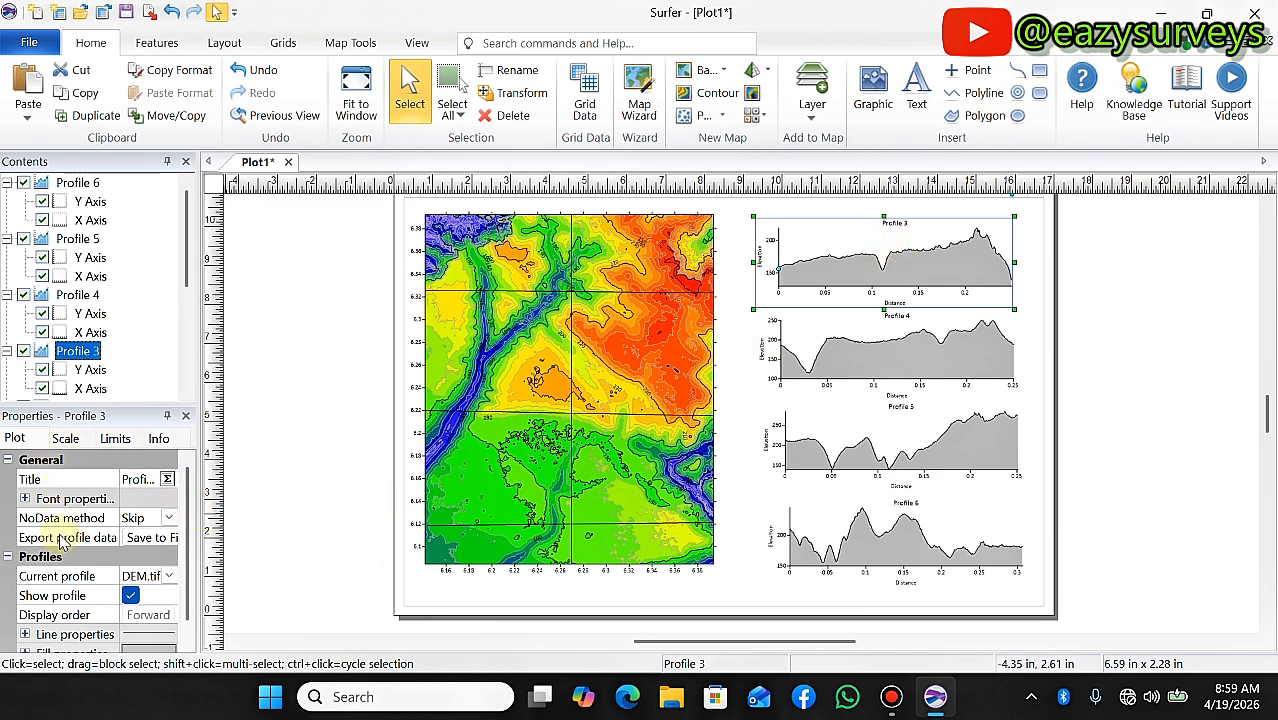
scroll(62, 541, "down", 1)
scroll(104, 566, "up", 1)
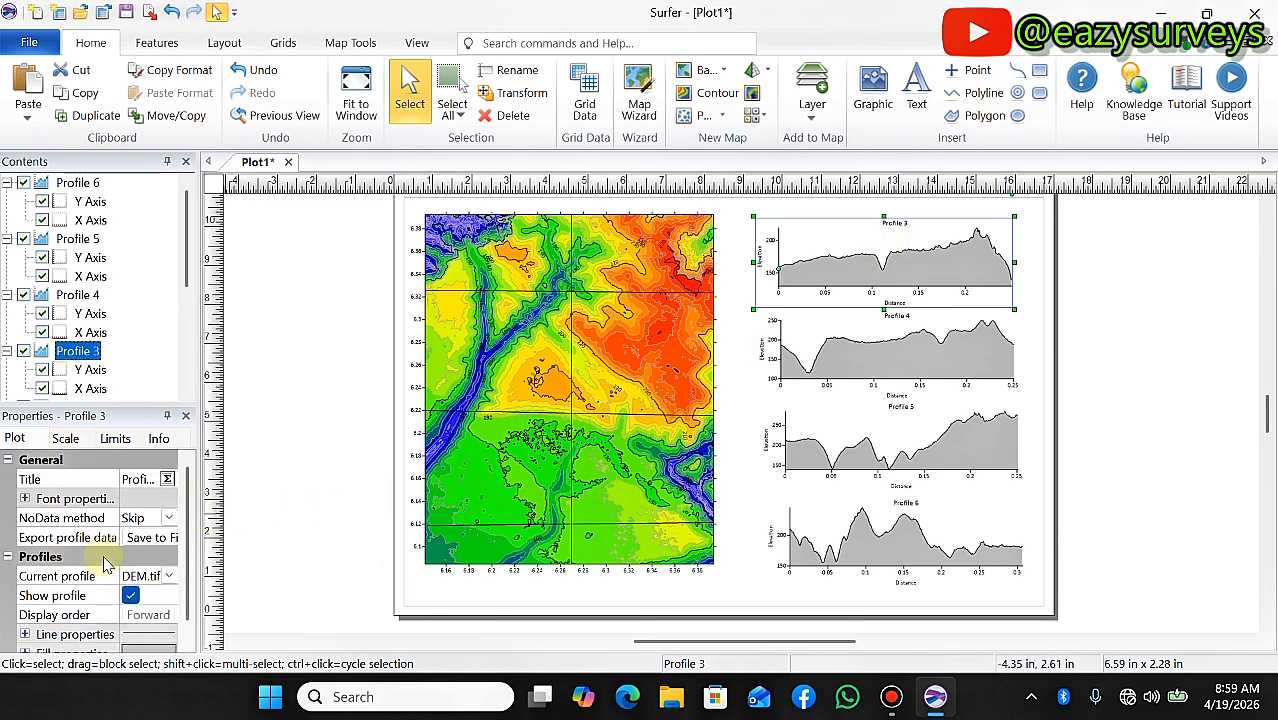
left_click(1120, 346)
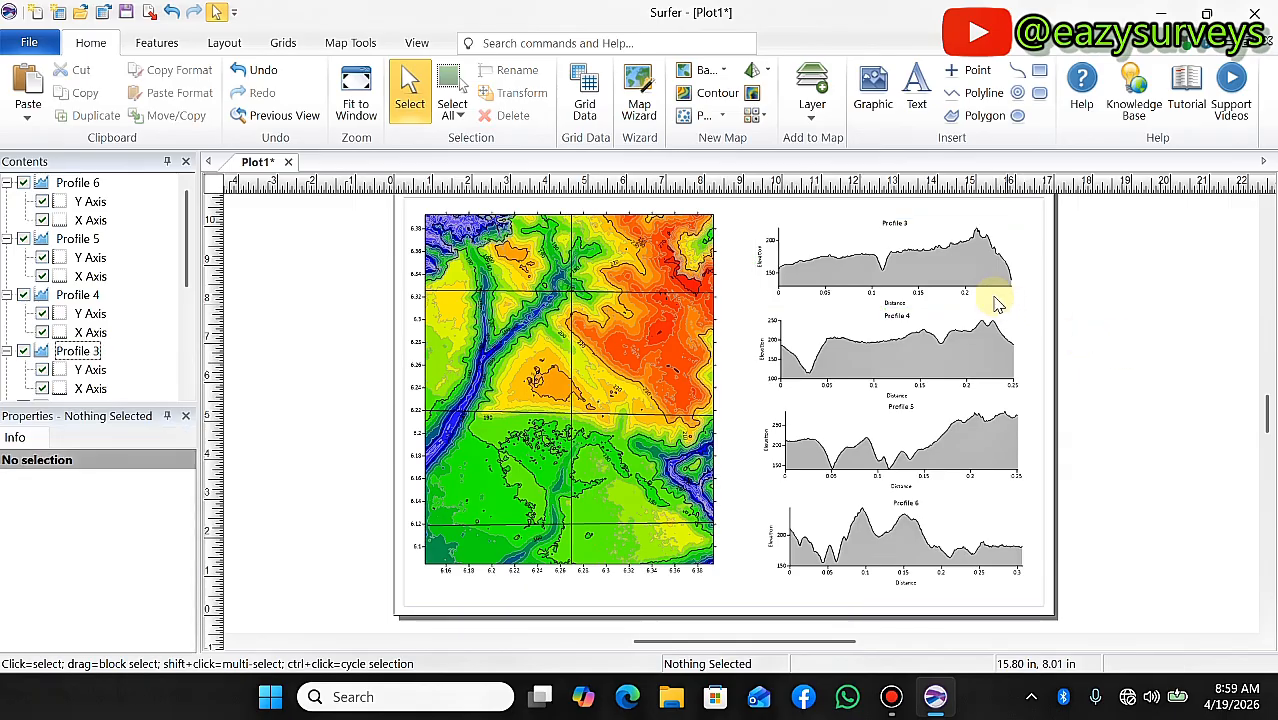
Change the title of the Profile 3 graph to "Horizontal Profile 1".
left_click(889, 260)
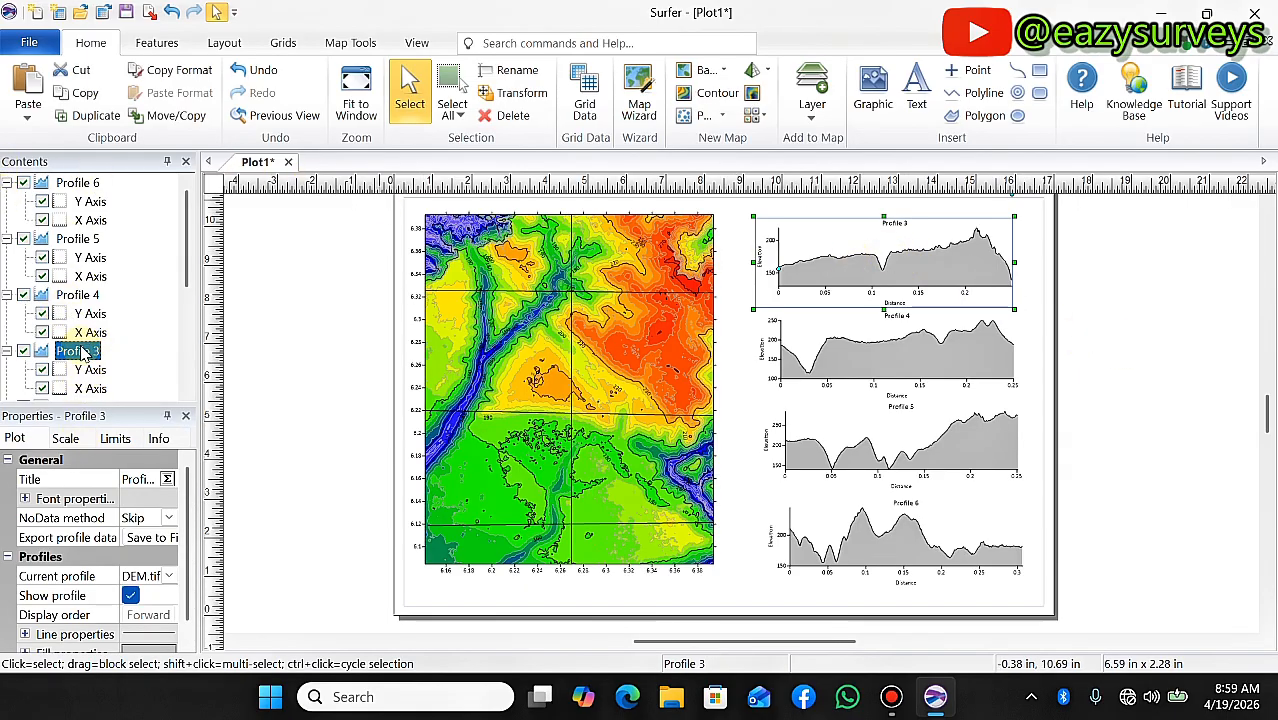
left_click(100, 546)
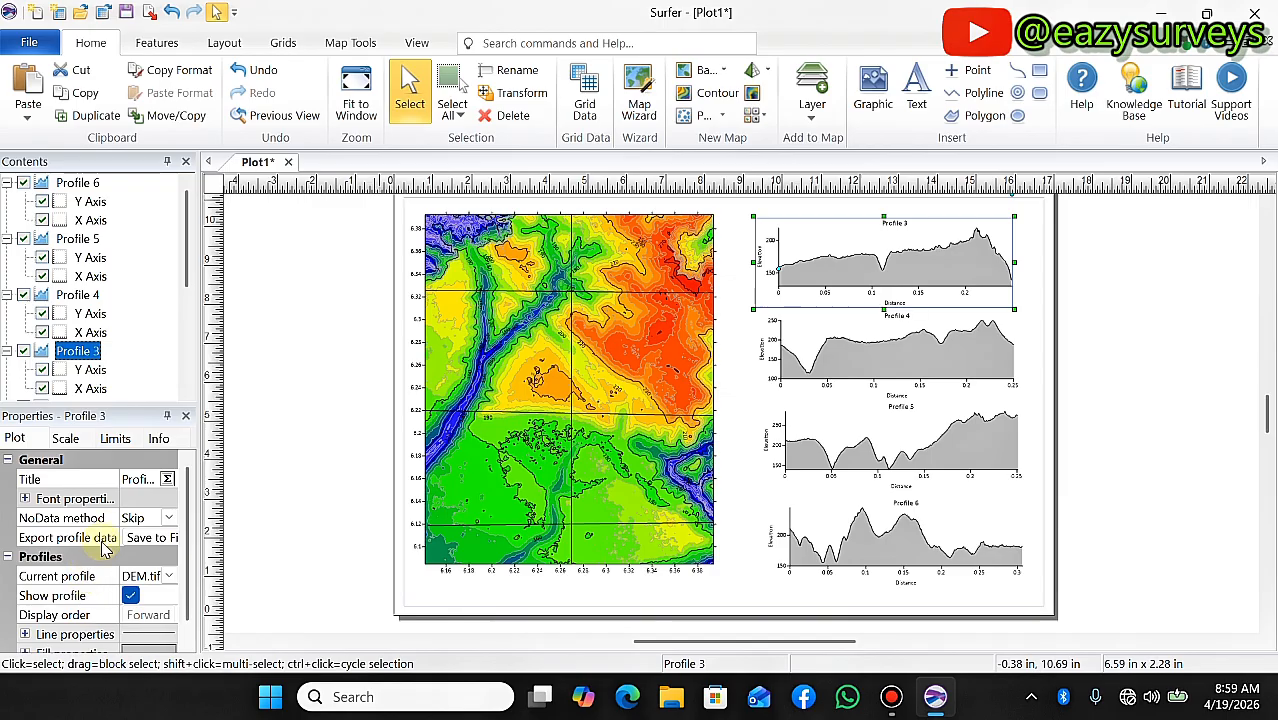
left_click(140, 481)
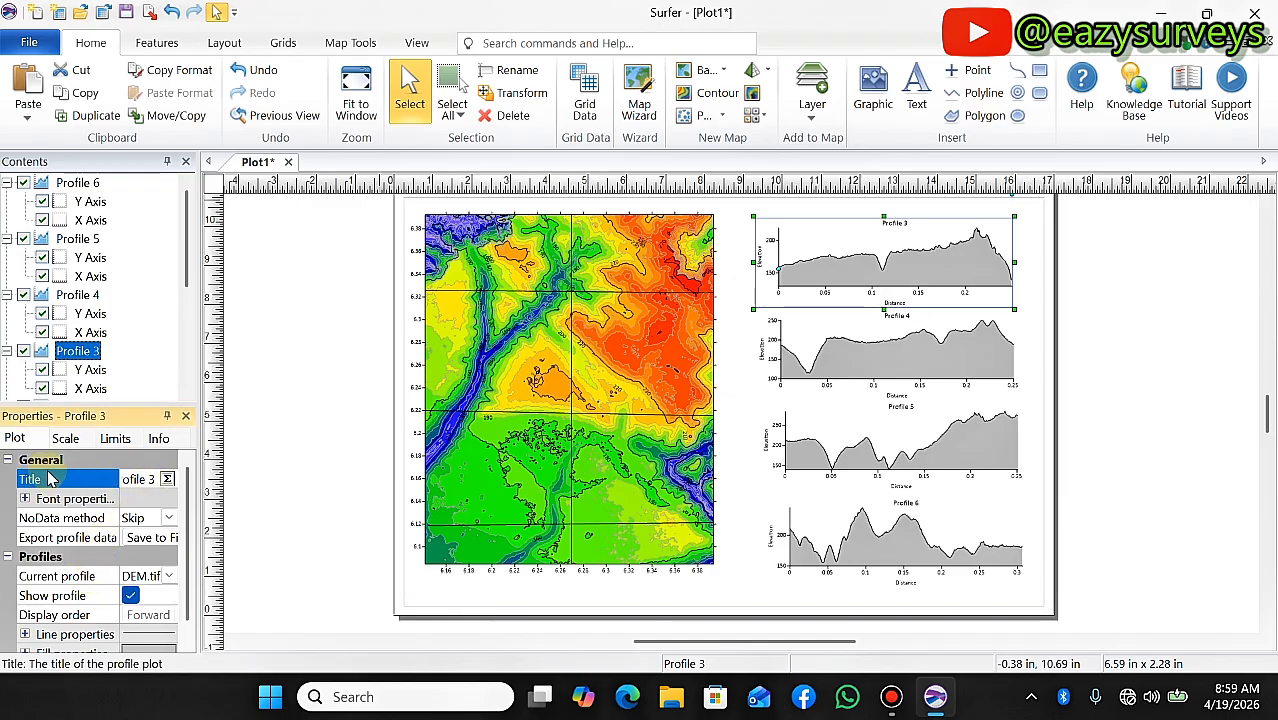
left_click(109, 480)
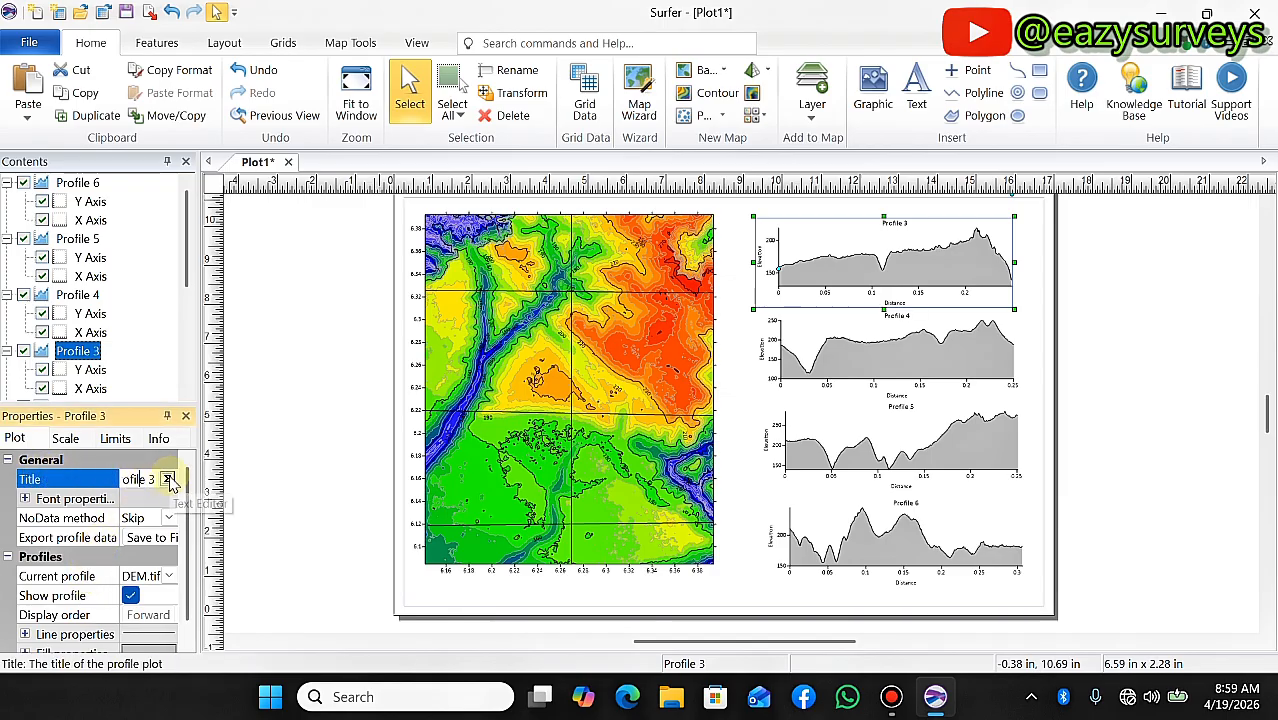
left_click(168, 480)
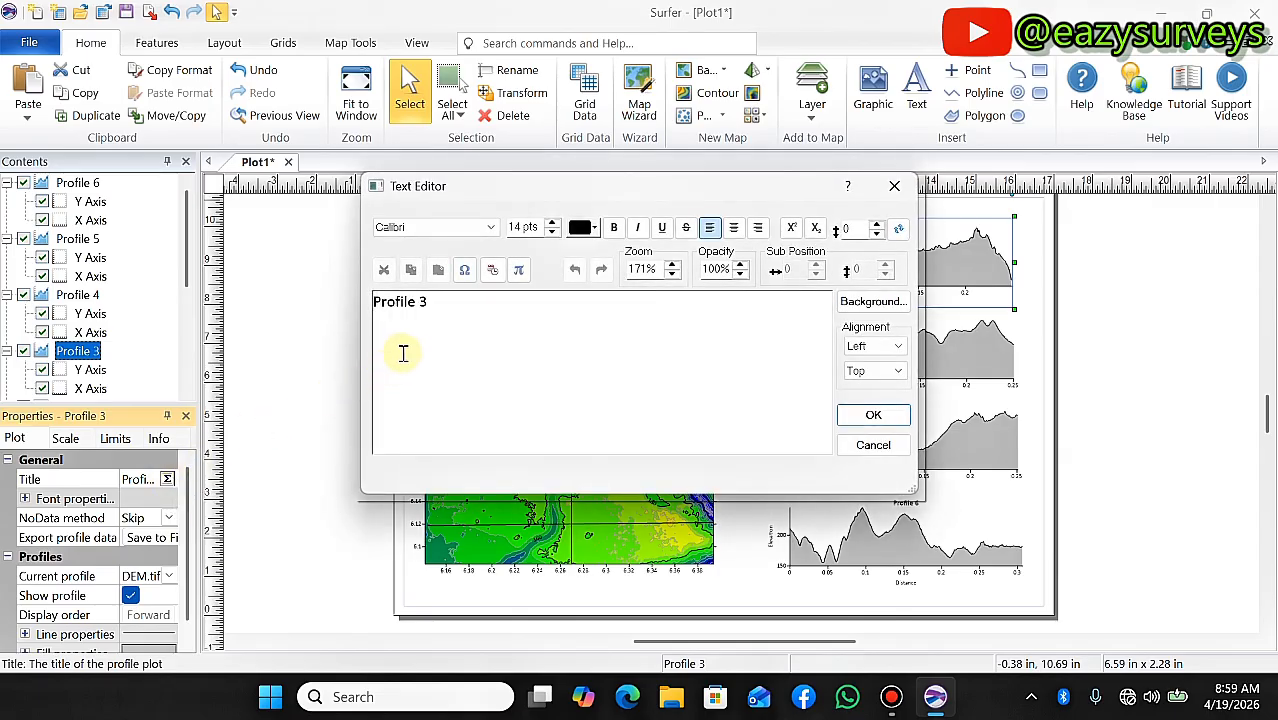
left_click_drag(469, 314, 308, 297)
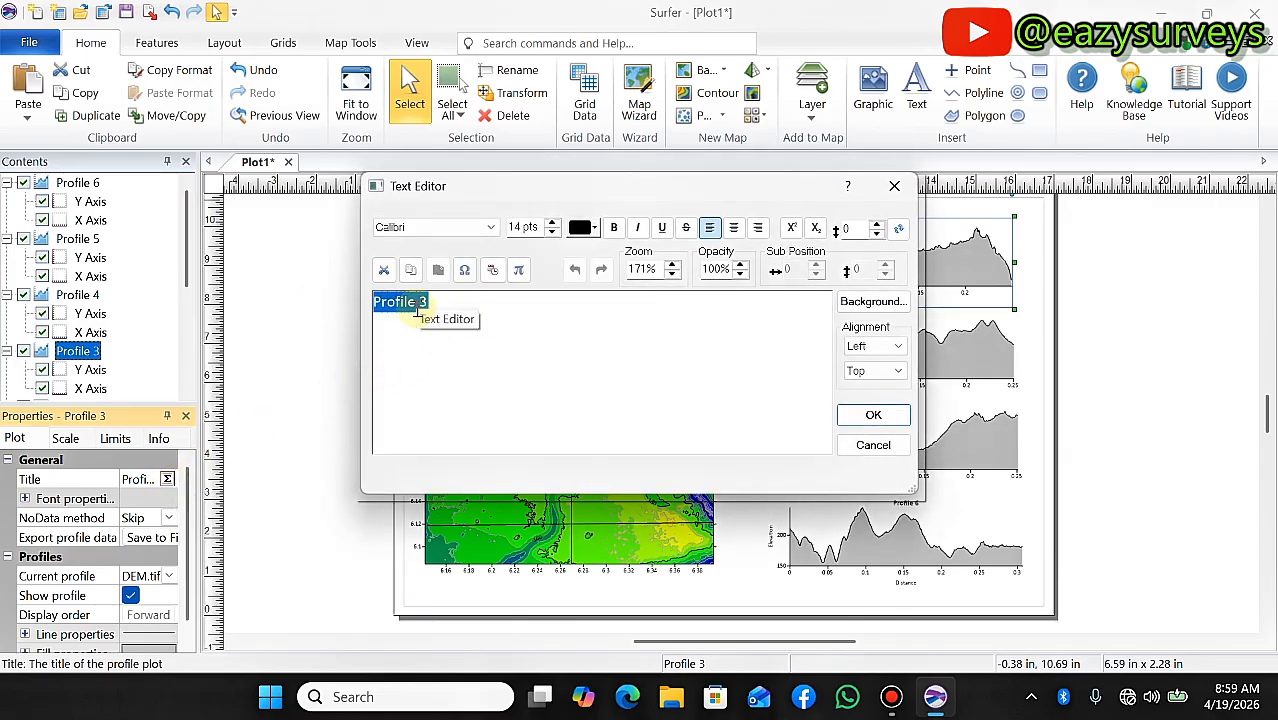
type("Horizontal")
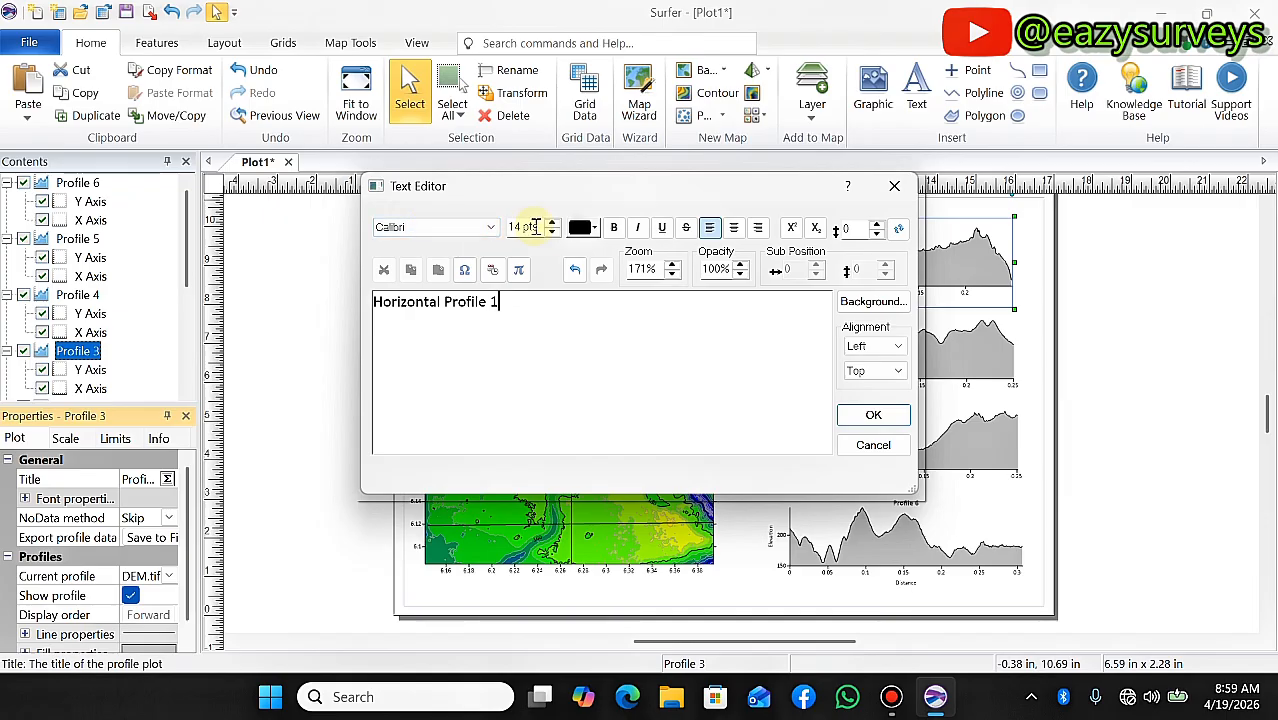
left_click(874, 415)
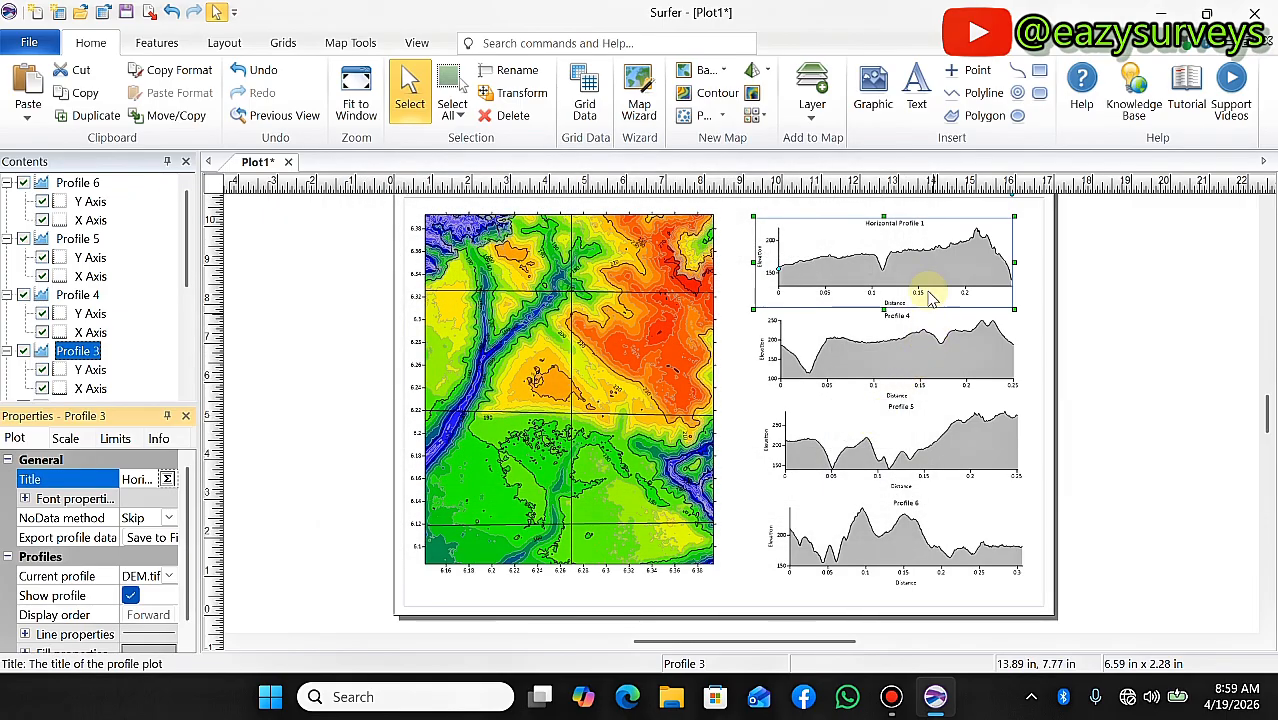
Change the title of the Profile 6 graph to "Vertical Profile" and clear the selection.
left_click(920, 522)
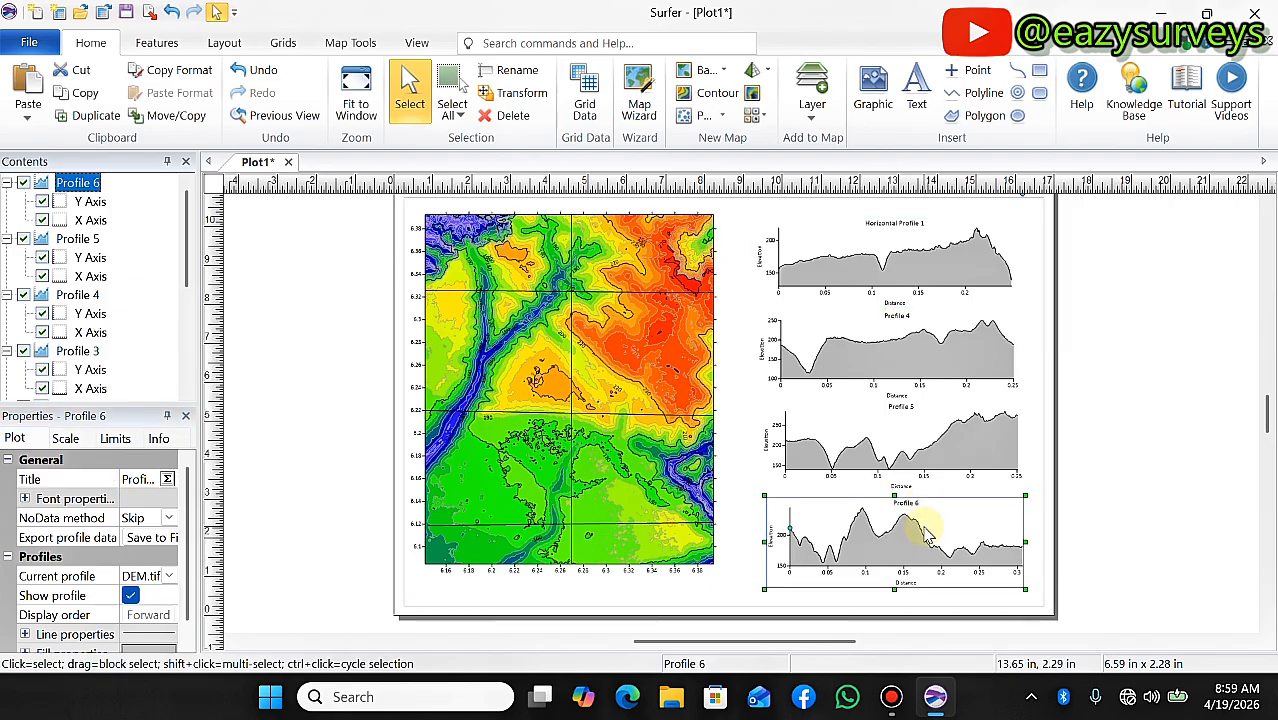
left_click(167, 479)
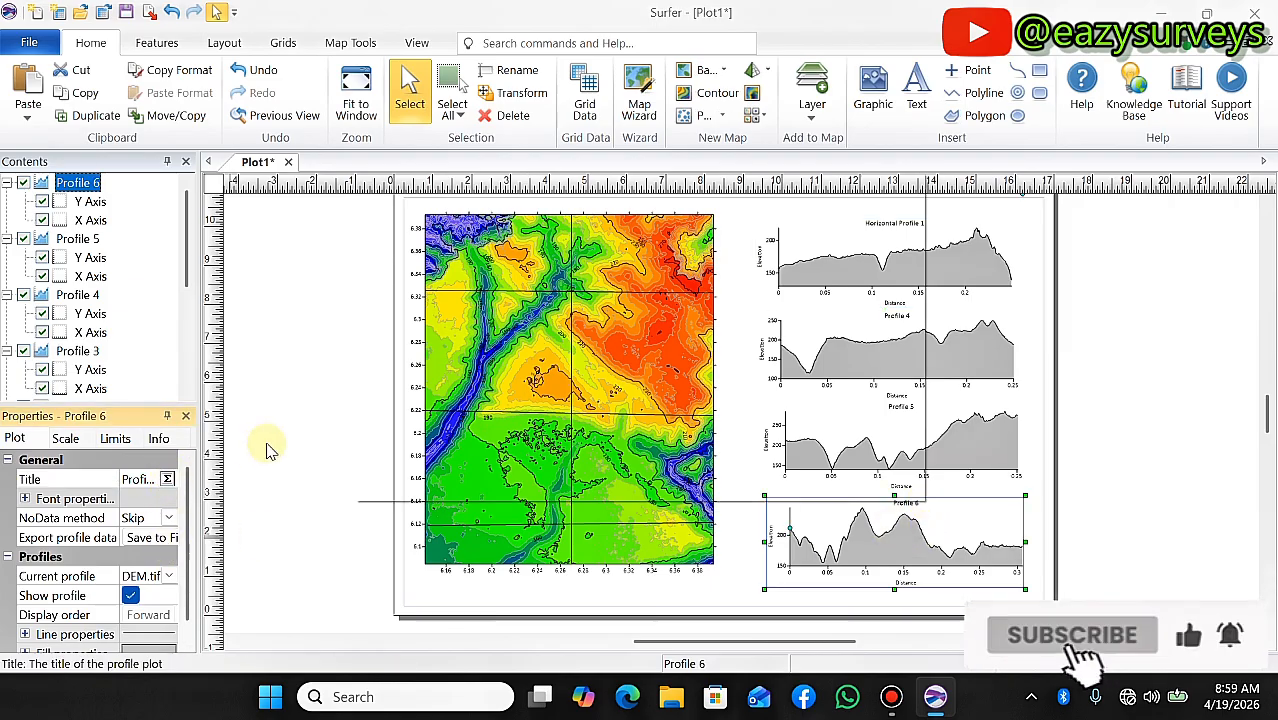
left_click_drag(445, 306, 355, 301)
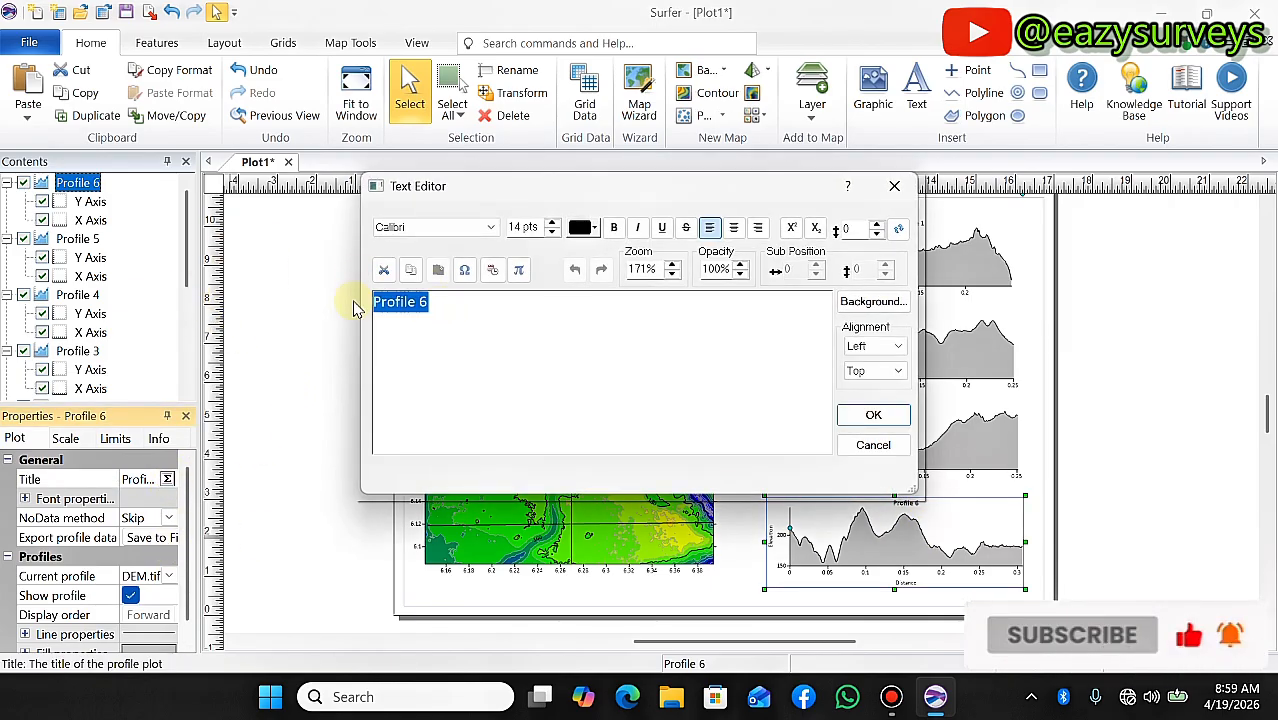
type("Verticla")
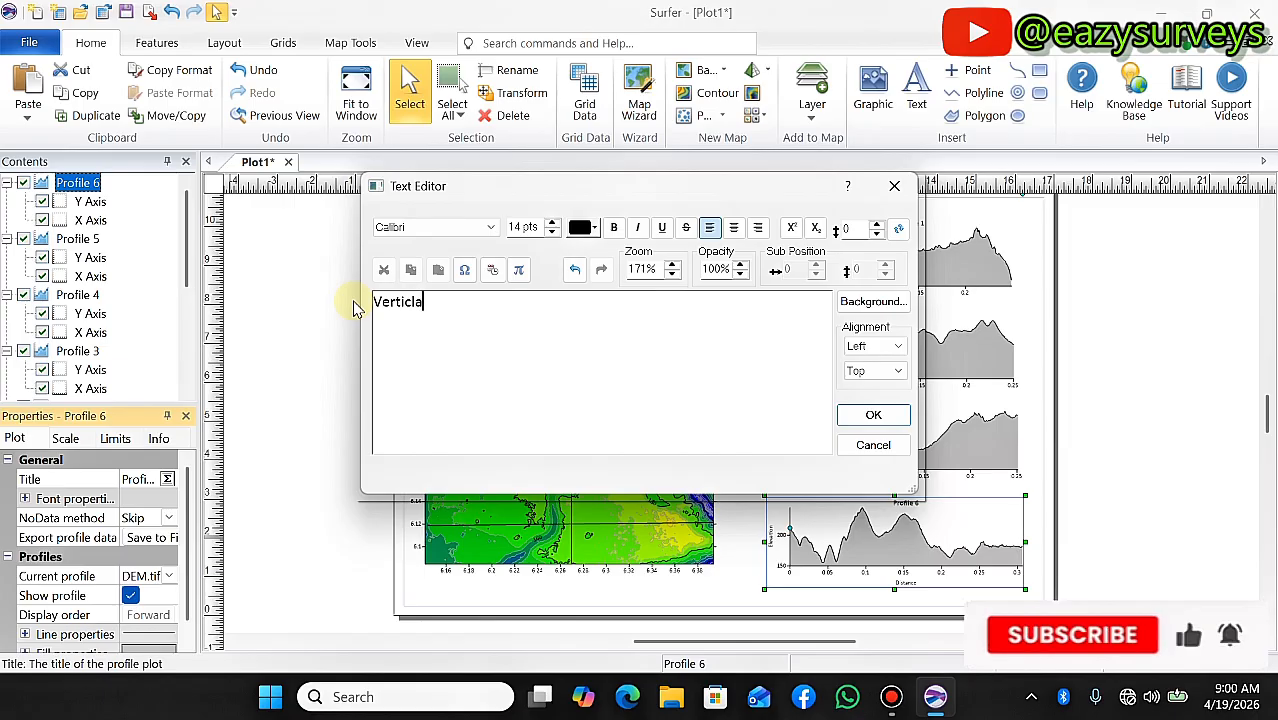
key("BackSpace")
key("BackSpace")
key("BackSpace")
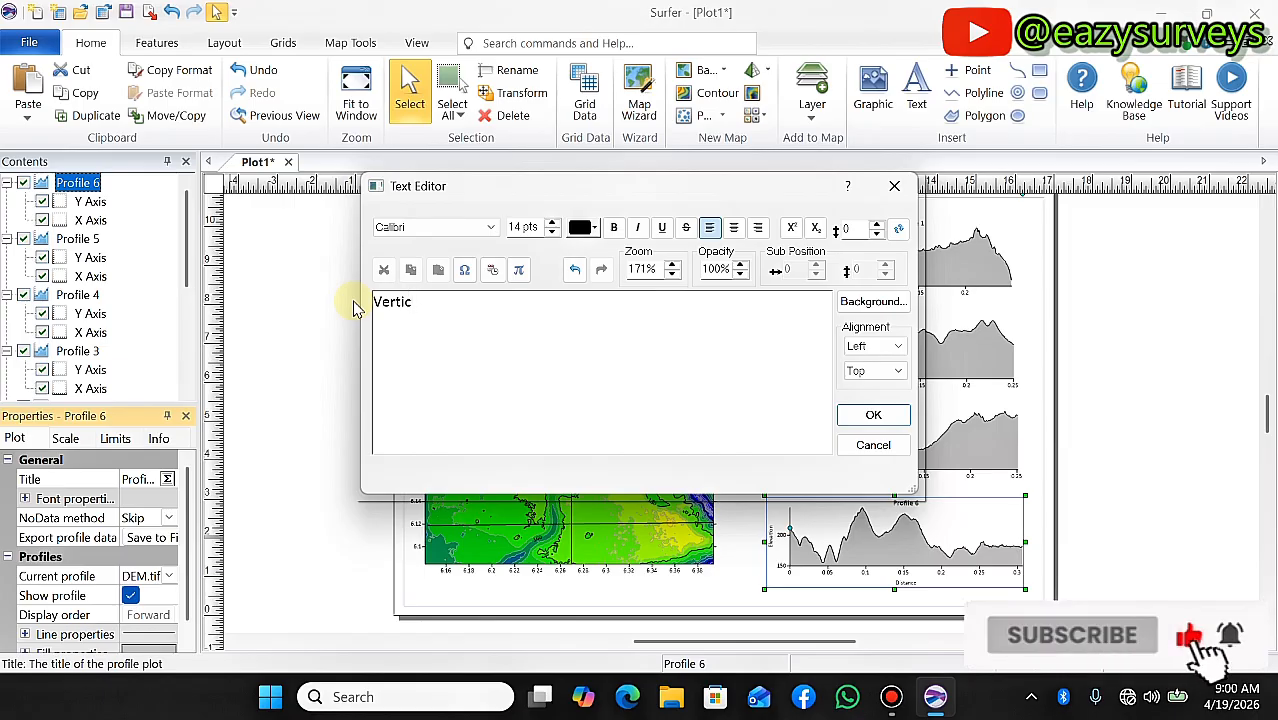
type("al Profile")
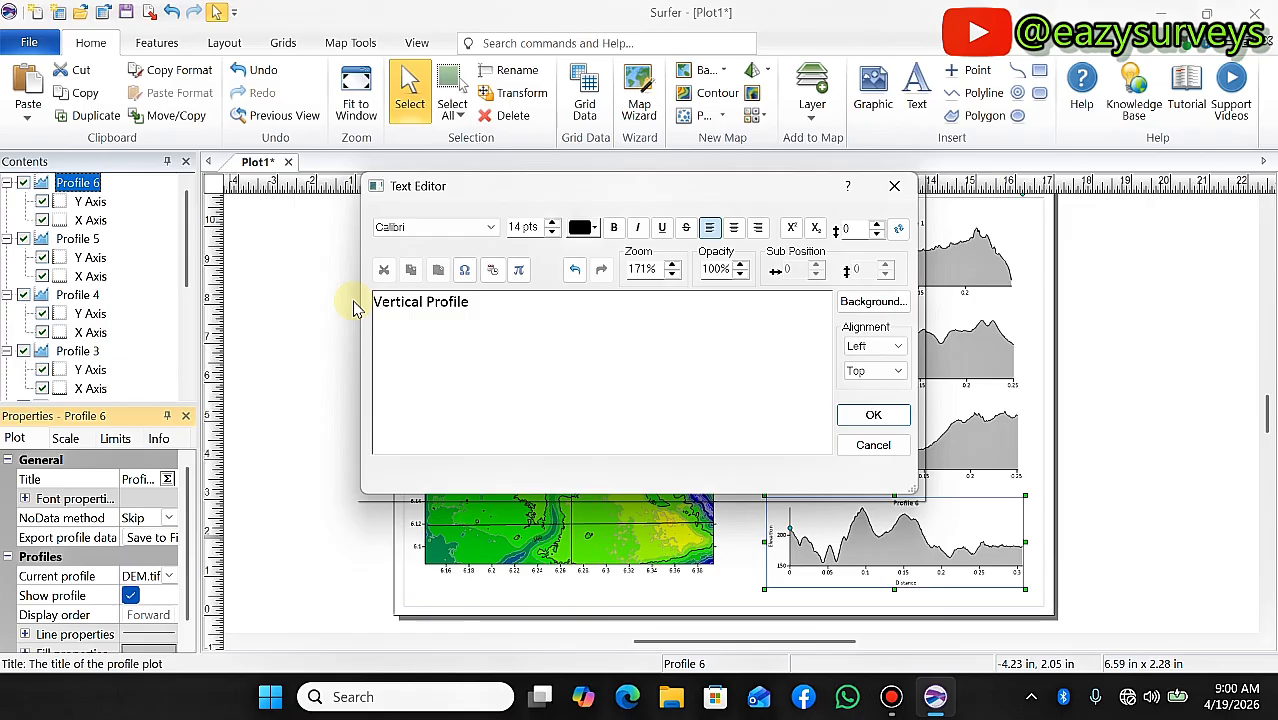
left_click(893, 420)
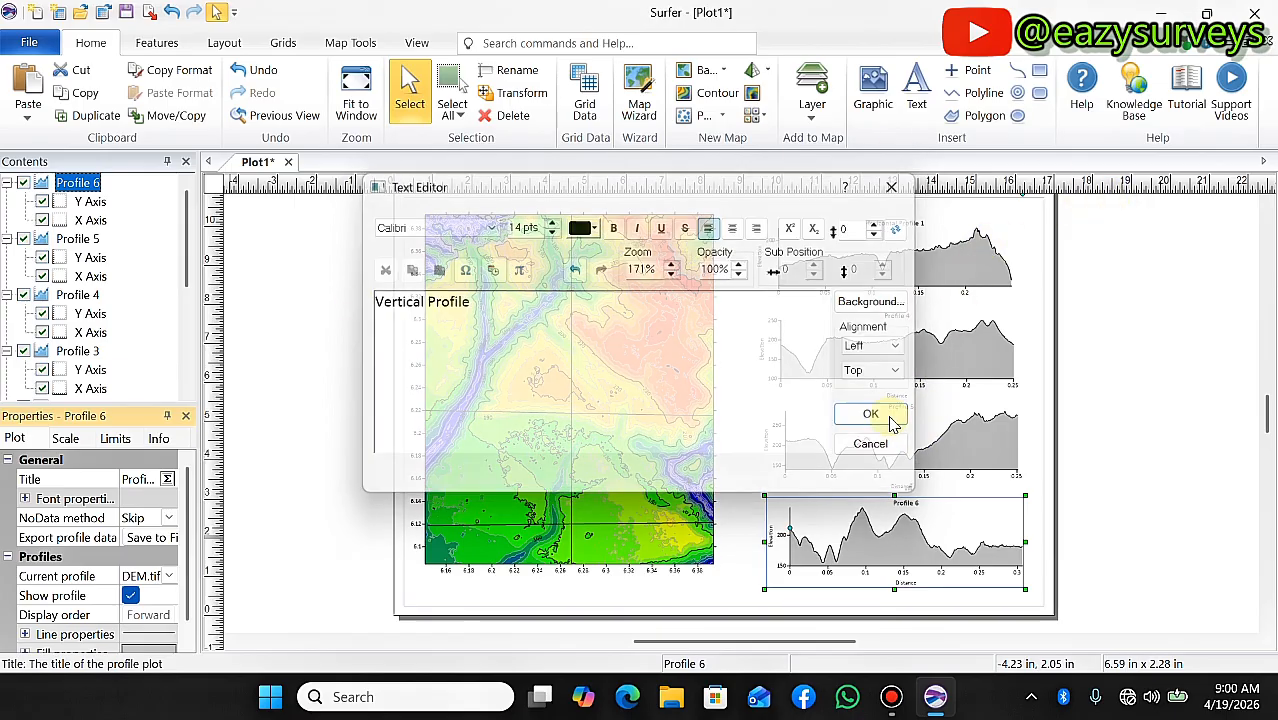
left_click(1135, 440)
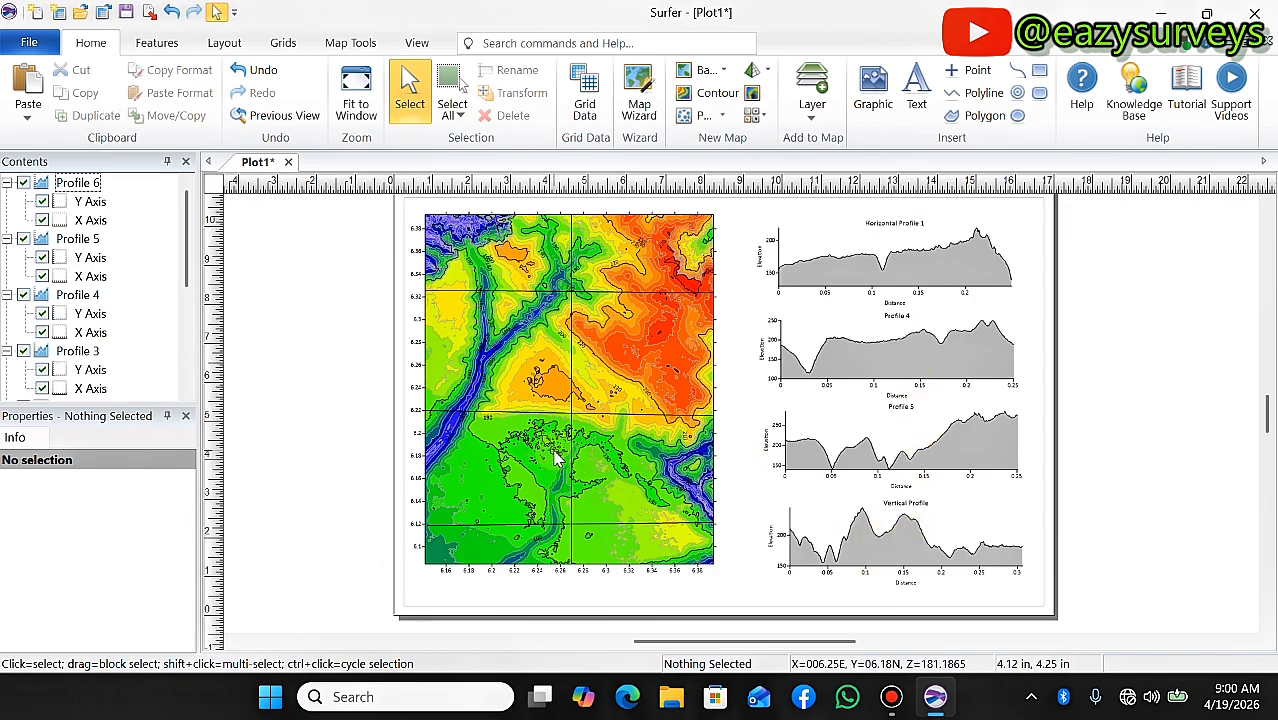
Examine the contour map with its section lines alongside the column of four profile graphs.
scroll(578, 522, "down", 2)
scroll(571, 397, "up", 4)
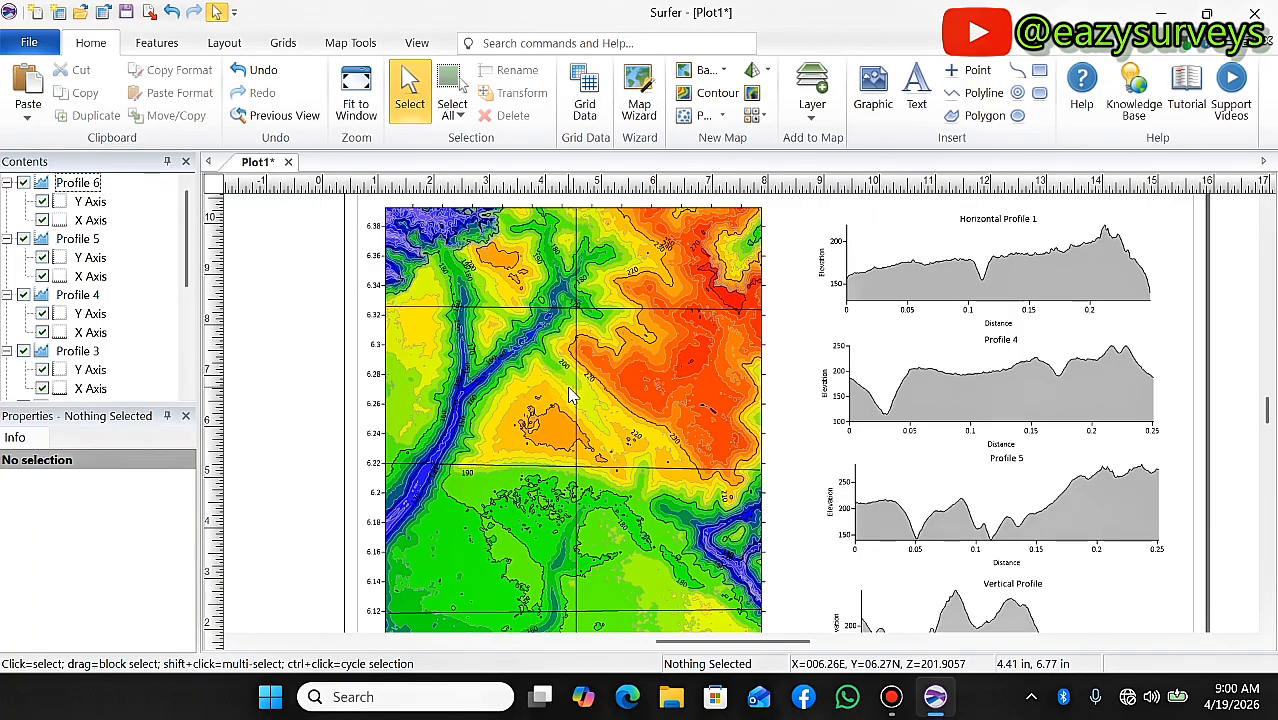
scroll(571, 375, "up", 1)
scroll(585, 368, "down", 2)
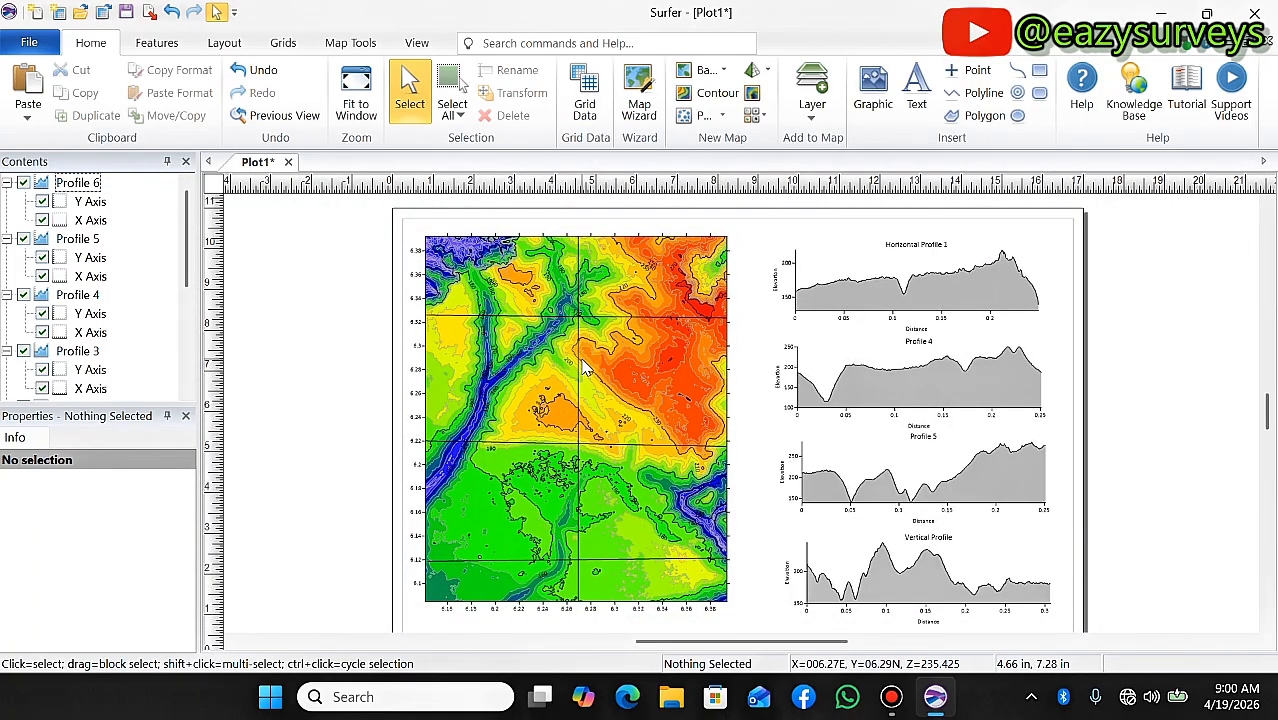
scroll(585, 368, "down", 1)
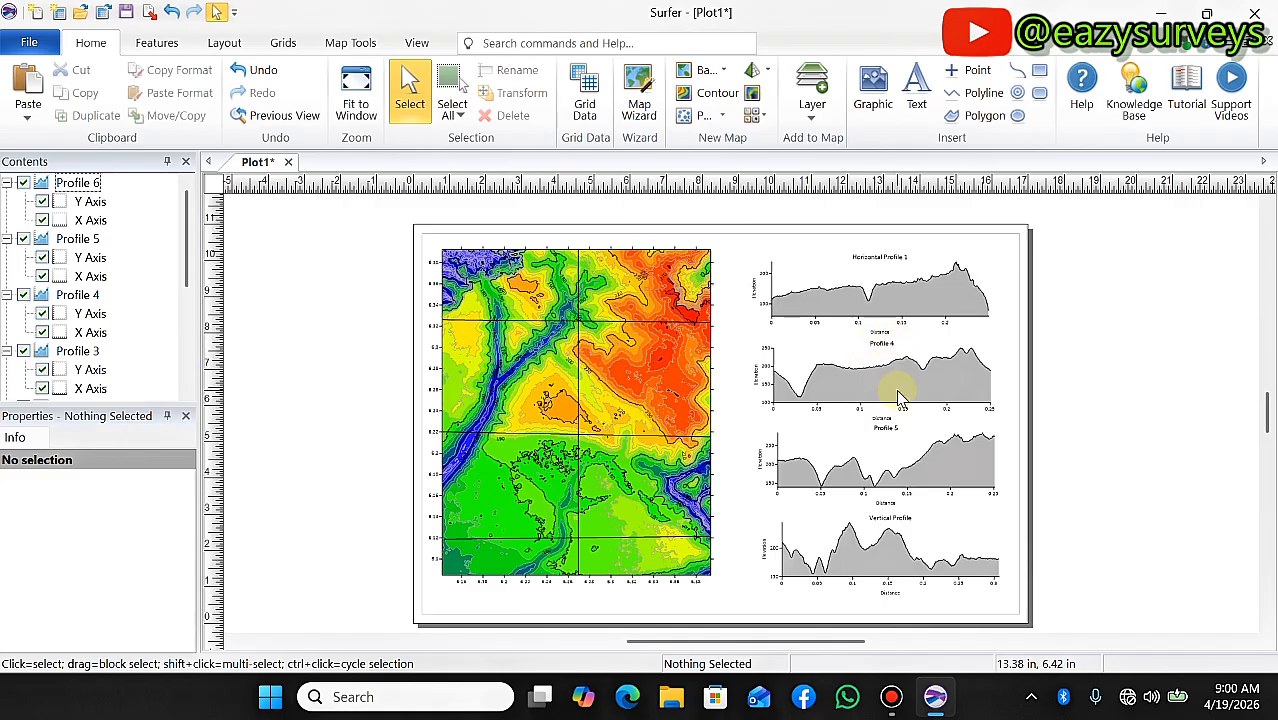
scroll(893, 394, "up", 1)
scroll(519, 388, "down", 1)
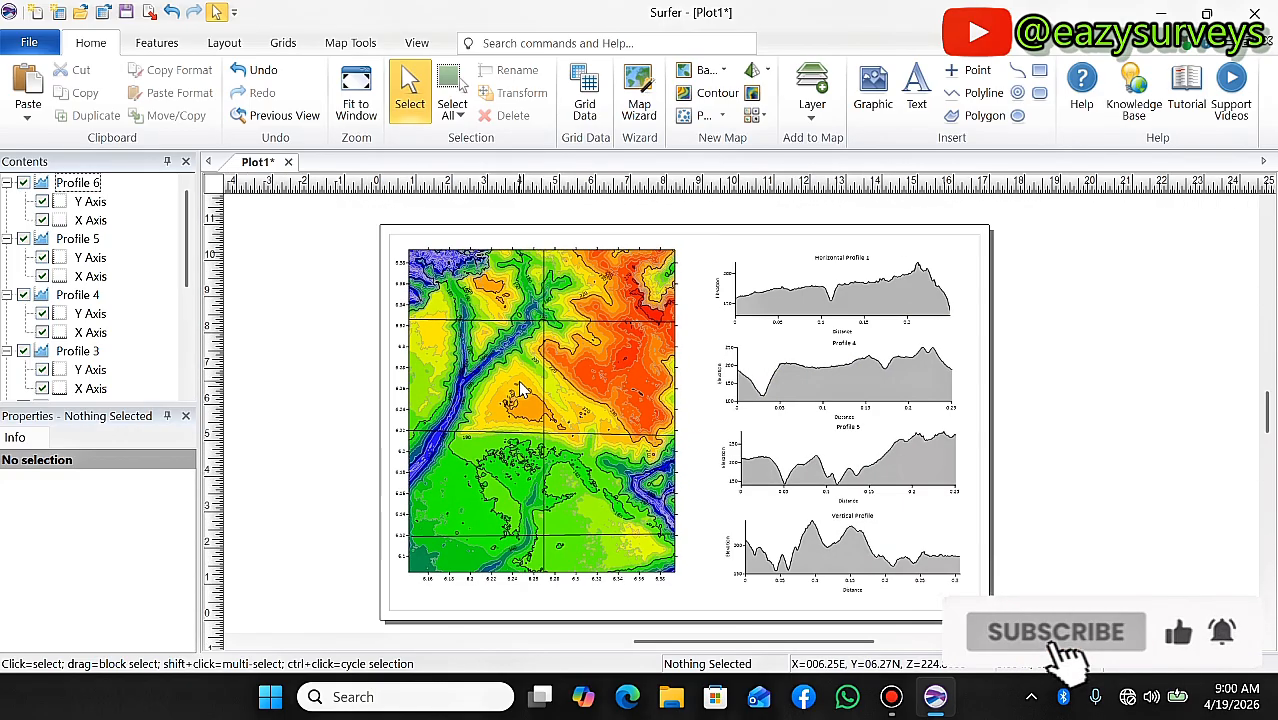
scroll(553, 383, "up", 1)
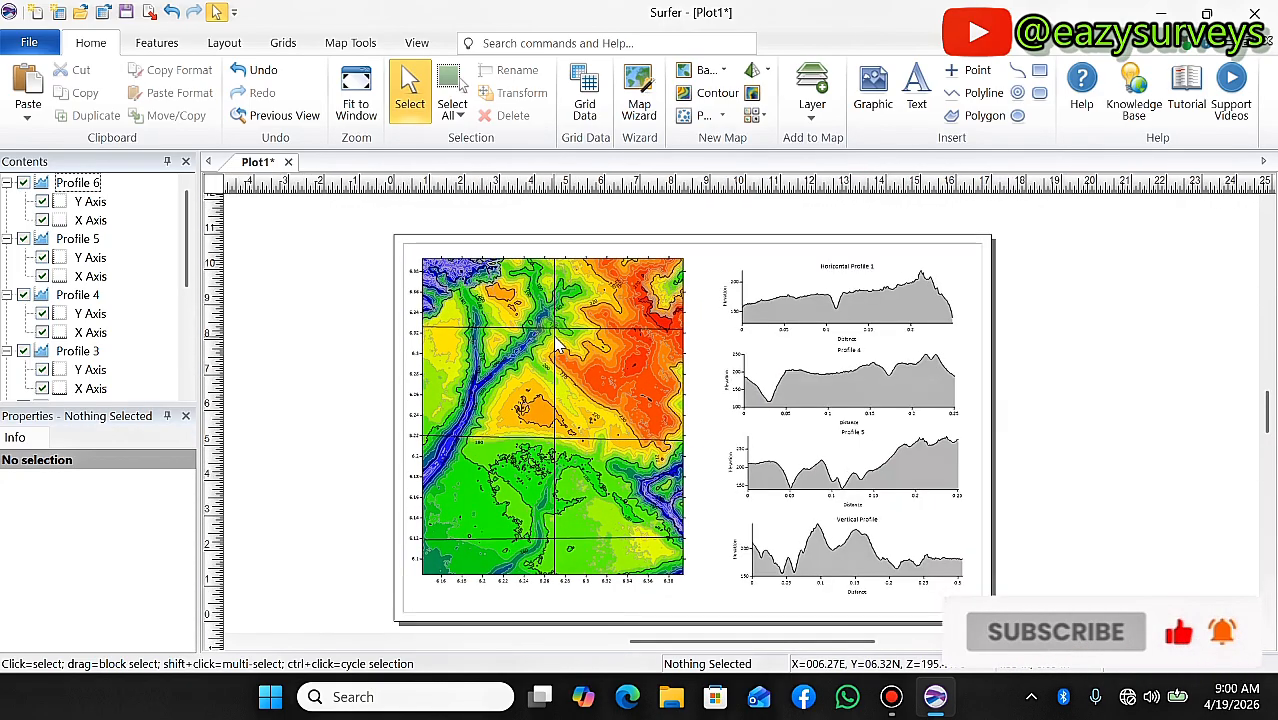
Nudge the Vertical Profile graph slightly upward in the column beside the map.
left_click(786, 540)
left_click_drag(815, 563, 818, 557)
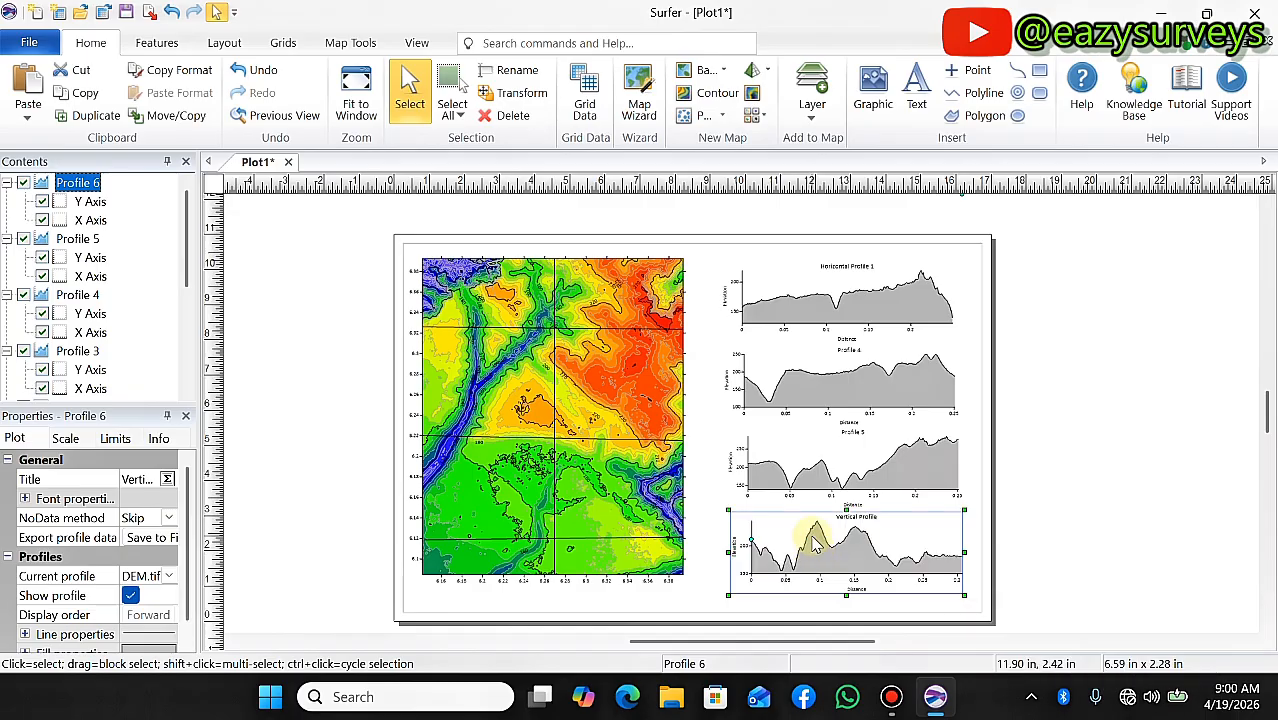
Review the contour layer's level and label properties and the Horizontal Profile 1 graph's plot properties, and clear the selection.
scroll(519, 313, "up", 1)
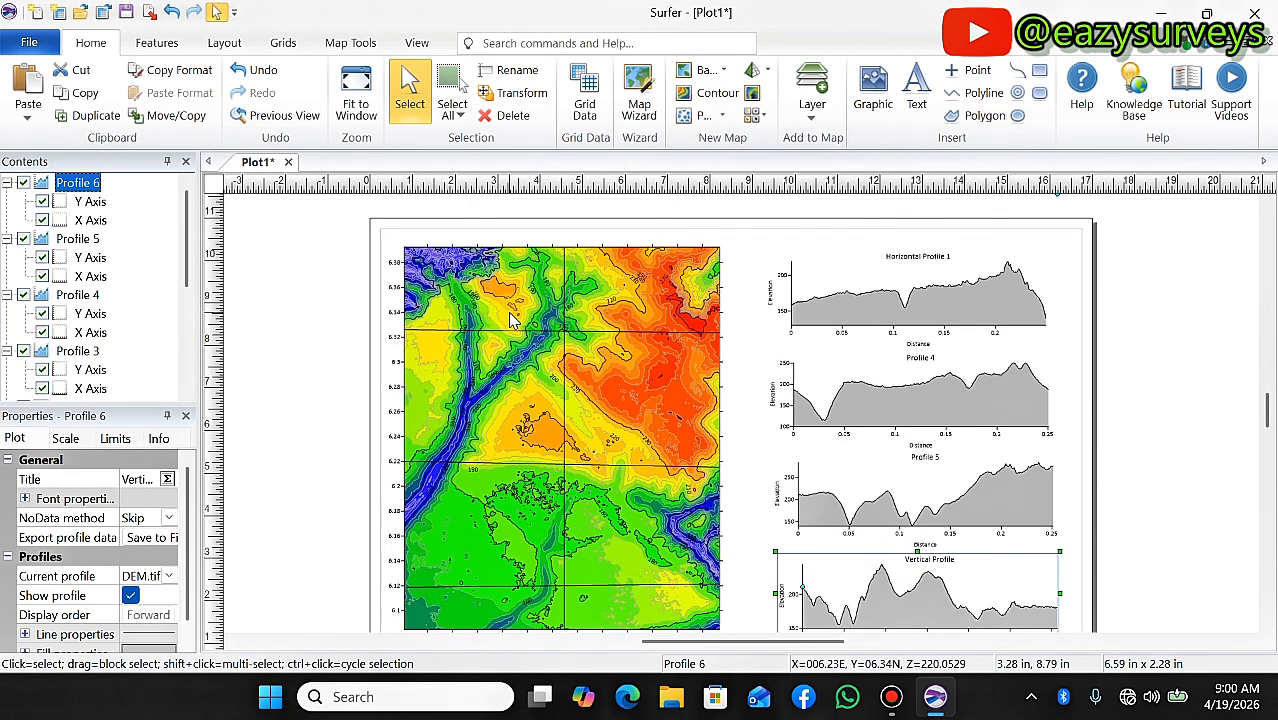
left_click(690, 292)
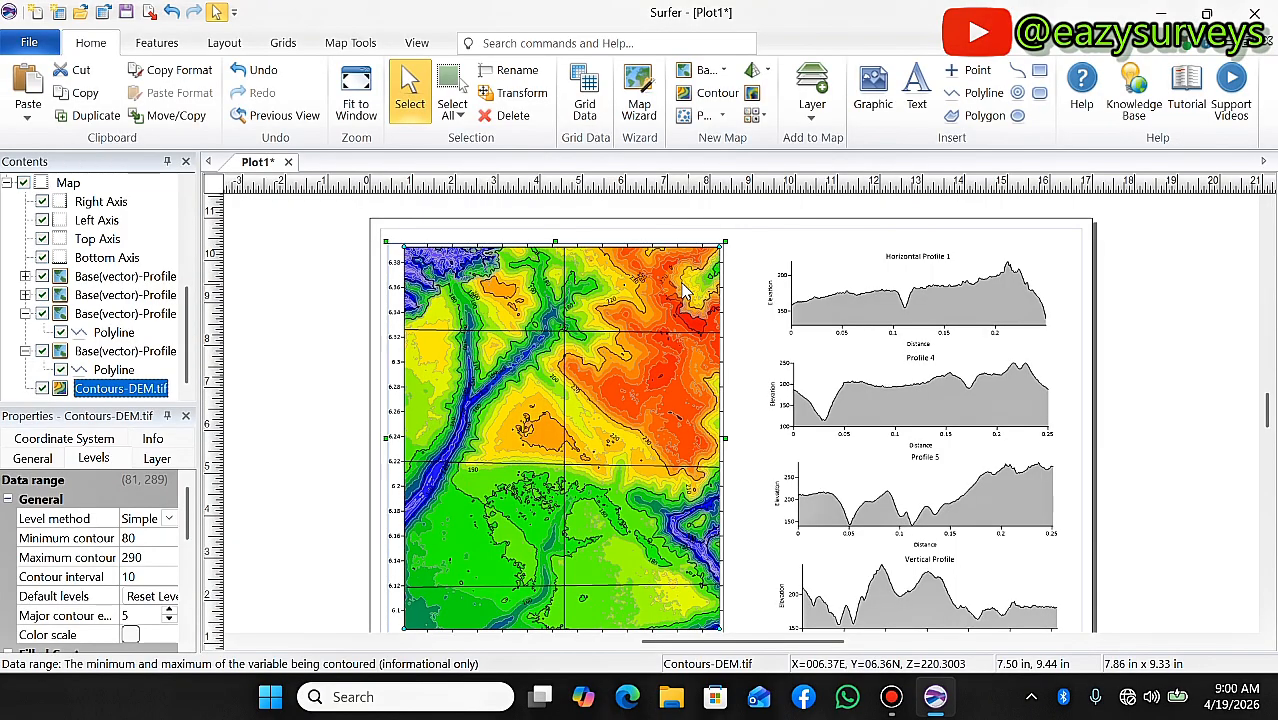
scroll(430, 245, "down", 1)
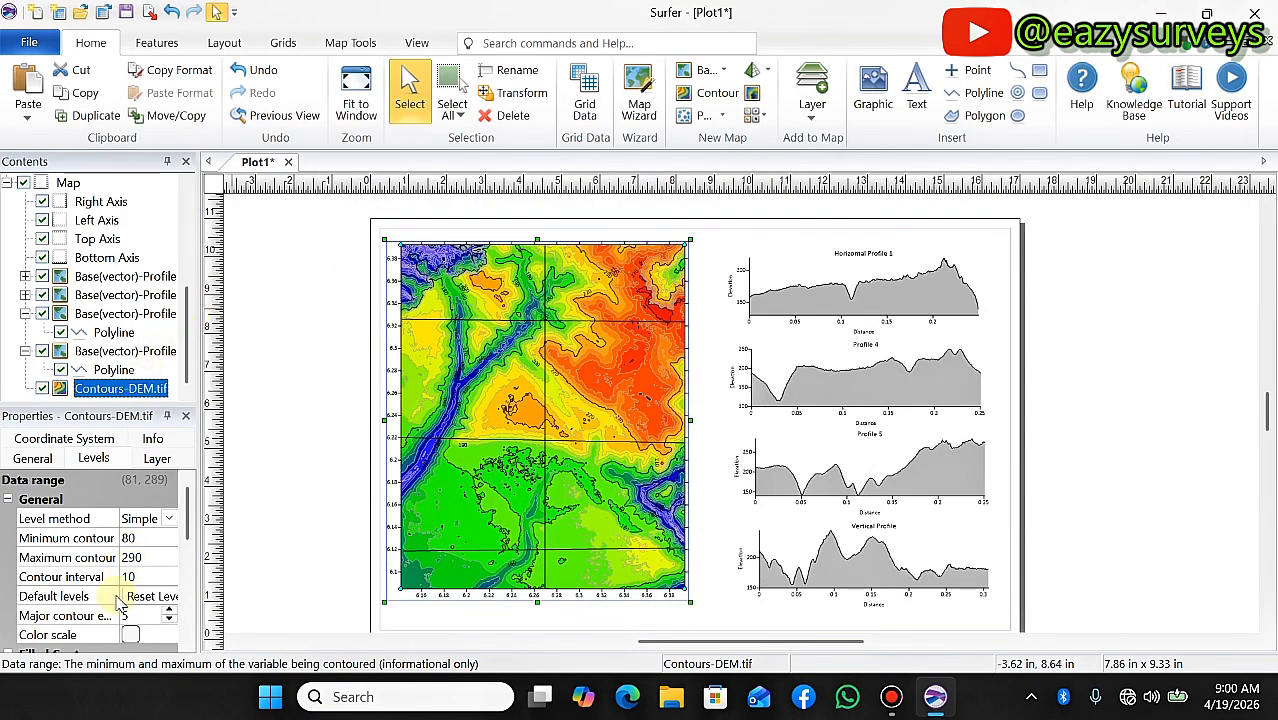
scroll(117, 600, "down", 6)
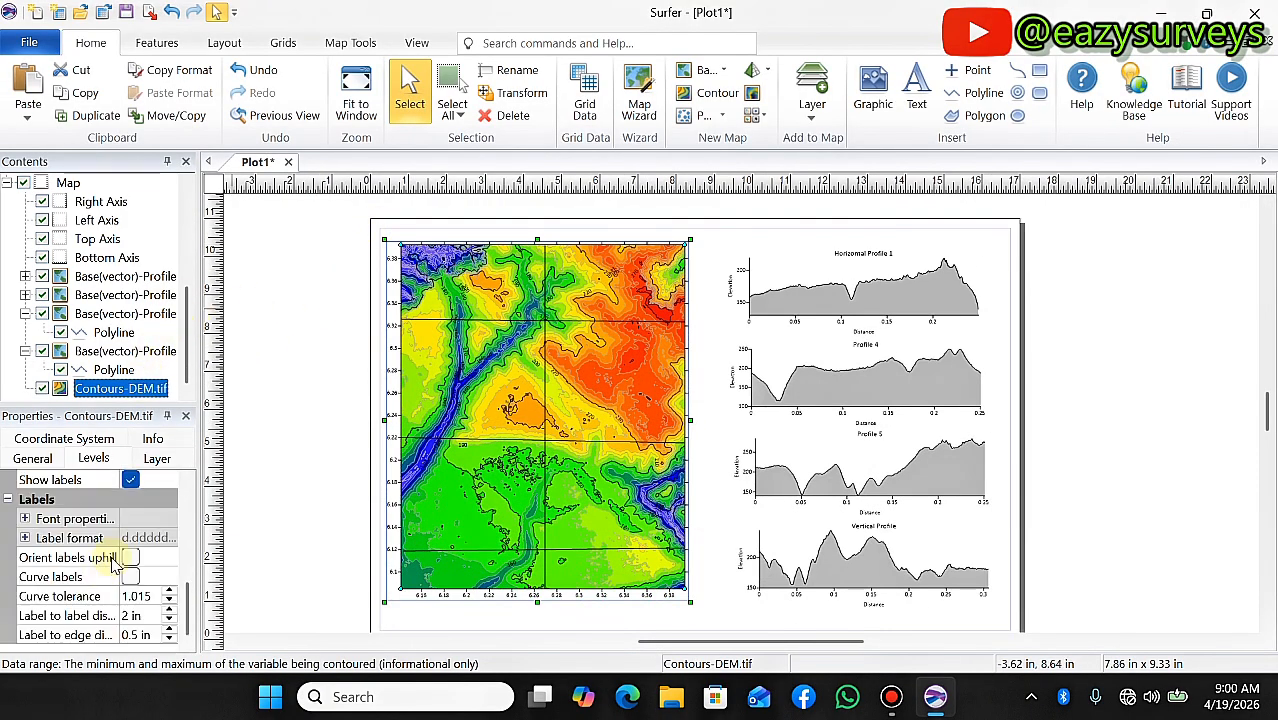
left_click(884, 265)
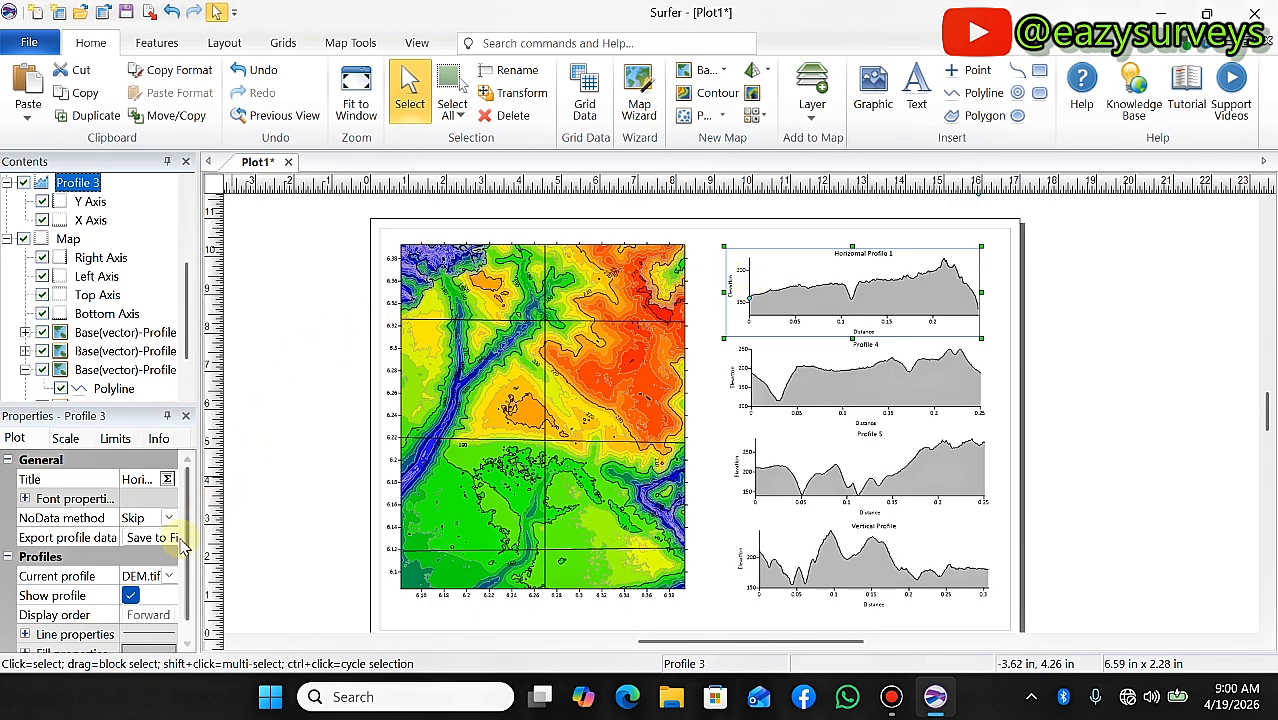
scroll(150, 560, "down", 1)
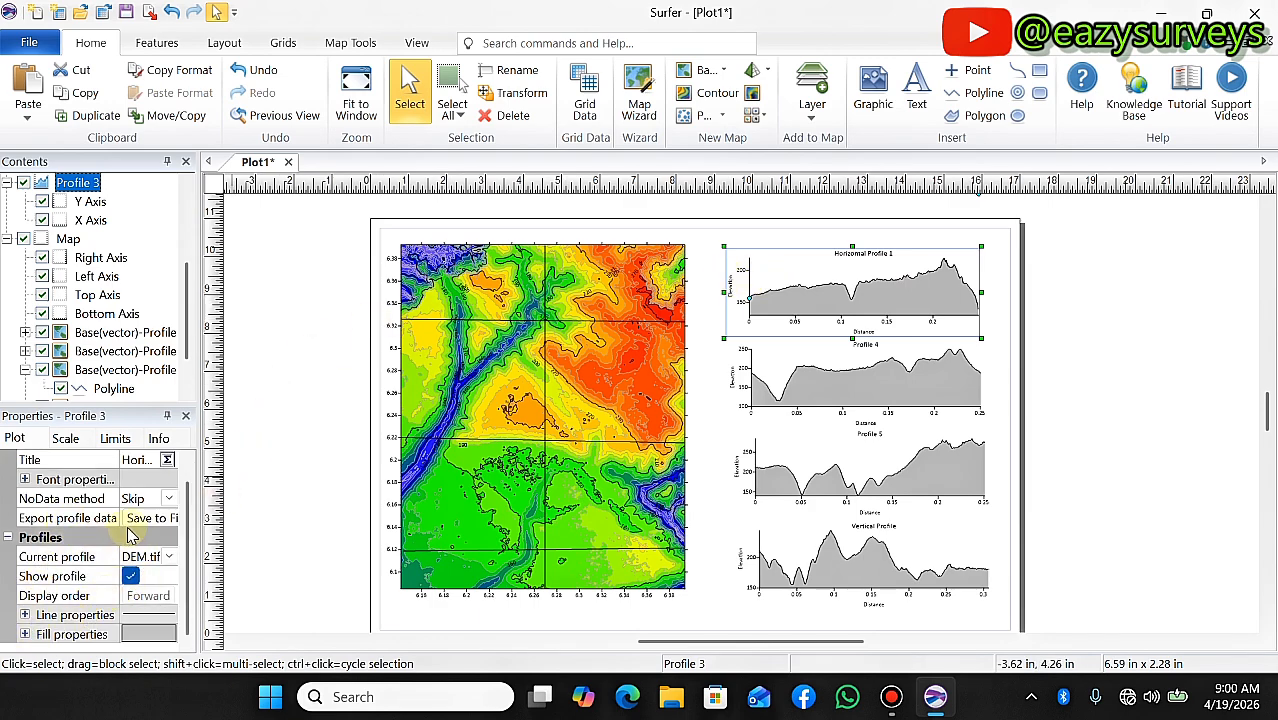
left_click(1178, 348)
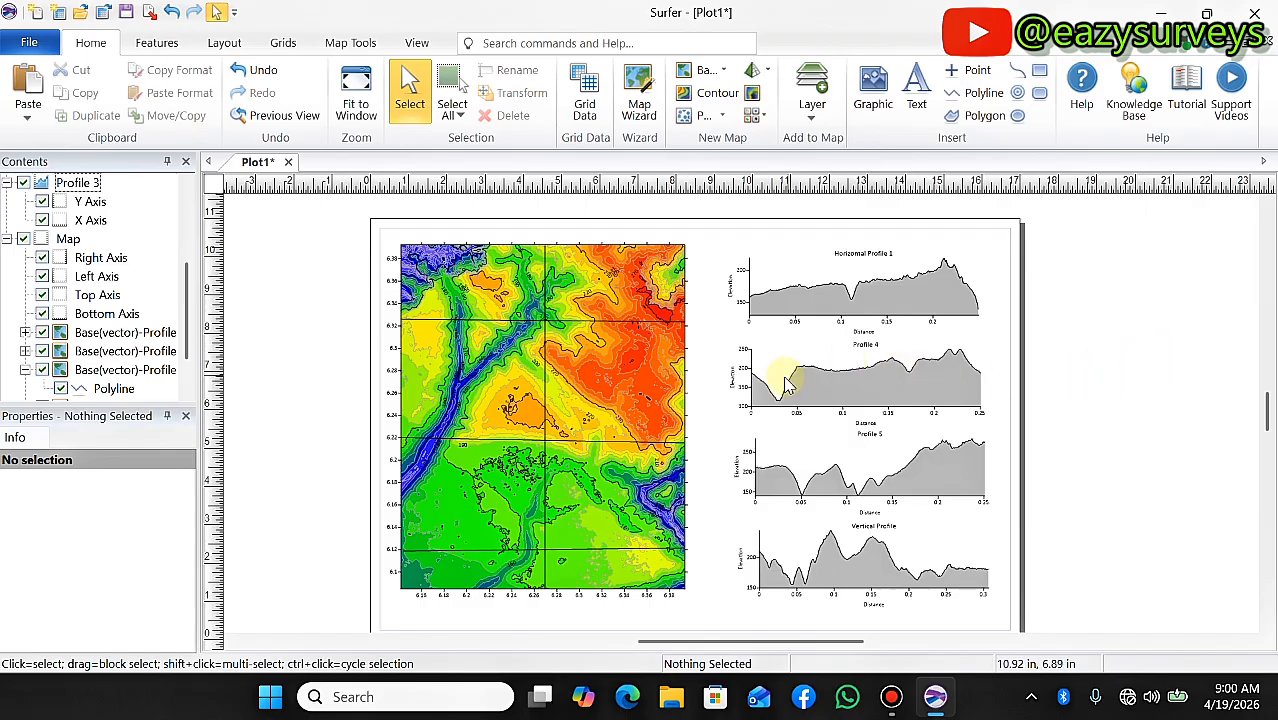
left_click(687, 368)
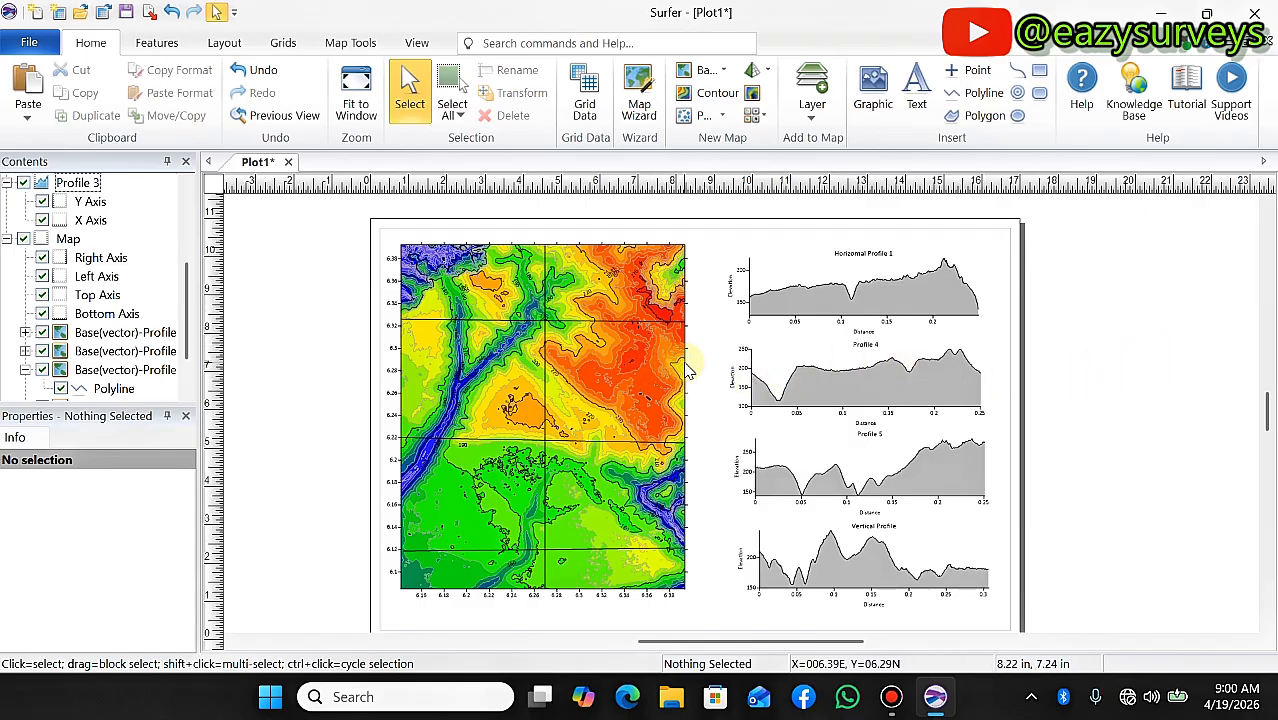
scroll(690, 375, "down", 3)
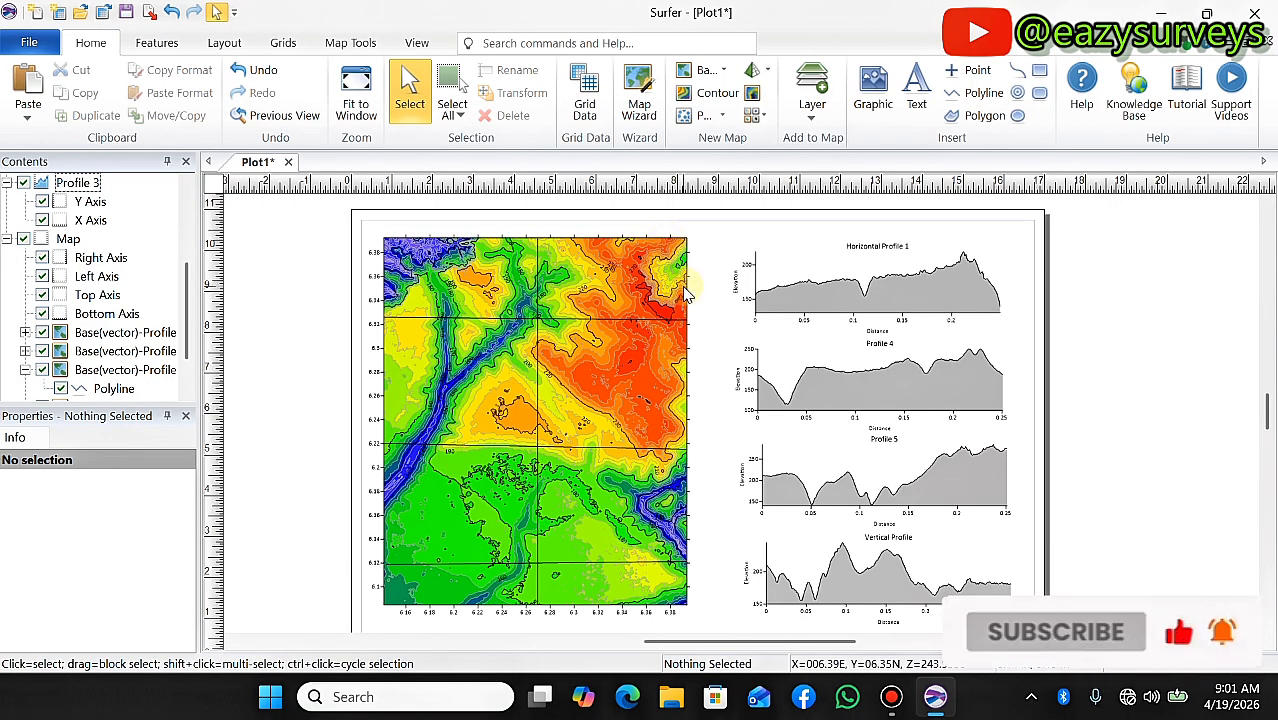
scroll(686, 292, "up", 1)
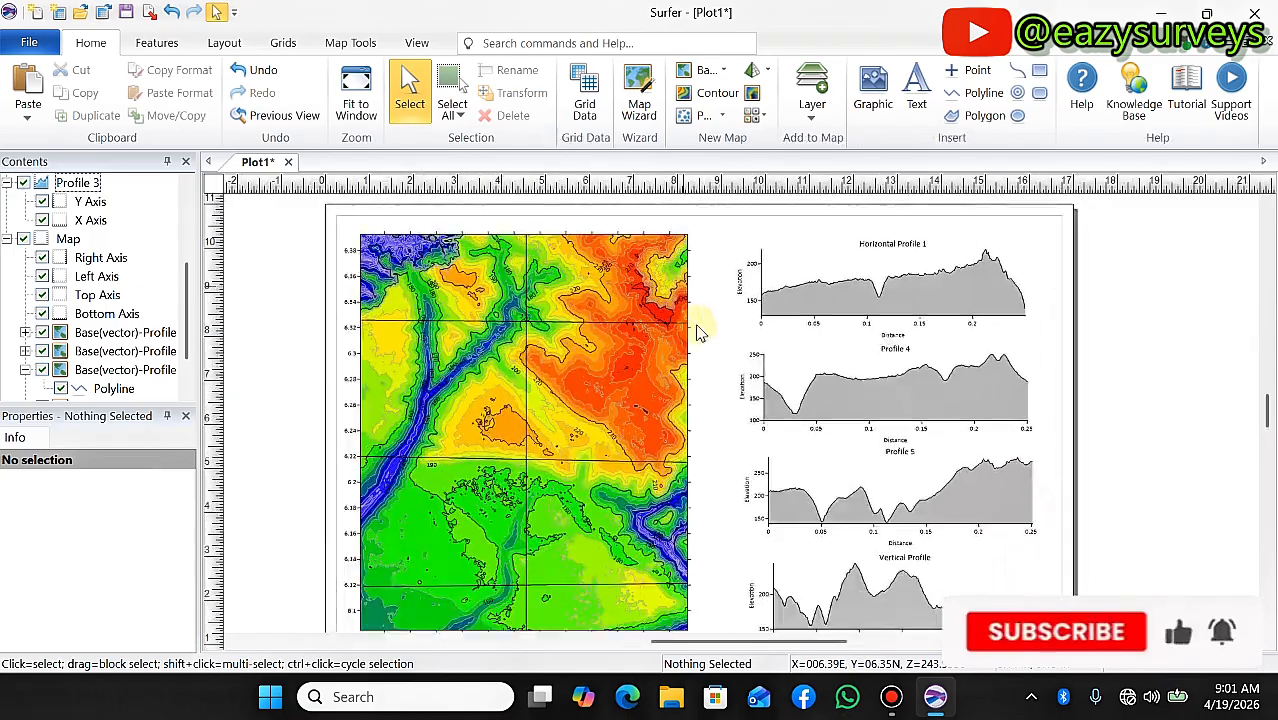
scroll(600, 520, "down", 1)
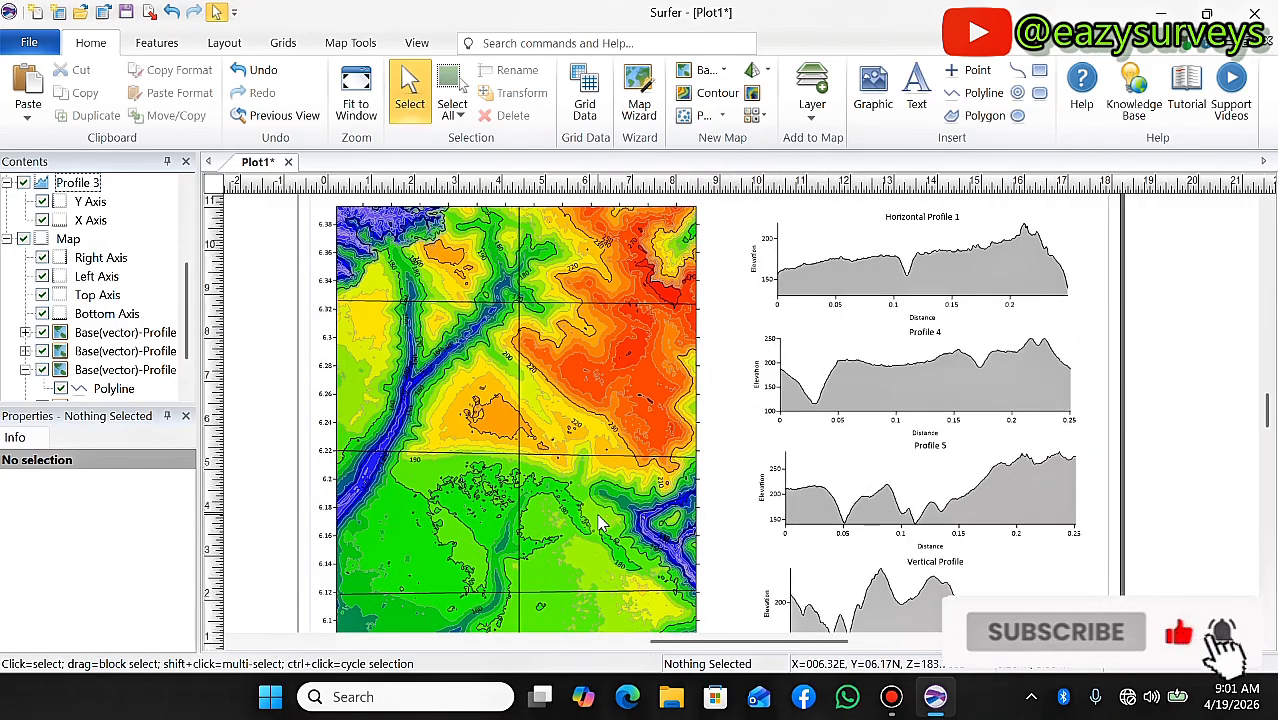
scroll(600, 520, "down", 1)
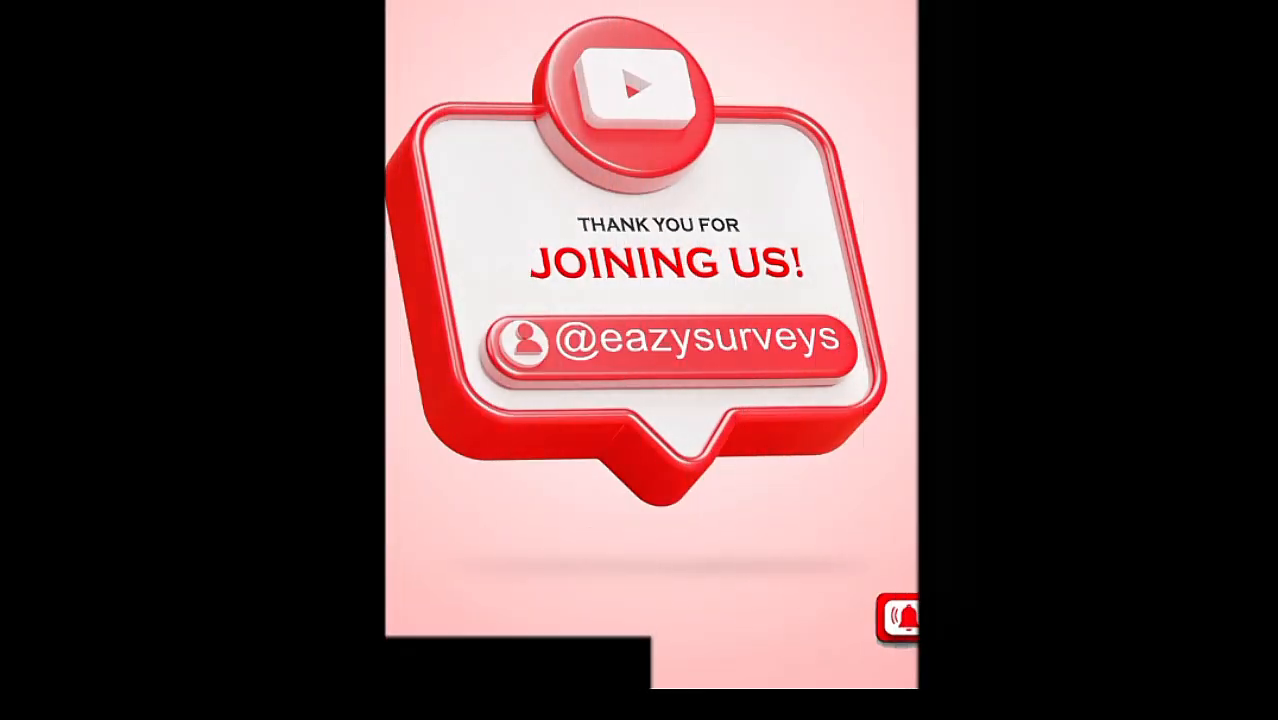